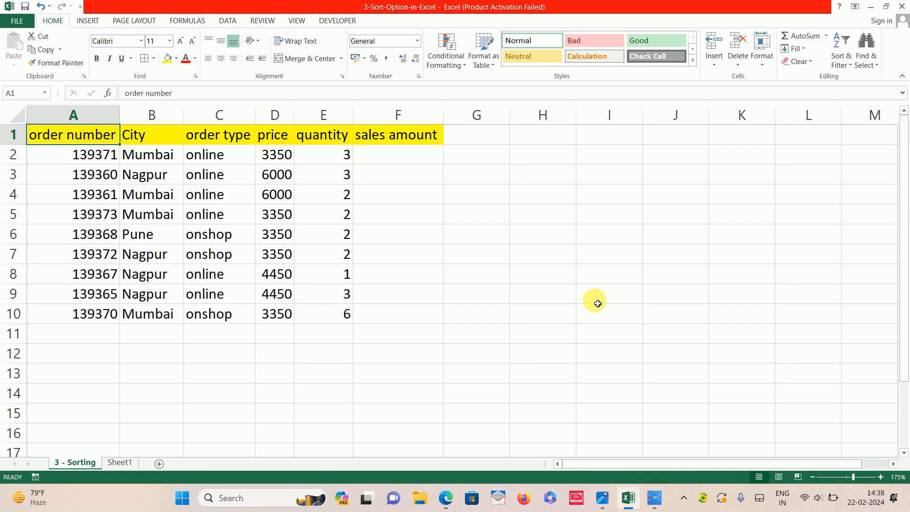
# Examine the price and quantity entries in row 2 of the order table, along with the empty sales amount cell.
pyautogui.press('Right')
pyautogui.press('Right')
pyautogui.press('Right')
pyautogui.press('Right')
pyautogui.press('Down')
pyautogui.press('Left')
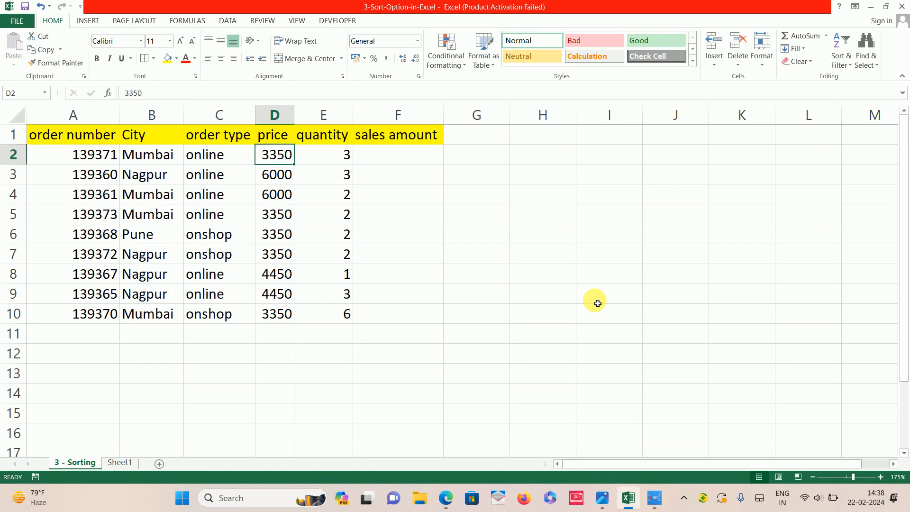
pyautogui.press('Right')
pyautogui.press('Right')
pyautogui.press('Left')
pyautogui.press('Left')
pyautogui.press('Right')
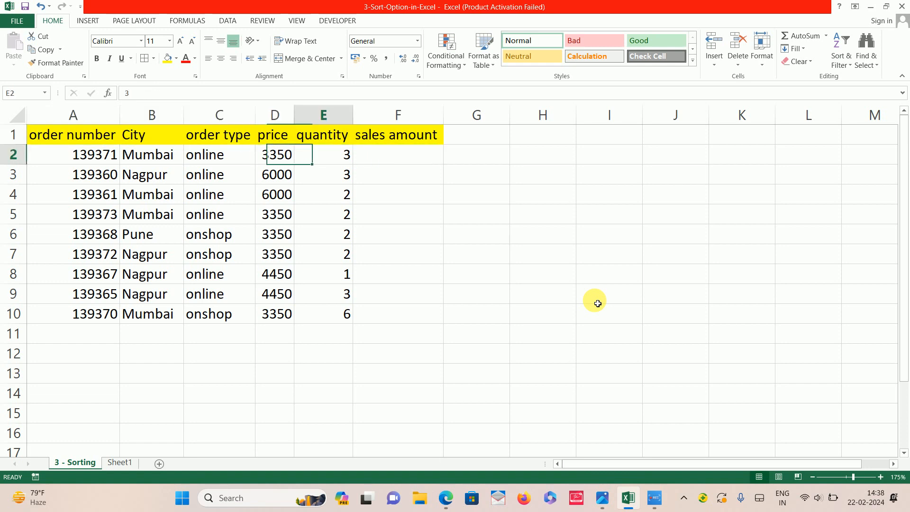
pyautogui.press('Right')
pyautogui.press('Left')
pyautogui.press('Left')
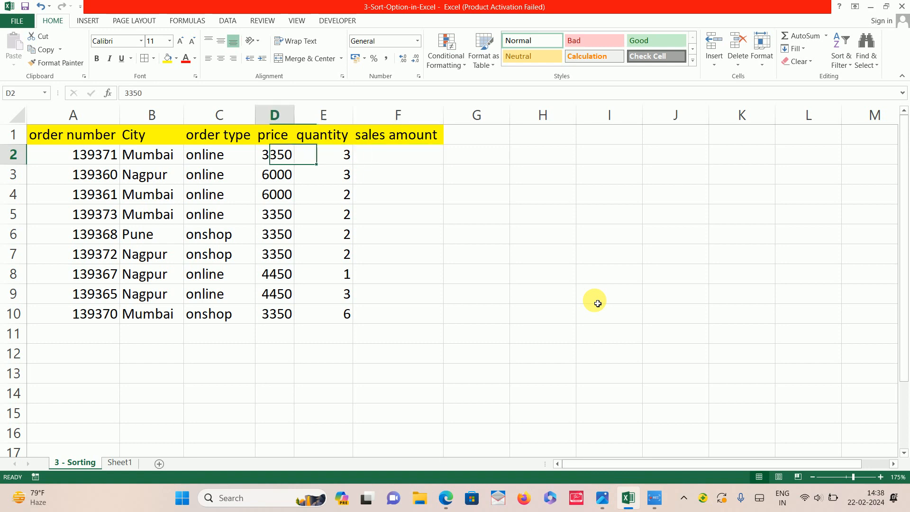
# Enter the formula =D2*E2 in cell F2 to calculate the first order's sales amount from price and quantity.
pyautogui.press('Right')
pyautogui.press('Right')
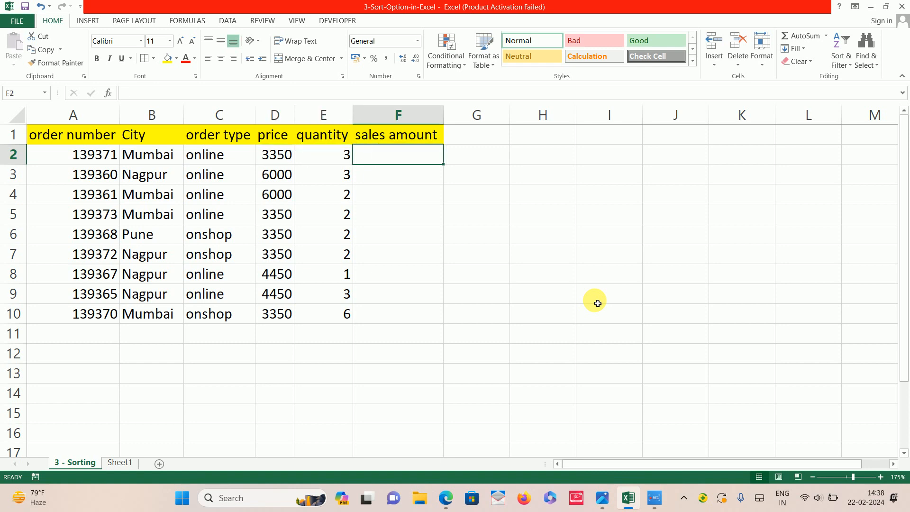
pyautogui.write('=')
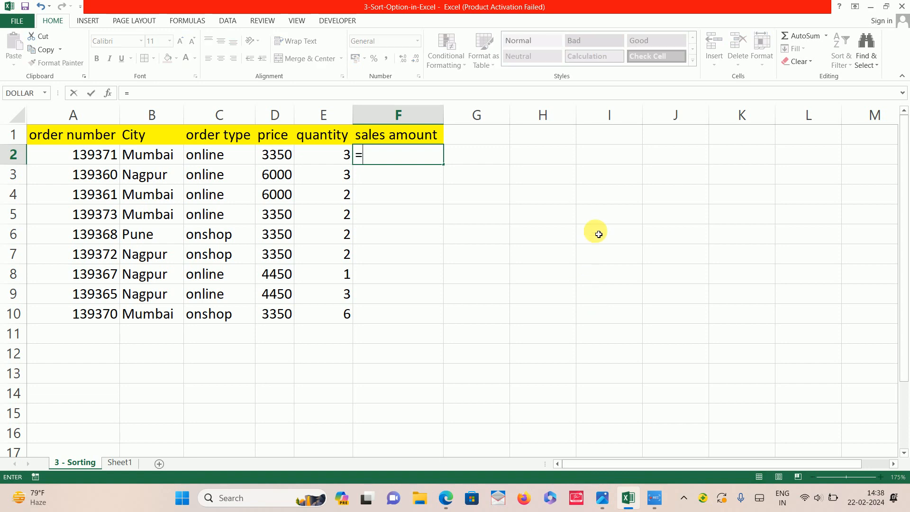
pyautogui.click(285, 159)
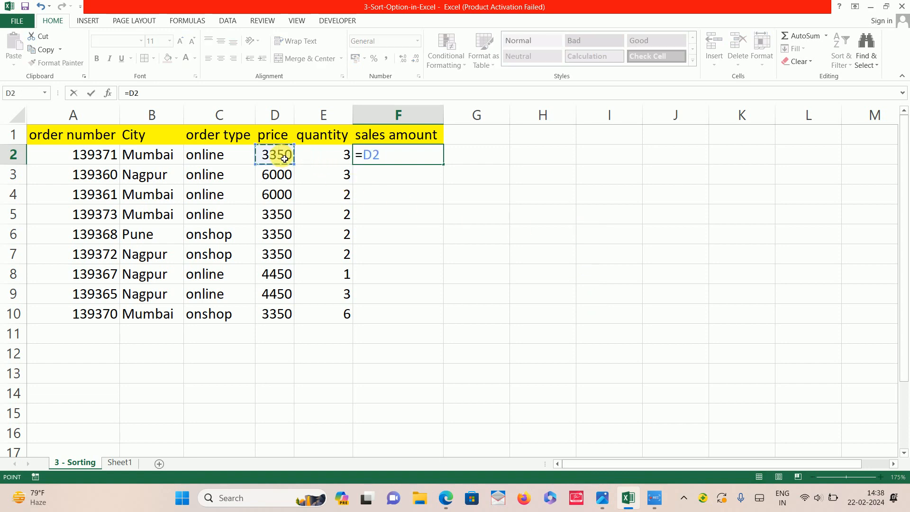
pyautogui.write('*')
pyautogui.press('Right')
pyautogui.press('Left')
pyautogui.press('Left')
pyautogui.press('Left')
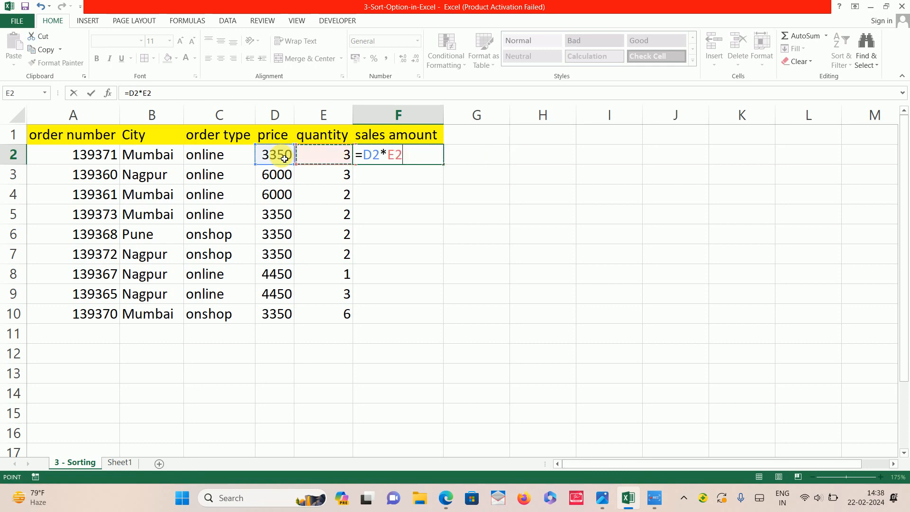
pyautogui.press('Right')
pyautogui.press('Return')
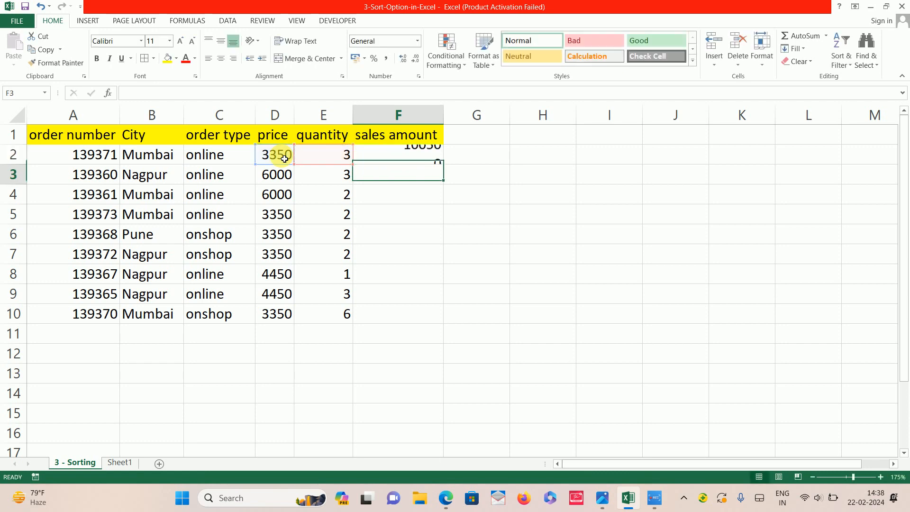
# Fill the sales amount formula from F2 down through F10, the last row of the table.
pyautogui.press('Up')
pyautogui.press('Left')
pyautogui.hotkey('ctrl', 'Down')
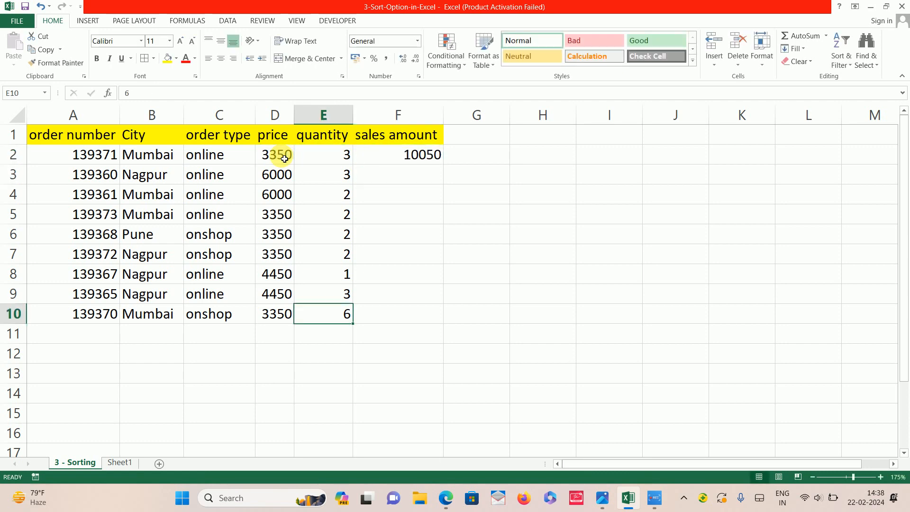
pyautogui.press('Right')
pyautogui.hotkey('ctrl', 'shift', 'Up')
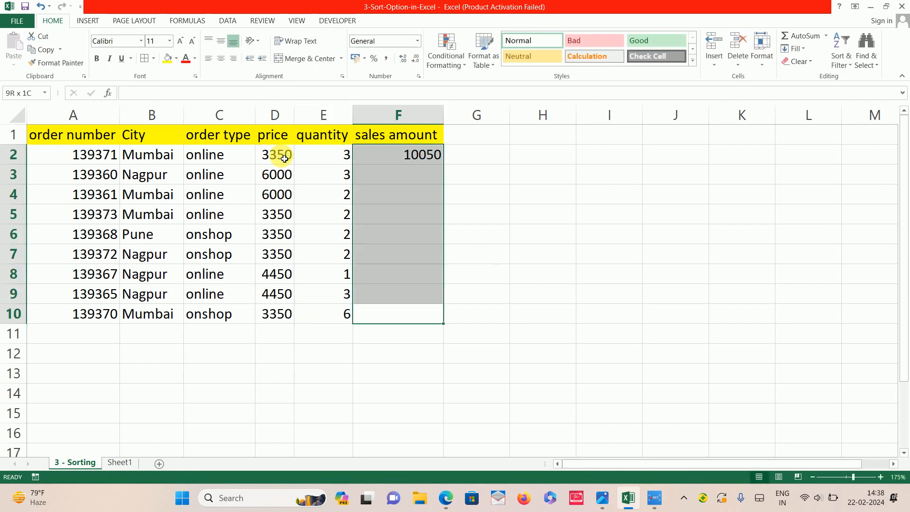
pyautogui.hotkey('ctrl', 'd')
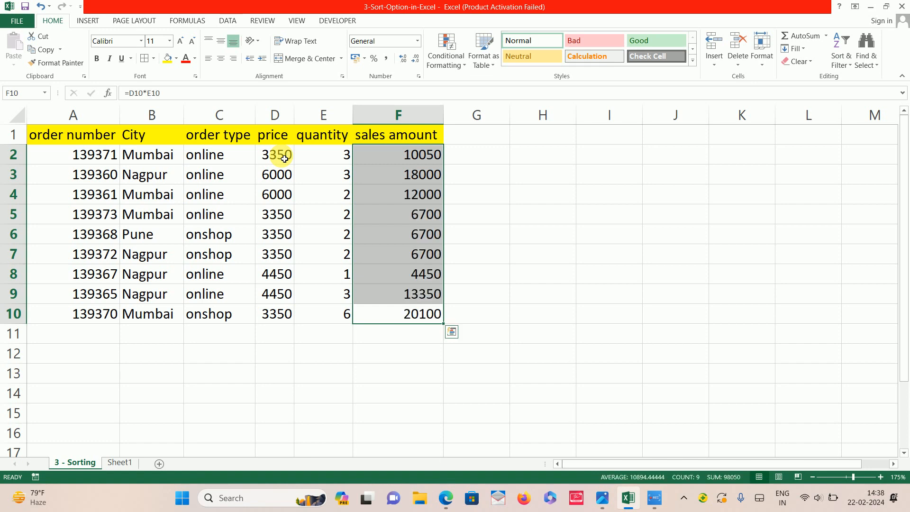
# Copy the sales amount formulas in F2:F10 and paste them into column J starting at J2.
pyautogui.press('Right')
pyautogui.press('Left')
pyautogui.hotkey('ctrl', 'Up')
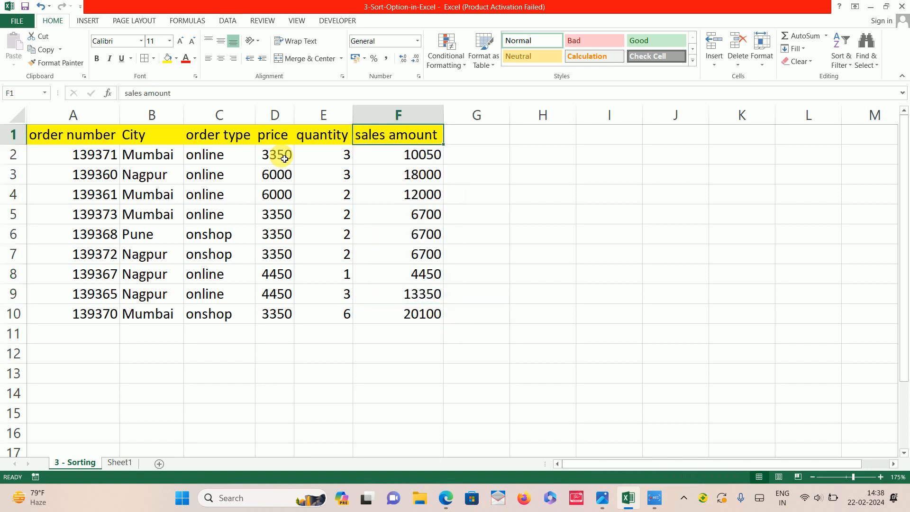
pyautogui.press('Down')
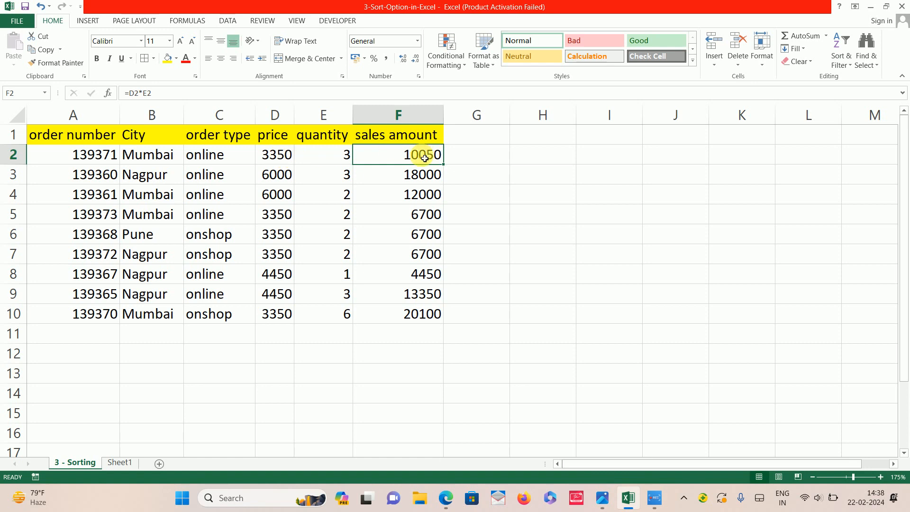
pyautogui.hotkey('ctrl', 'shift', 'Down')
pyautogui.hotkey('ctrl', 'c')
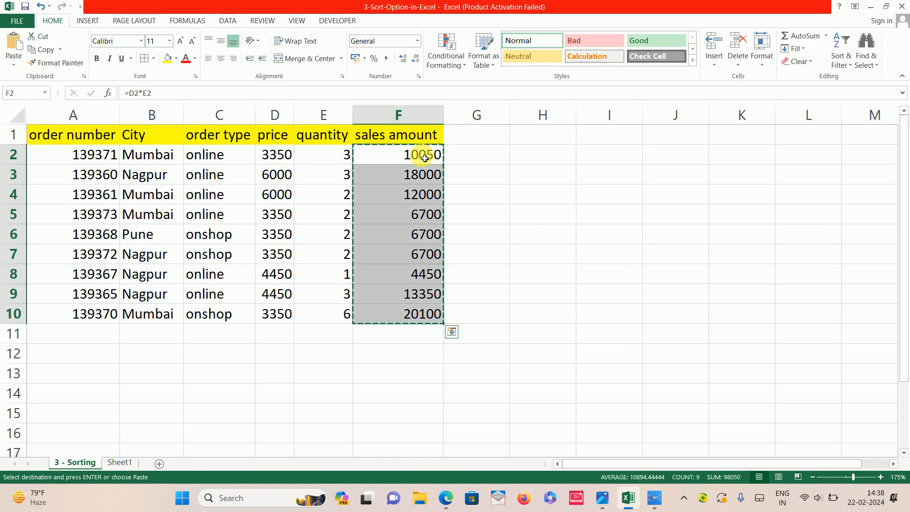
pyautogui.click(660, 156)
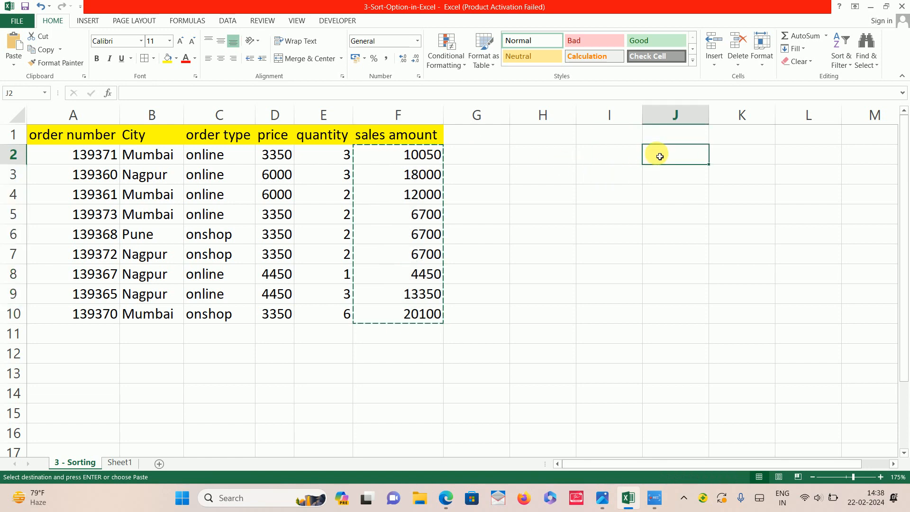
pyautogui.hotkey('ctrl', 'v')
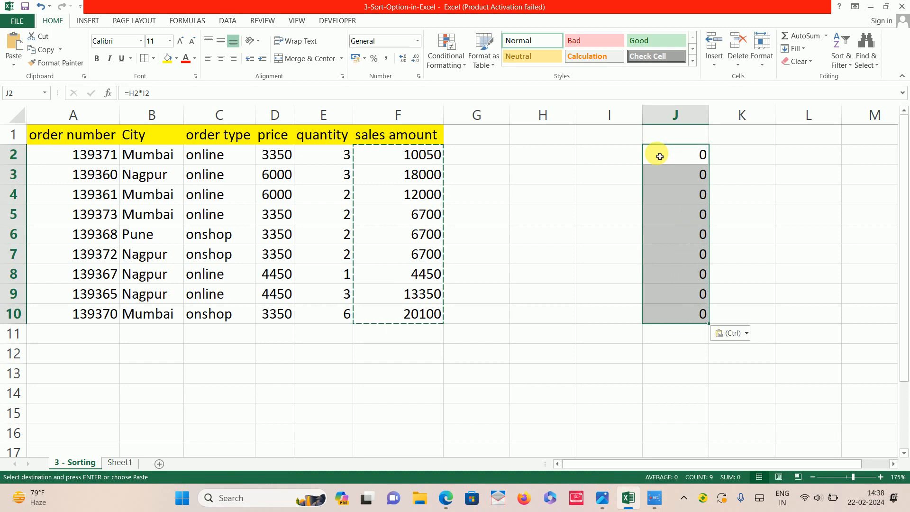
# Look through the available paste options for the copied sales amounts and return to cell J2.
pyautogui.click(13, 66)
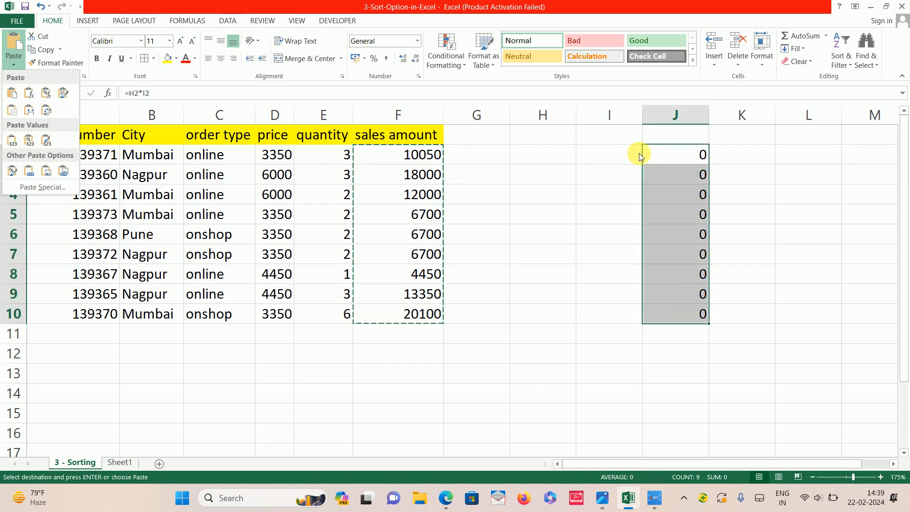
pyautogui.click(28, 95)
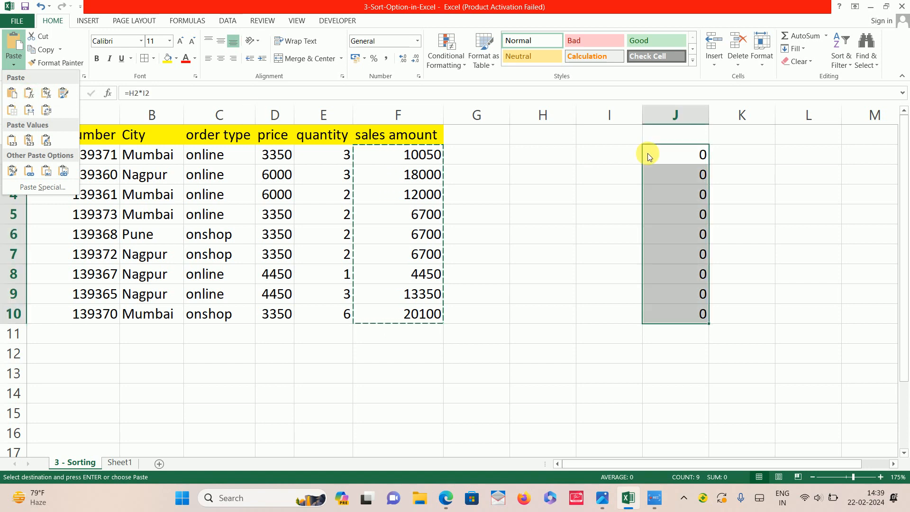
pyautogui.click(691, 159)
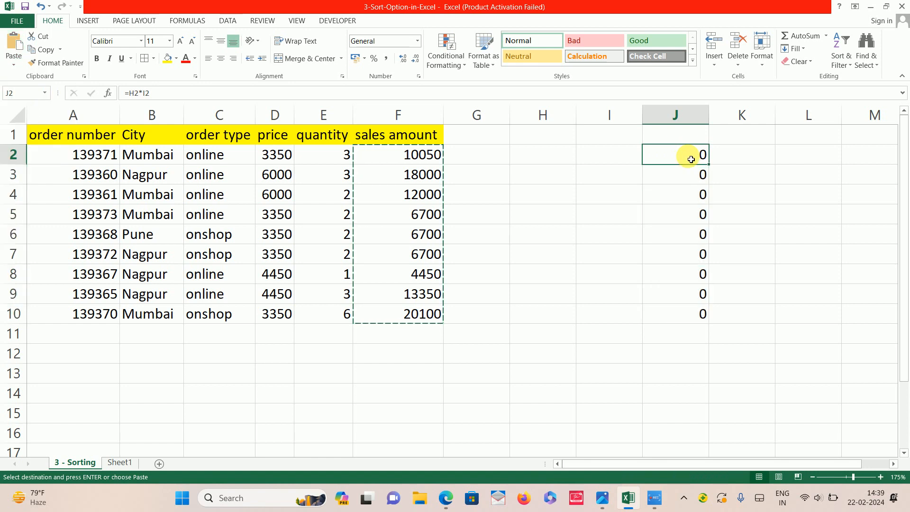
# Enter 2 in H2 and 3 in I2 to test the pasted formula in J2.
pyautogui.click(560, 156)
pyautogui.write('2')
pyautogui.press('Tab')
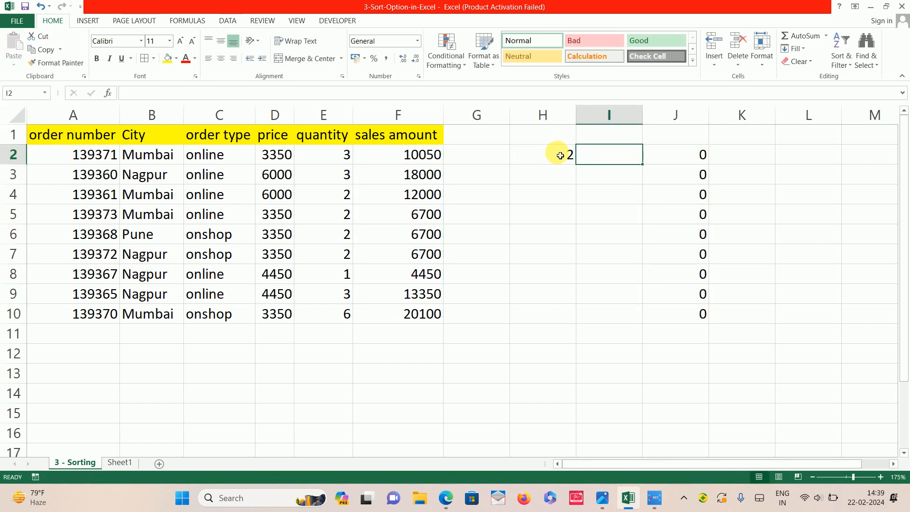
pyautogui.write('3')
pyautogui.press('Tab')
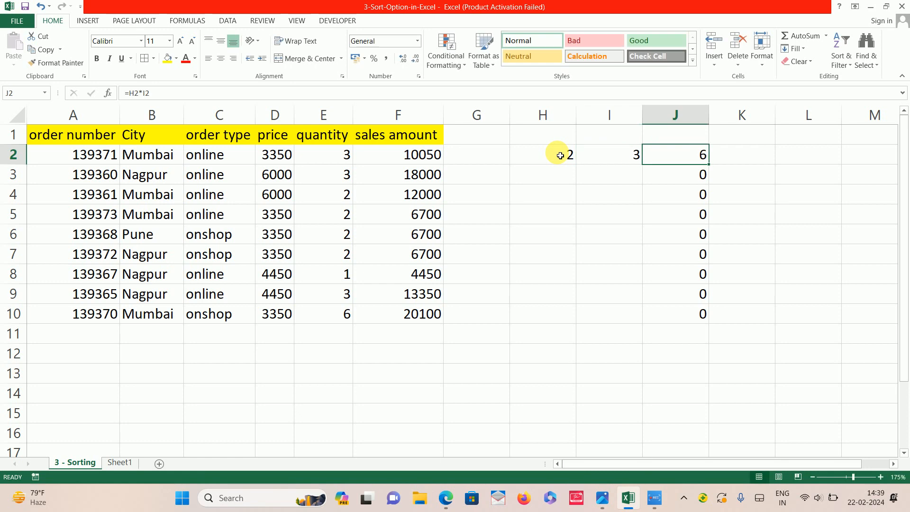
# Enter 4 in H5 and 6 in I5 to test the pasted formula in J5.
pyautogui.press('Down')
pyautogui.press('Down')
pyautogui.press('Left')
pyautogui.press('Left')
pyautogui.press('Down')
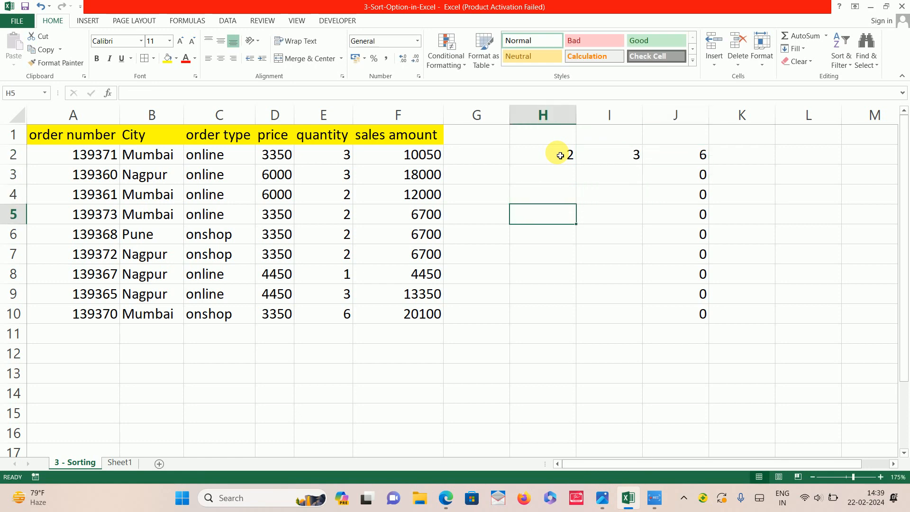
pyautogui.write('4')
pyautogui.press('Tab')
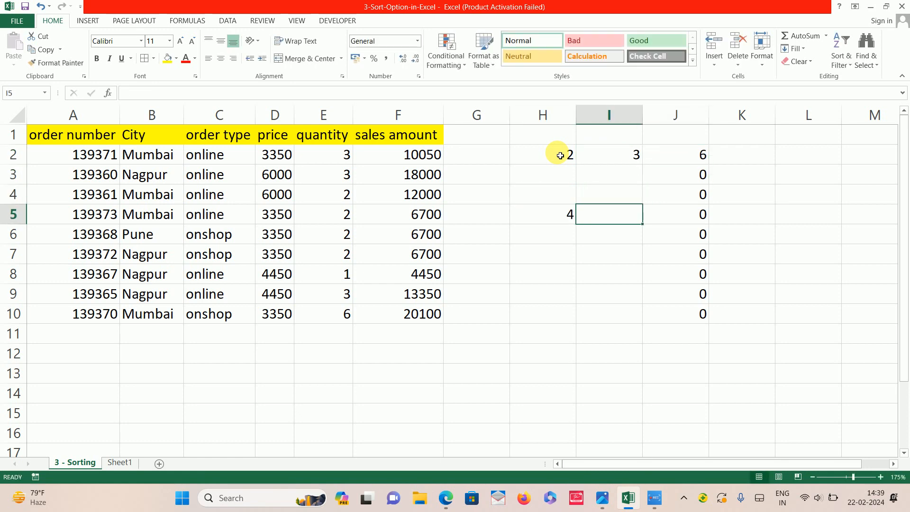
pyautogui.write('6')
pyautogui.press('Tab')
# Clear the test numbers from the range H2:I5.
pyautogui.press('Left')
pyautogui.press('Left')
pyautogui.press('Up')
pyautogui.press('Up')
pyautogui.press('Up')
pyautogui.hotkey('shift', 'Right')
pyautogui.hotkey('shift', 'Down')
pyautogui.hotkey('shift', 'Down')
pyautogui.hotkey('shift', 'Down')
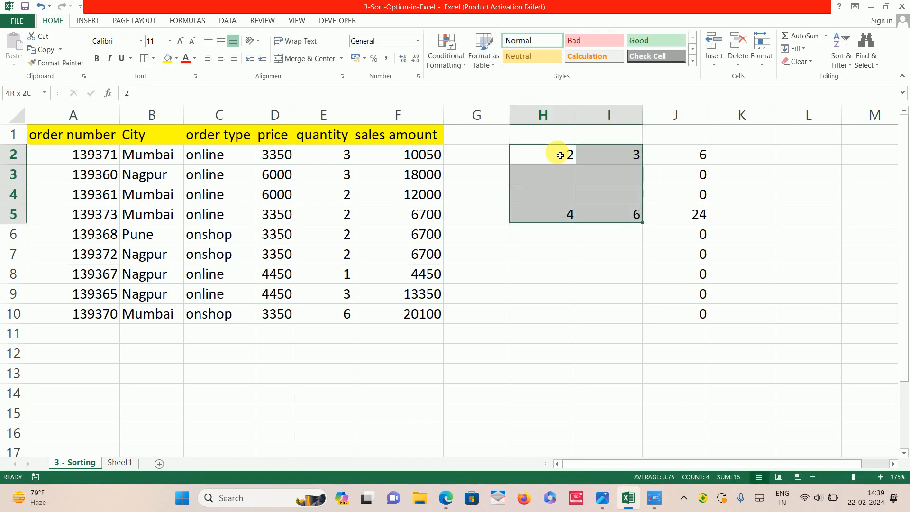
pyautogui.press('Delete')
# Delete the pasted formulas from J2:J10.
pyautogui.press('Right')
pyautogui.press('Right')
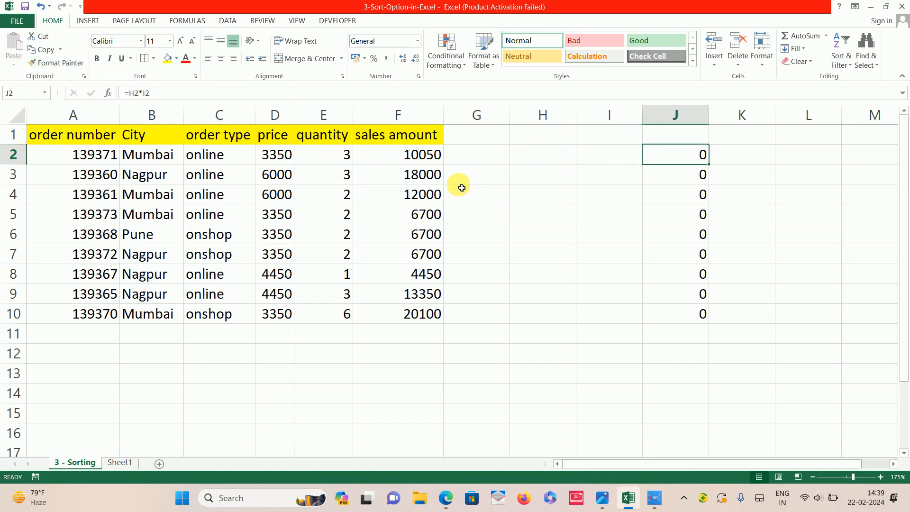
pyautogui.hotkey('ctrl', 'shift', 'Down')
pyautogui.press('Delete')
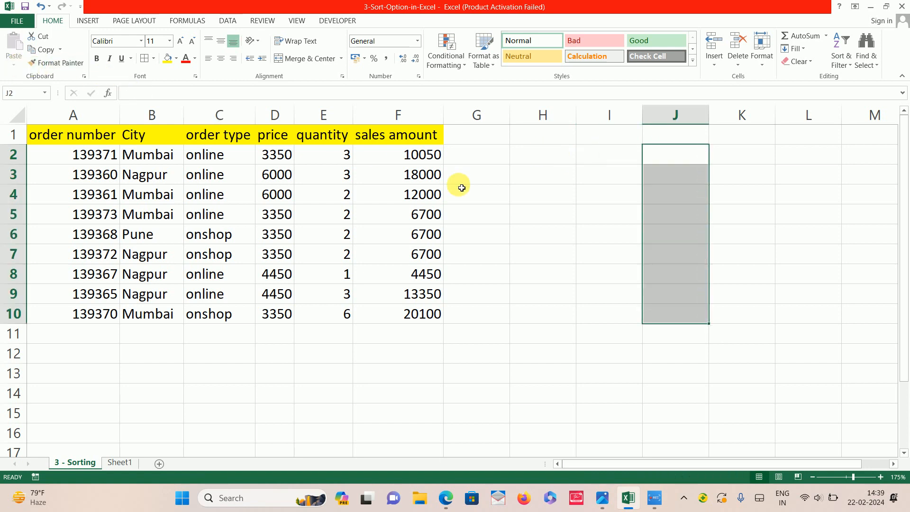
# Copy the whole order table A1:F10, including its header row.
pyautogui.press('Left')
pyautogui.press('Left')
pyautogui.press('Left')
pyautogui.press('Left')
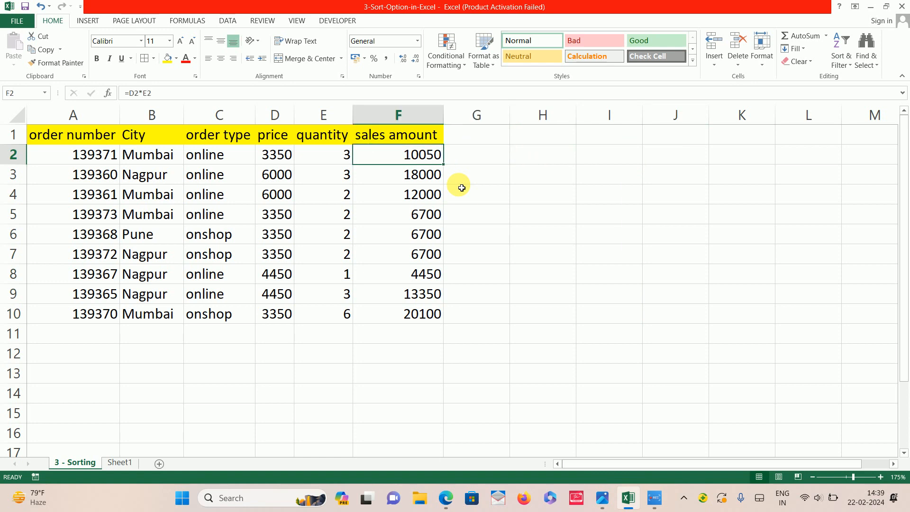
pyautogui.press('Up')
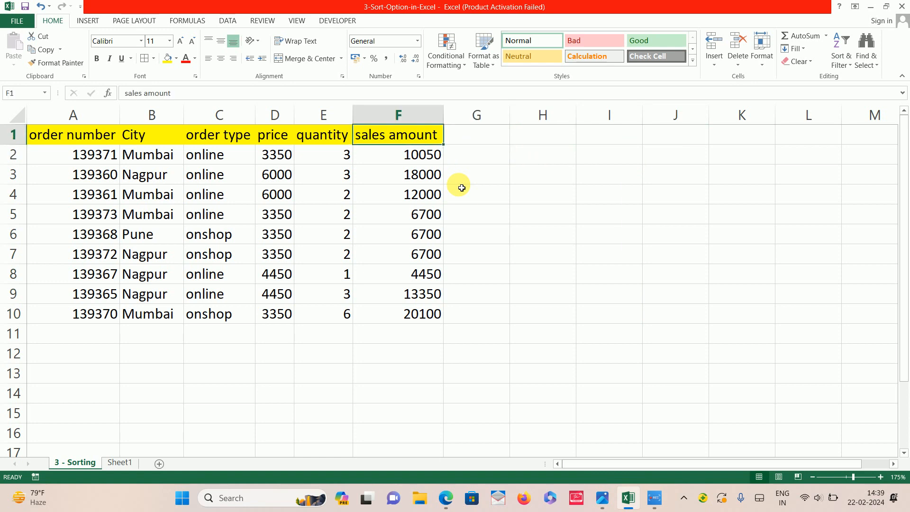
pyautogui.hotkey('ctrl', 'shift', 'Down')
pyautogui.hotkey('ctrl', 'shift', 'Left')
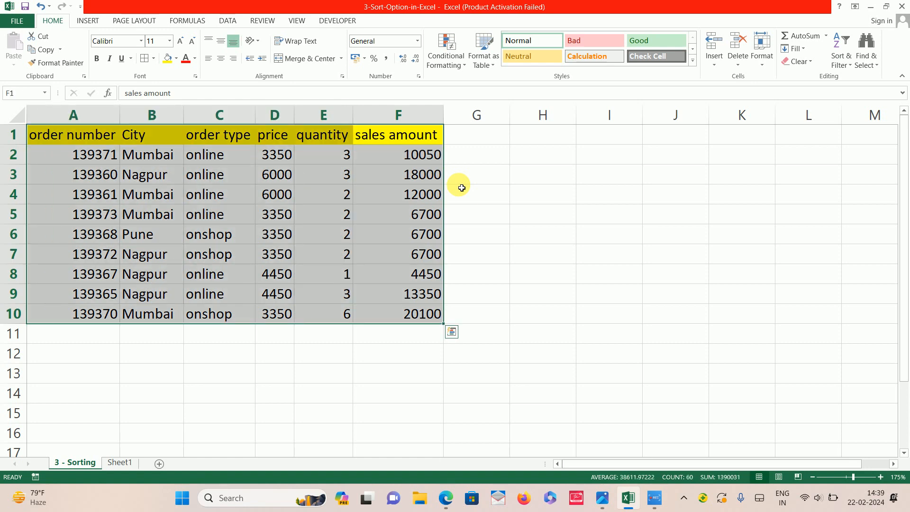
pyautogui.hotkey('ctrl', 'c')
# Inspect the formula behind the first sales amount in cell F2 and its cell references.
pyautogui.press('Down')
pyautogui.press('Right')
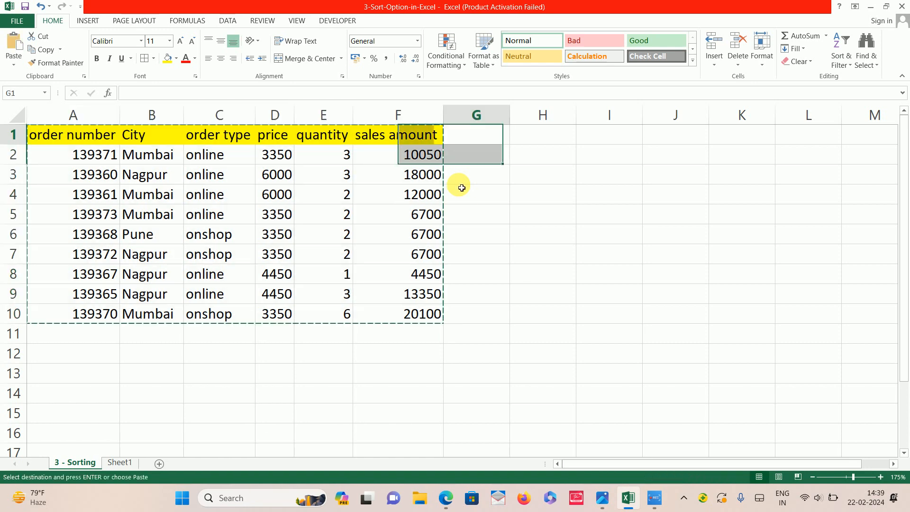
pyautogui.press('Left')
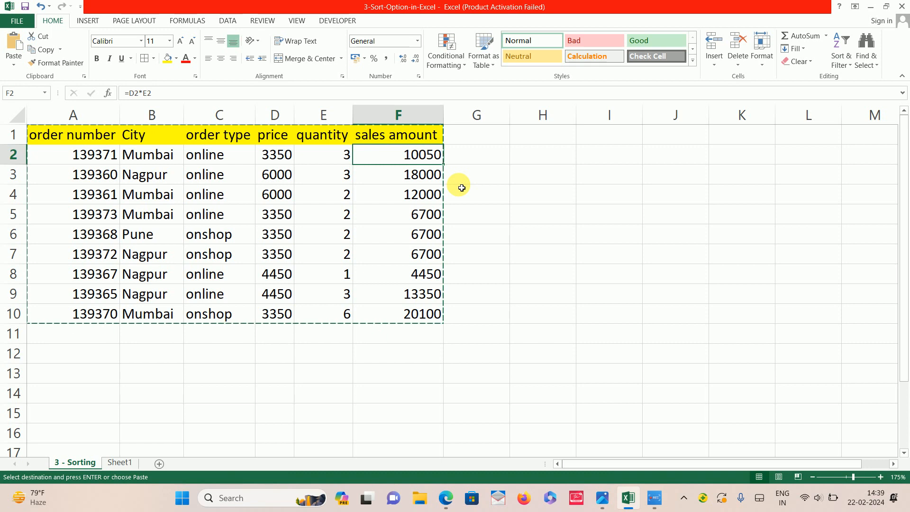
pyautogui.click(179, 96)
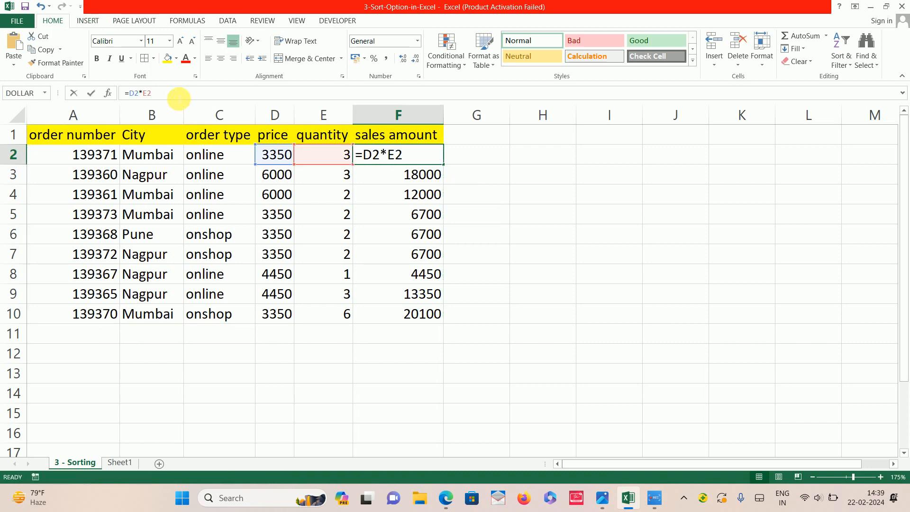
pyautogui.press('Escape')
# Copy the sales amount cells F2:F10.
pyautogui.press('Right')
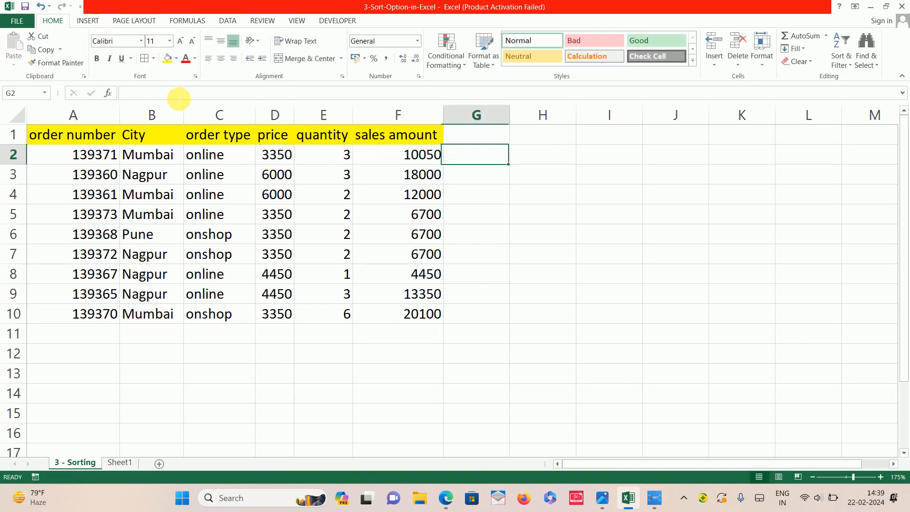
pyautogui.press('Left')
pyautogui.hotkey('ctrl', 'shift', 'Down')
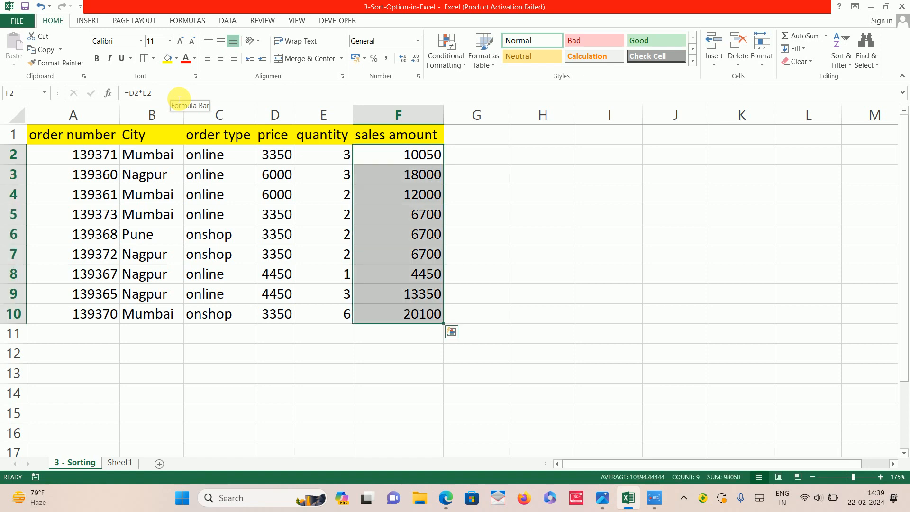
pyautogui.hotkey('ctrl', 'c')
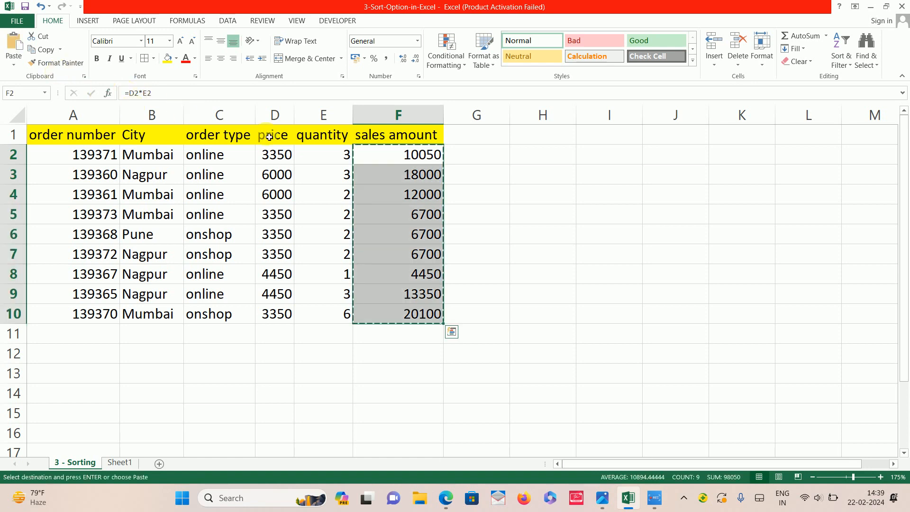
# Paste the copied sales amounts over F2:F10 as values only and check the content of cell F2.
pyautogui.click(11, 66)
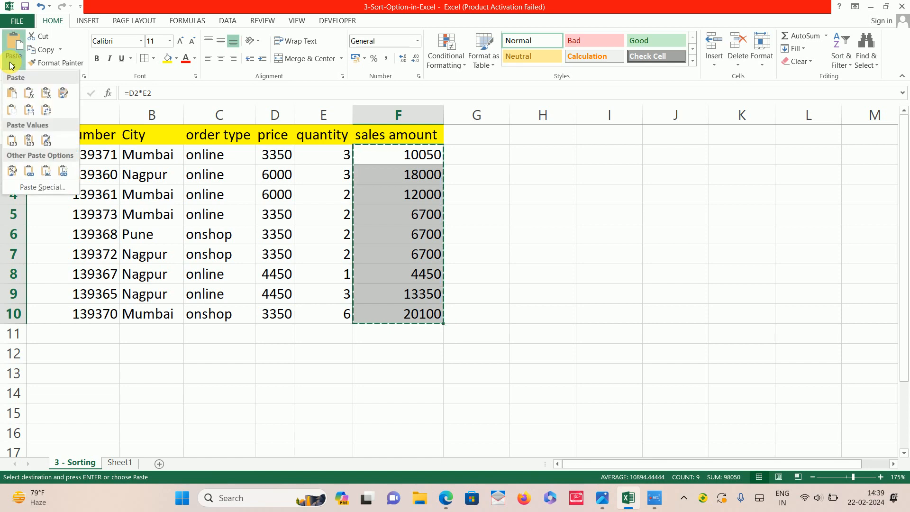
pyautogui.click(13, 142)
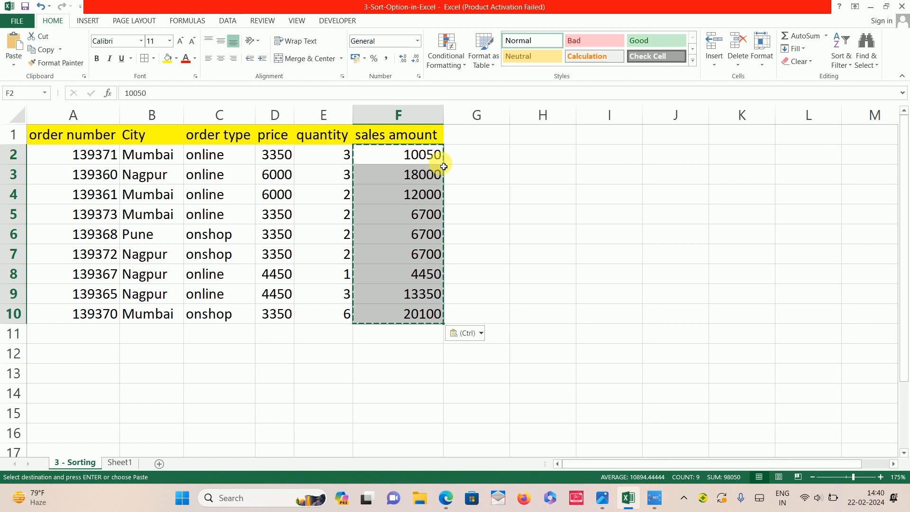
pyautogui.click(426, 155)
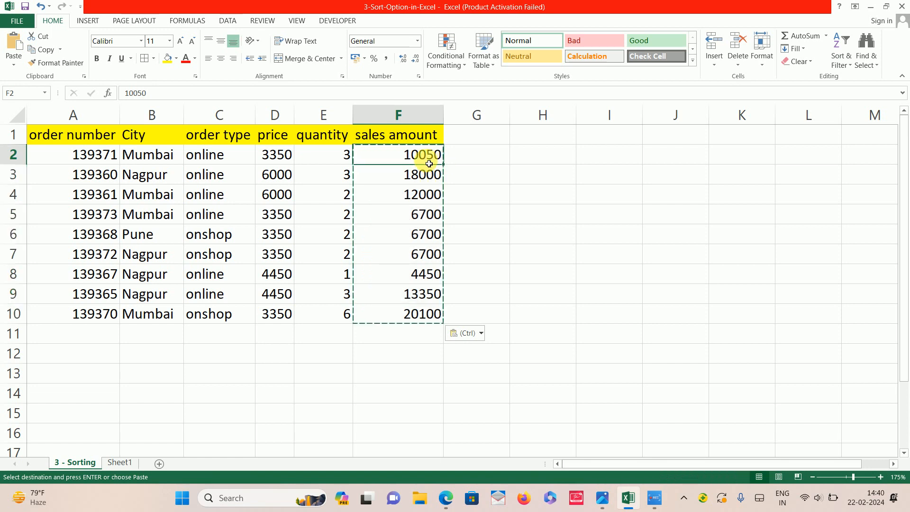
pyautogui.click(153, 95)
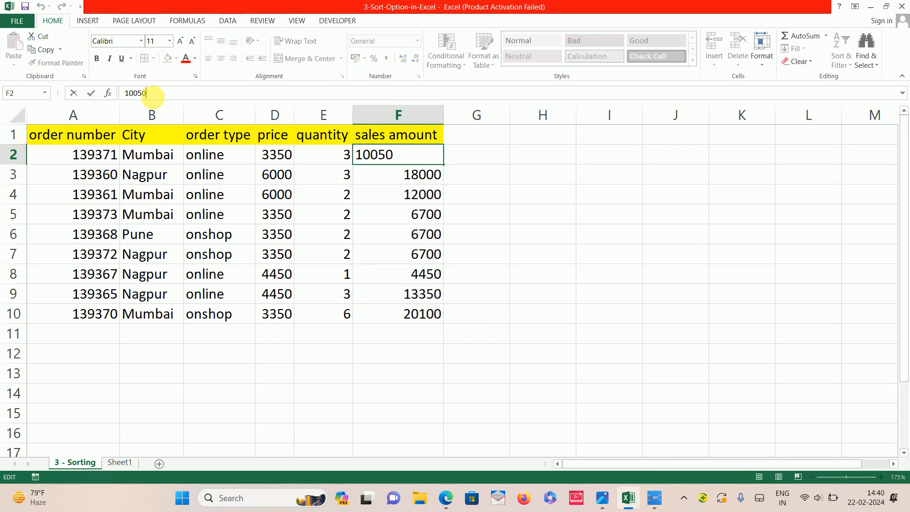
pyautogui.click(403, 177)
pyautogui.press('Up')
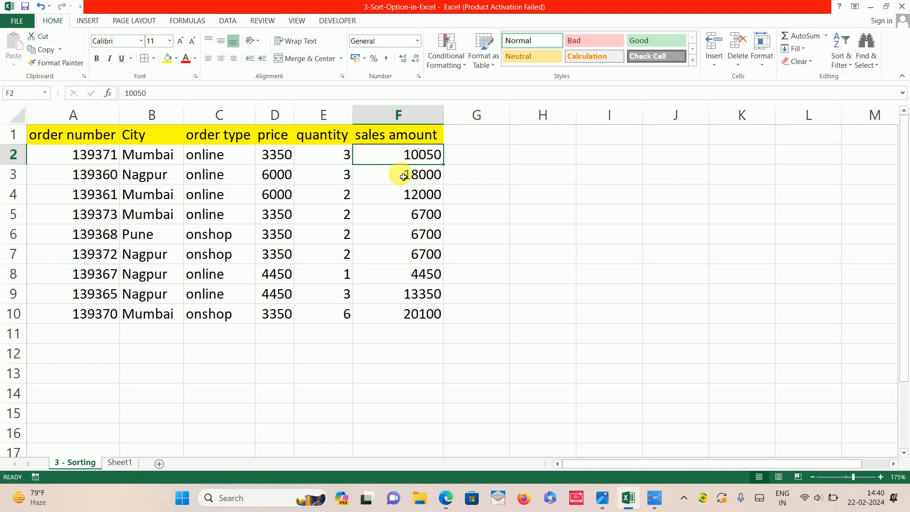
# Try a quantity of 4 in cell E5 and undo the change.
pyautogui.press('Down')
pyautogui.press('Down')
pyautogui.press('Down')
pyautogui.press('Left')
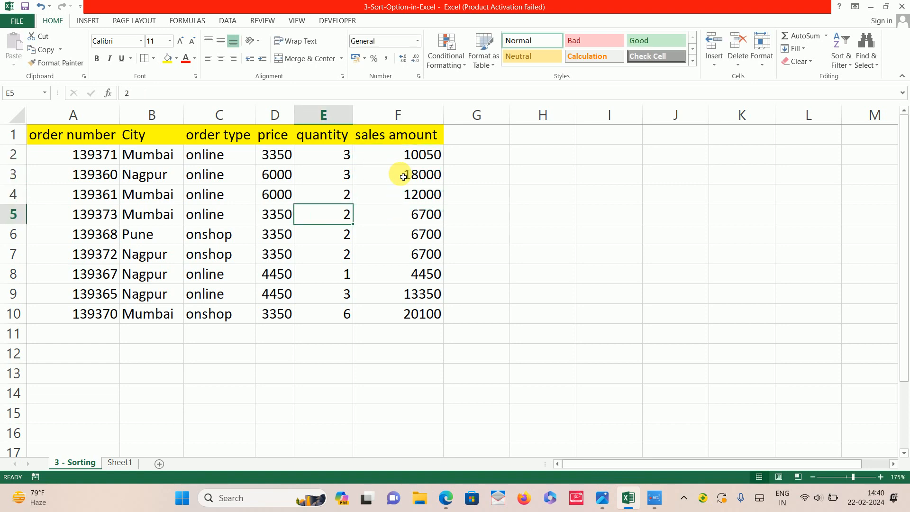
pyautogui.write('4')
pyautogui.press('Return')
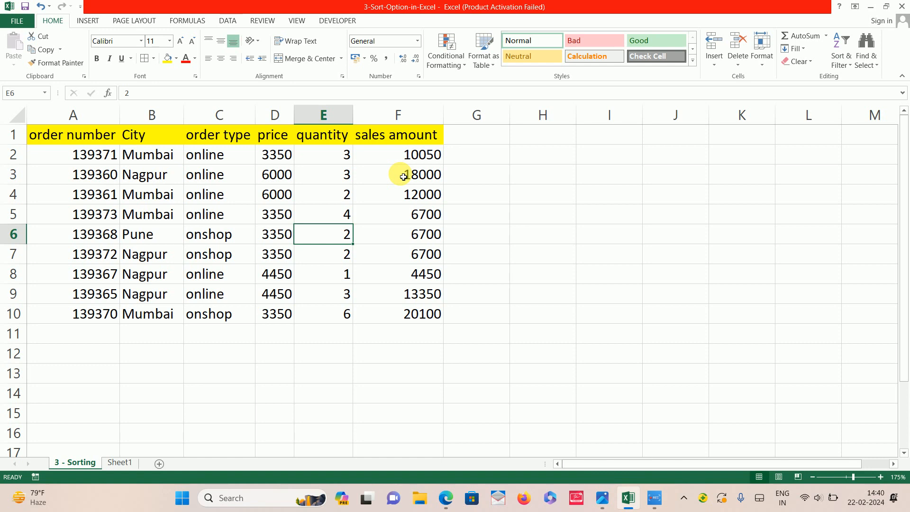
pyautogui.hotkey('ctrl', 'z')
pyautogui.press('Right')
pyautogui.hotkey('ctrl', 'Up')
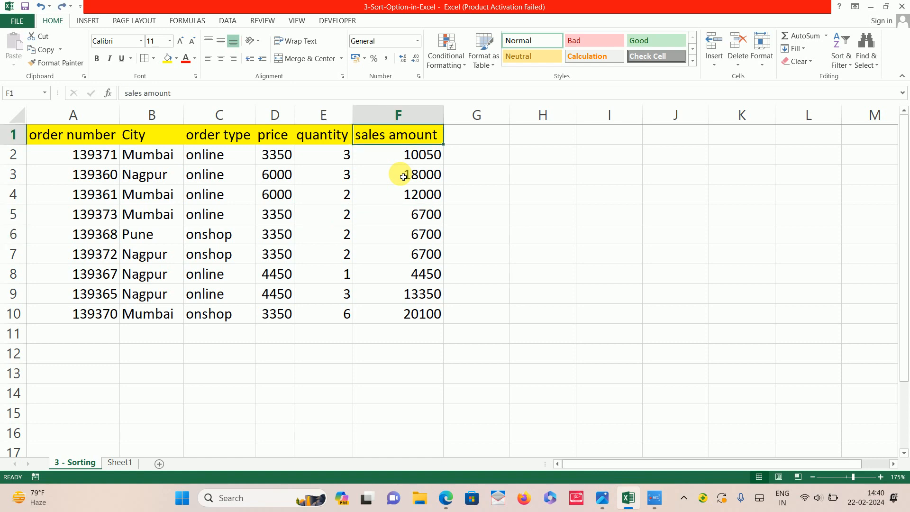
pyautogui.press('Down')
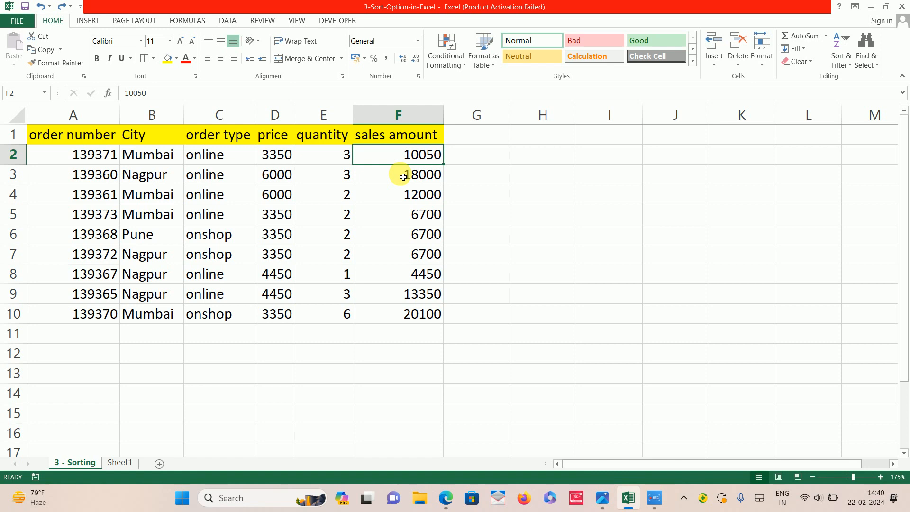
pyautogui.hotkey('ctrl', 'shift', 'Down')
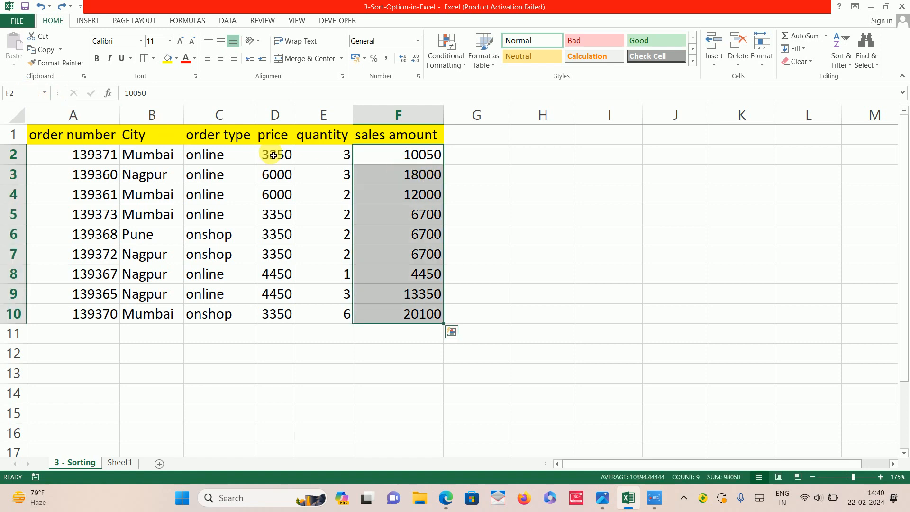
pyautogui.hotkey('ctrl', 'c')
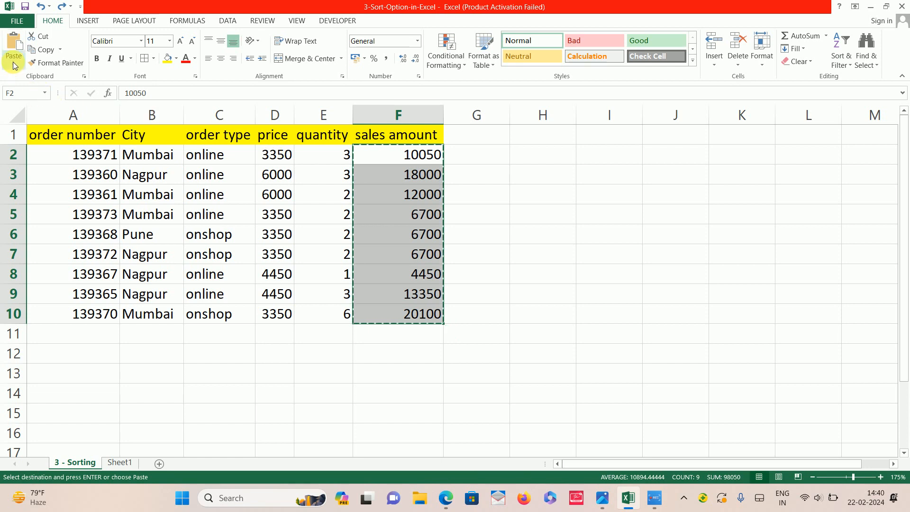
pyautogui.click(14, 64)
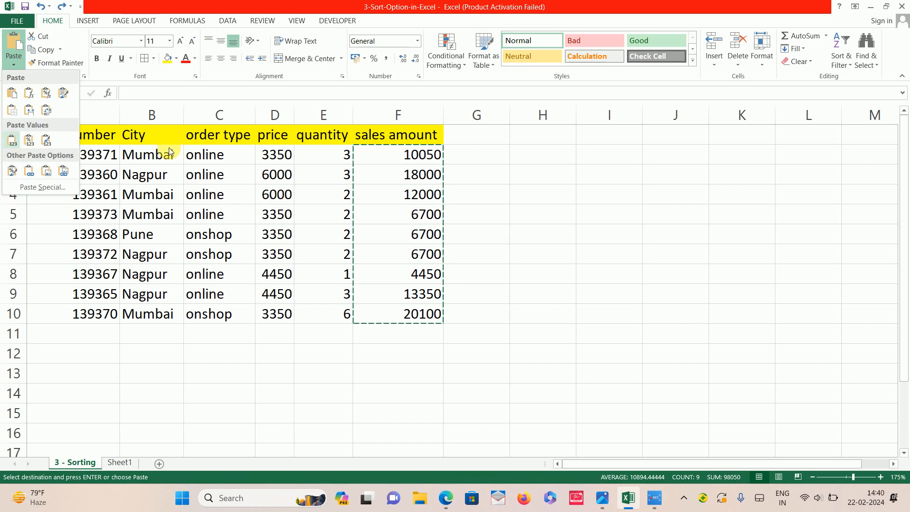
pyautogui.click(410, 161)
pyautogui.click(410, 162)
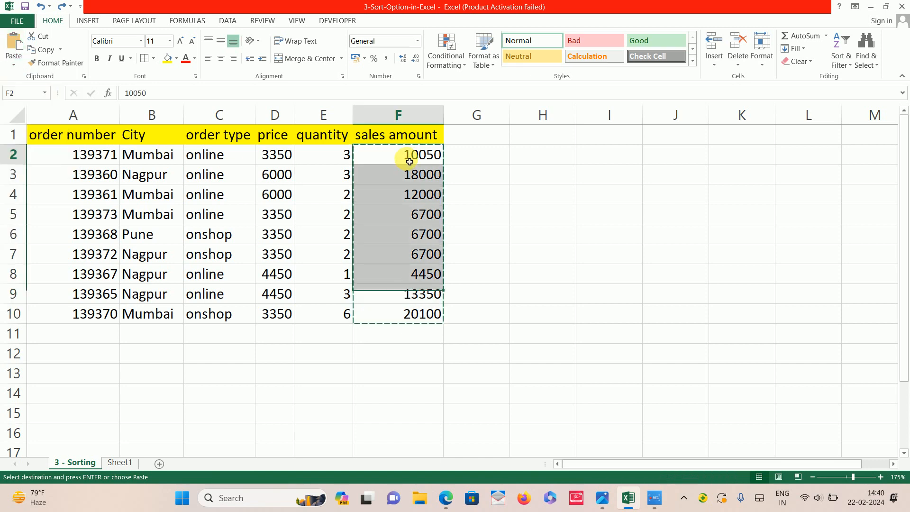
pyautogui.press('Up')
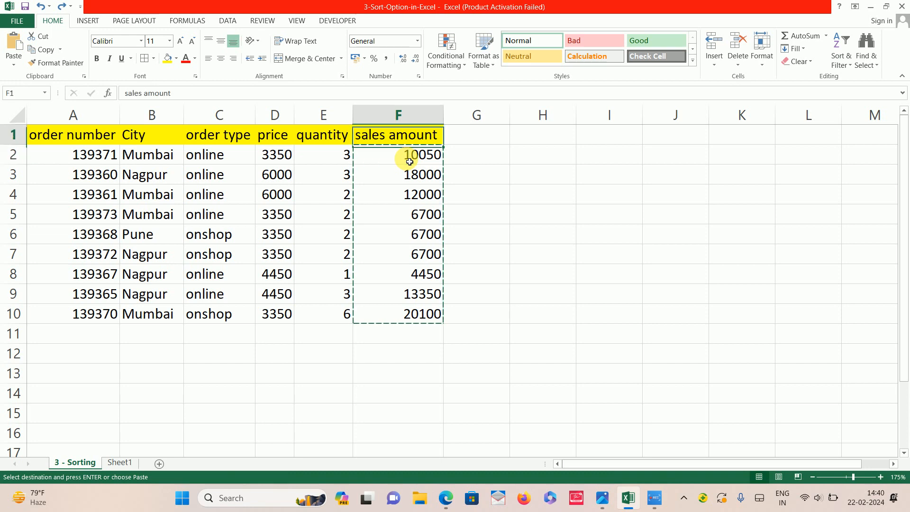
pyautogui.press('Escape')
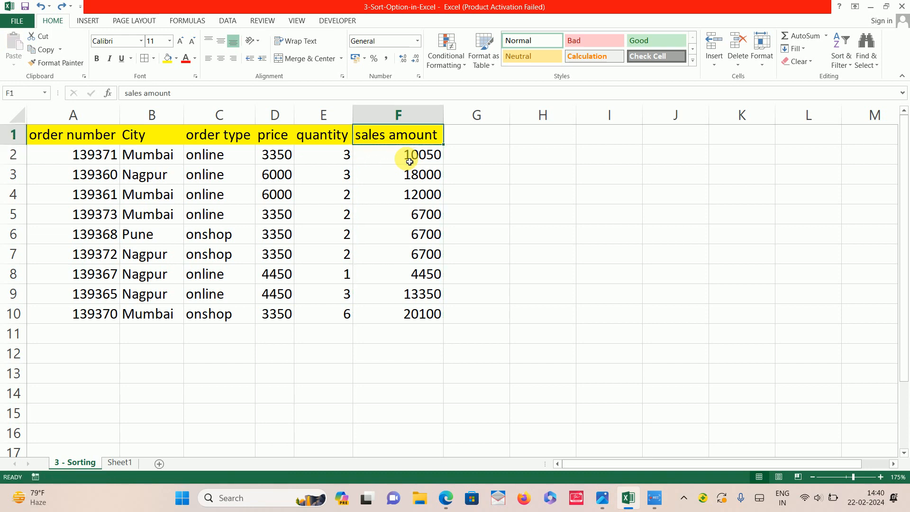
# Copy the price, quantity and sales amount columns D1:F10 including their headers.
pyautogui.hotkey('ctrl', 'shift', 'Down')
pyautogui.hotkey('shift', 'Left')
pyautogui.hotkey('shift', 'Left')
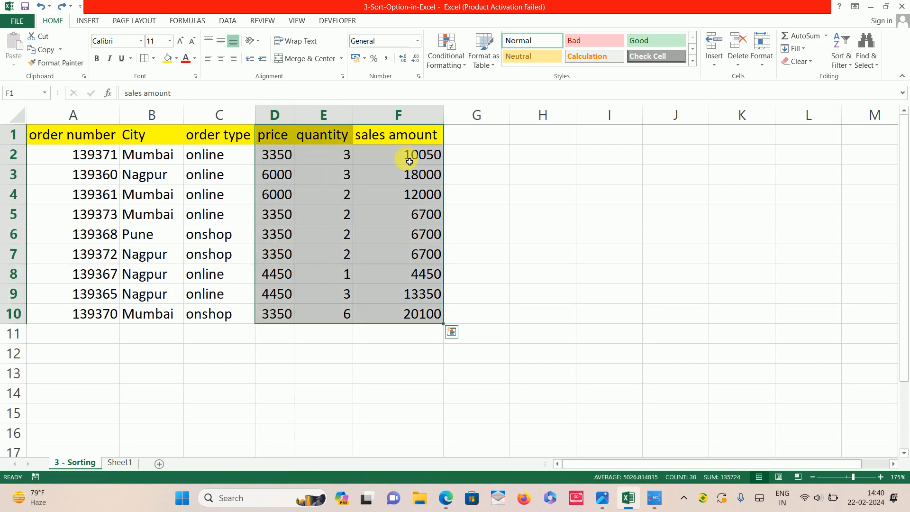
pyautogui.hotkey('ctrl', 'c')
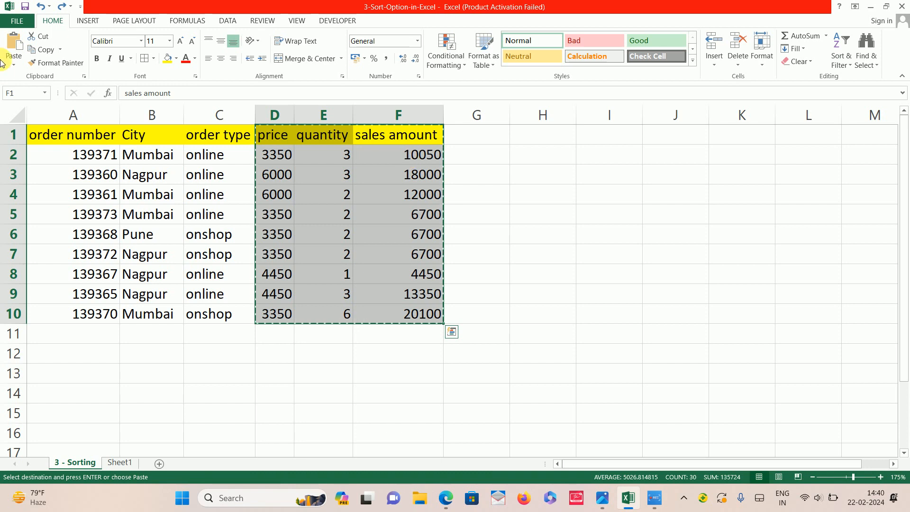
# Paste the copied columns at I1 with the standard Paste option.
pyautogui.click(15, 64)
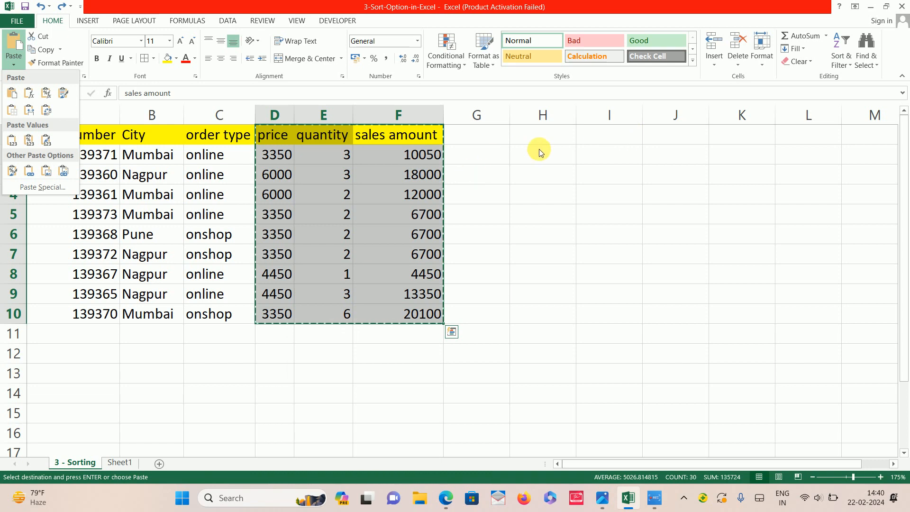
pyautogui.click(596, 140)
pyautogui.click(596, 139)
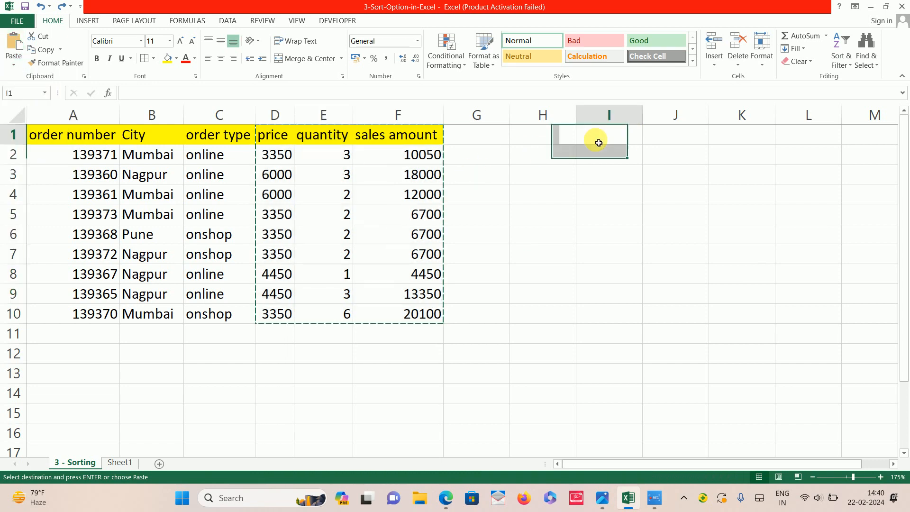
pyautogui.click(13, 64)
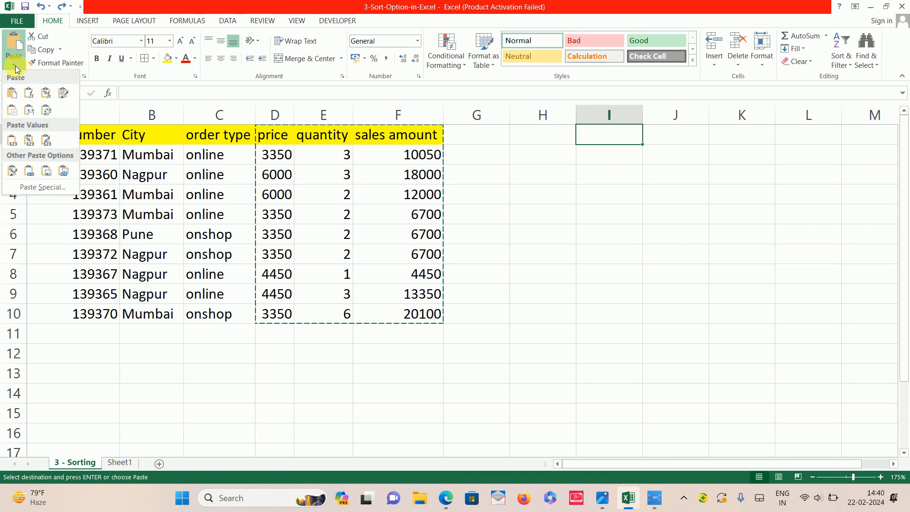
pyautogui.click(12, 95)
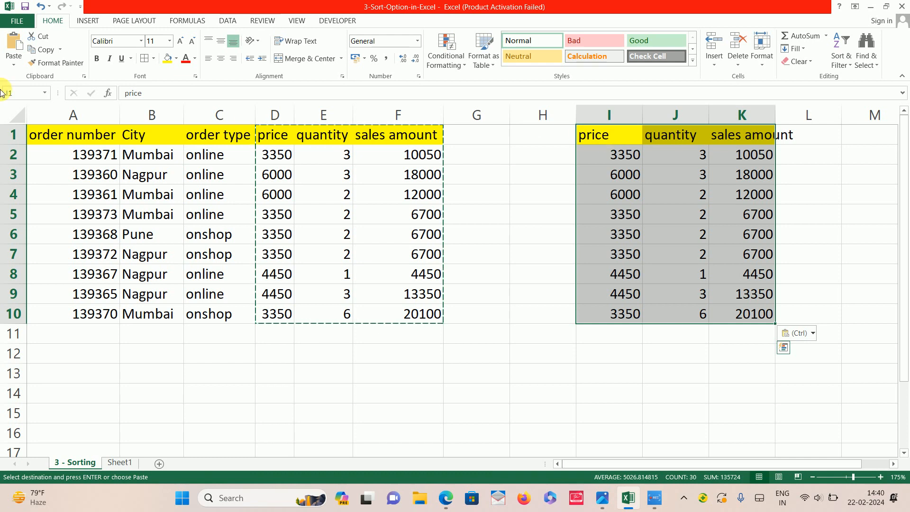
pyautogui.click(15, 62)
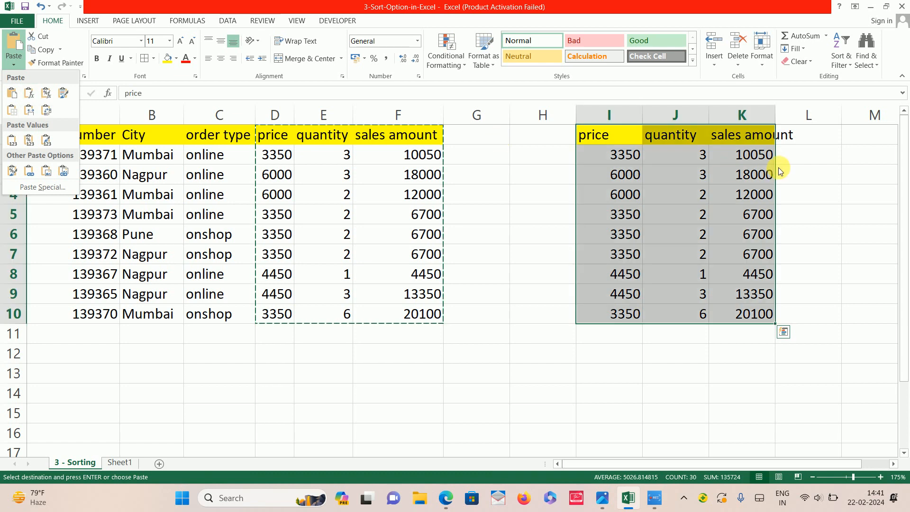
pyautogui.press('Escape')
# Delete the contents of the pasted block I1:K10.
pyautogui.press('Right')
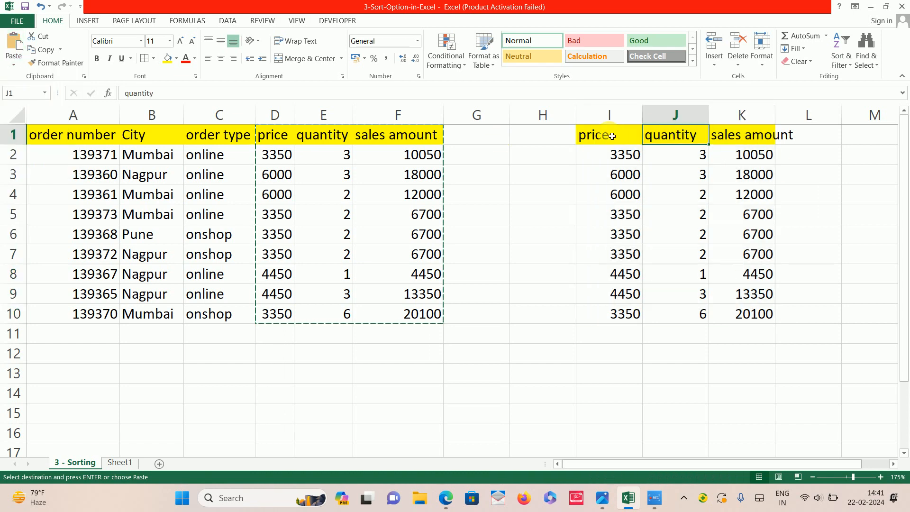
pyautogui.press('Left')
pyautogui.hotkey('shift', 'Right')
pyautogui.hotkey('shift', 'Right')
pyautogui.hotkey('shift', 'Down')
pyautogui.hotkey('shift', 'Down')
pyautogui.hotkey('shift', 'Down')
pyautogui.hotkey('shift', 'Down')
pyautogui.hotkey('shift', 'Down')
pyautogui.hotkey('shift', 'Down')
pyautogui.hotkey('shift', 'Down')
pyautogui.hotkey('shift', 'Down')
pyautogui.hotkey('shift', 'Down')
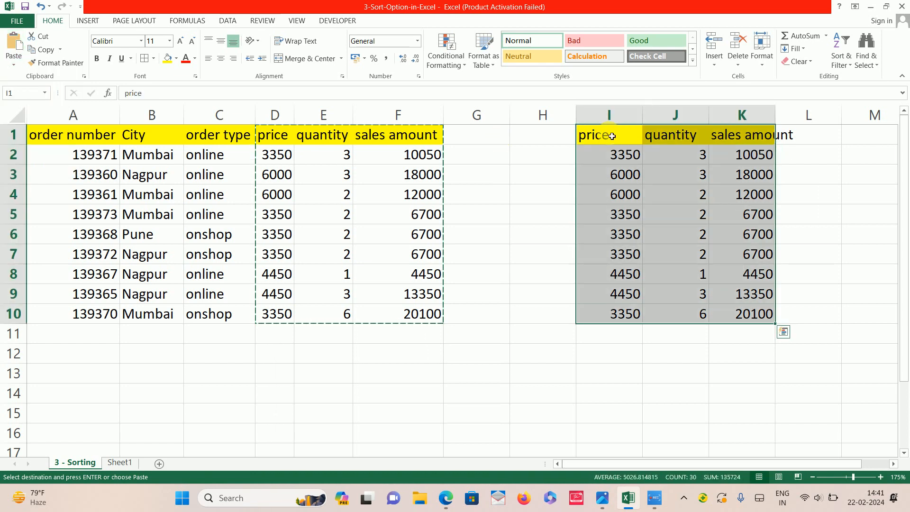
pyautogui.press('Delete')
# Clear the sales amount values from F2:F10.
pyautogui.press('Left')
pyautogui.press('Left')
pyautogui.press('Left')
pyautogui.press('Down')
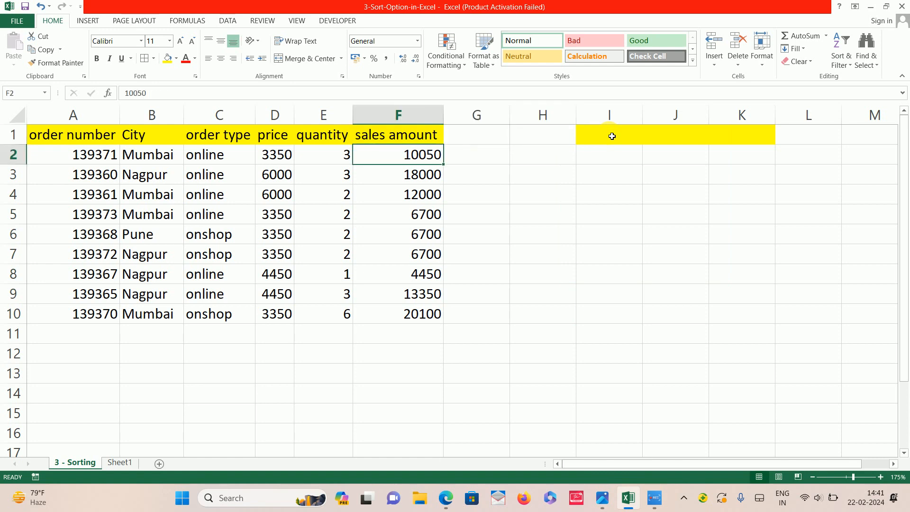
pyautogui.hotkey('shift', 'Down')
pyautogui.hotkey('shift', 'Down')
pyautogui.hotkey('shift', 'Down')
pyautogui.hotkey('shift', 'Down')
pyautogui.hotkey('shift', 'Down')
pyautogui.hotkey('shift', 'Down')
pyautogui.hotkey('shift', 'Down')
pyautogui.hotkey('shift', 'Down')
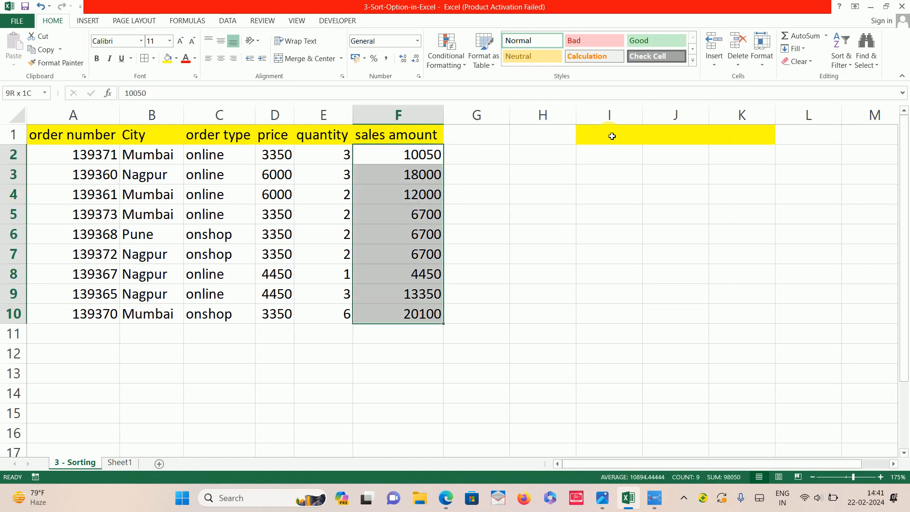
pyautogui.press('Delete')
# Enter the formula =D2*E2 in cell F2 to multiply price by quantity.
pyautogui.press('Up')
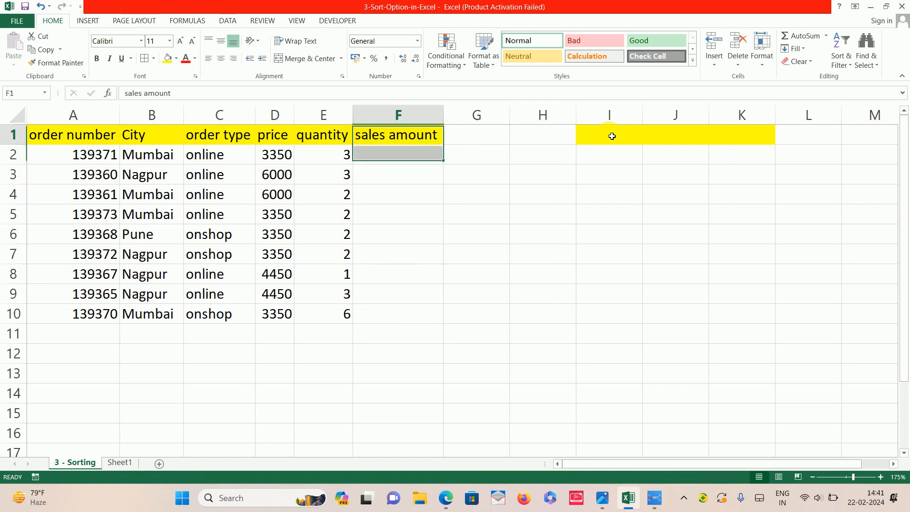
pyautogui.press('Down')
pyautogui.write('=')
pyautogui.press('Left')
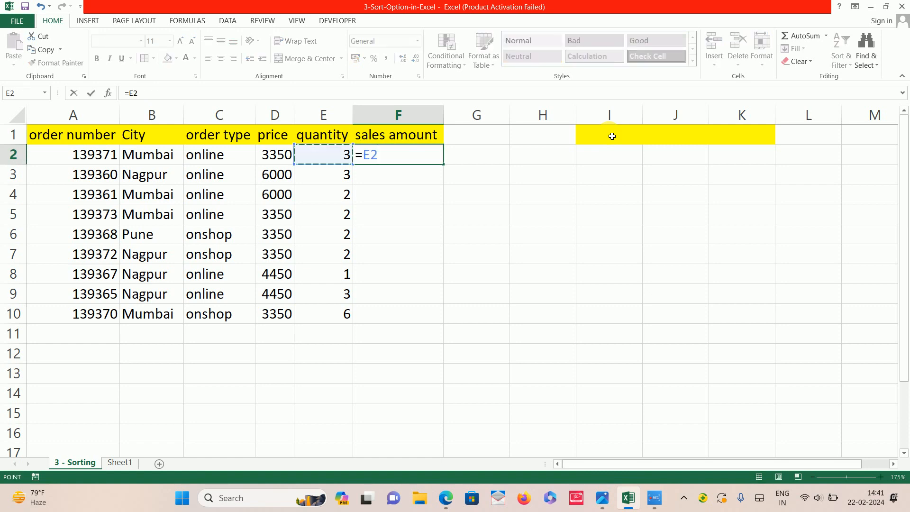
pyautogui.press('Left')
pyautogui.write('*')
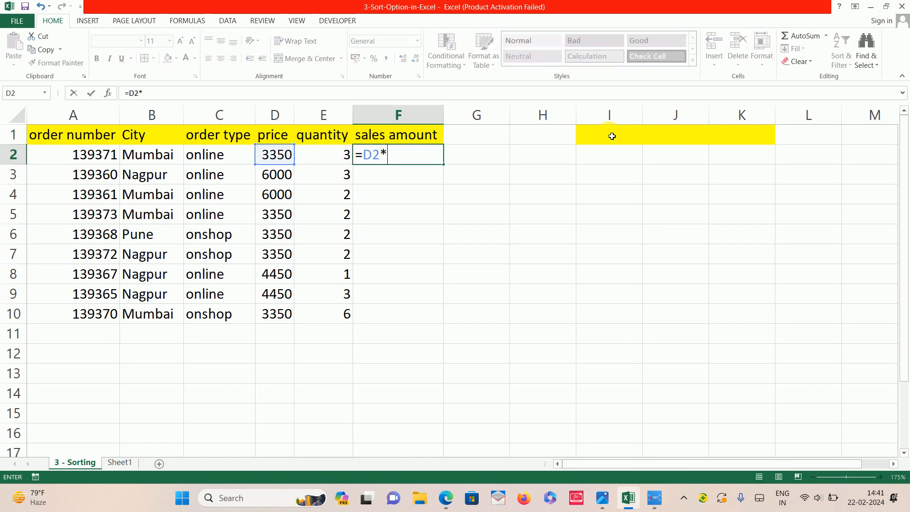
pyautogui.press('Right')
pyautogui.press('Left')
pyautogui.press('Left')
pyautogui.press('Left')
pyautogui.press('Right')
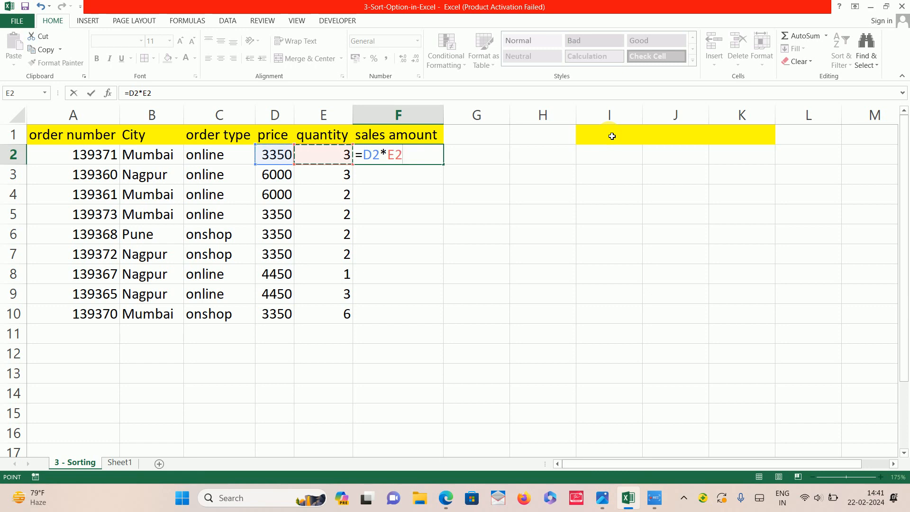
pyautogui.press('Return')
# Fill the sales amount formula from F2 down to F10.
pyautogui.press('Up')
pyautogui.press('Left')
pyautogui.press('Right')
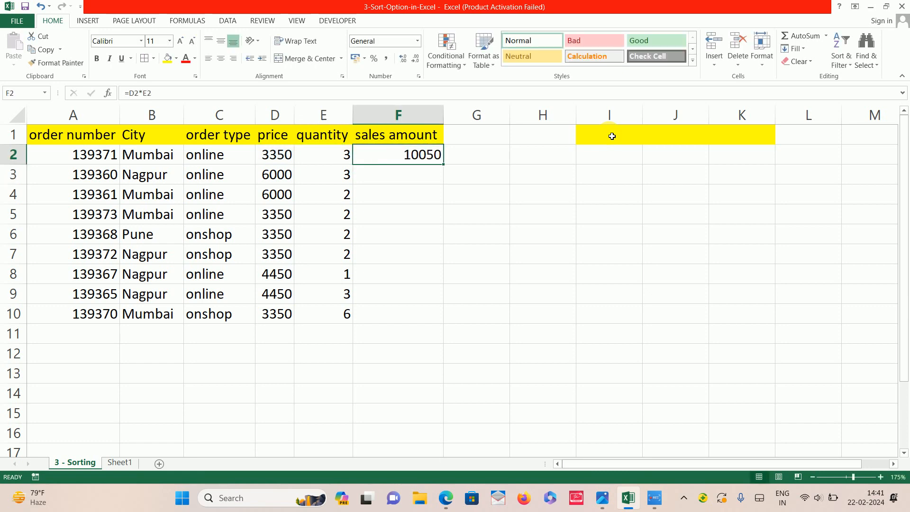
pyautogui.press('Left')
pyautogui.hotkey('ctrl', 'Down')
pyautogui.press('Right')
pyautogui.hotkey('ctrl', 'shift', 'Up')
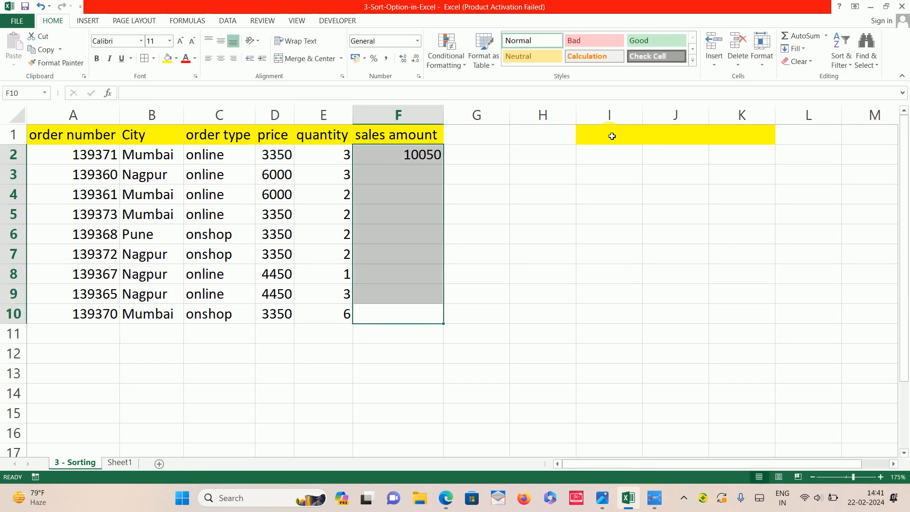
pyautogui.hotkey('ctrl', 'd')
# Copy the price, quantity and sales amount block D1:F10 and paste it at I1 with the Formulas option.
pyautogui.hotkey('ctrl', 'Up')
pyautogui.hotkey('ctrl', 'shift', 'Down')
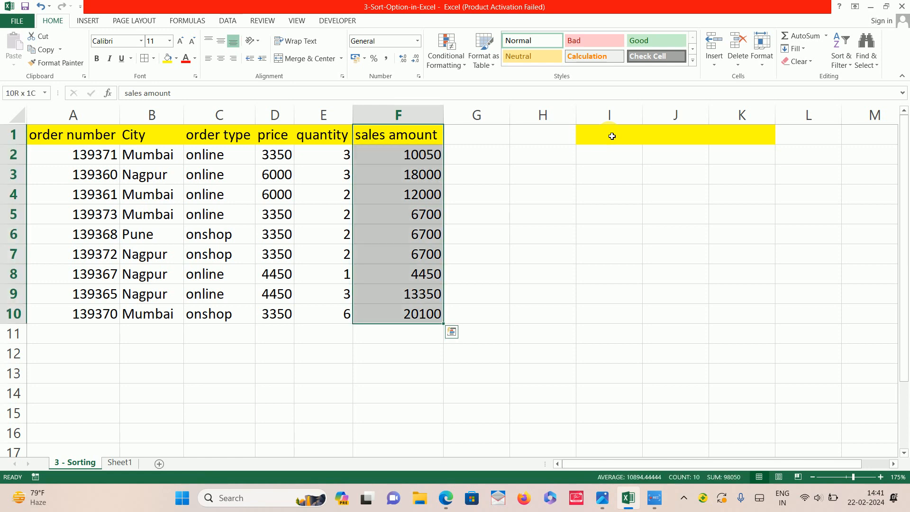
pyautogui.hotkey('shift', 'Left')
pyautogui.hotkey('shift', 'Left')
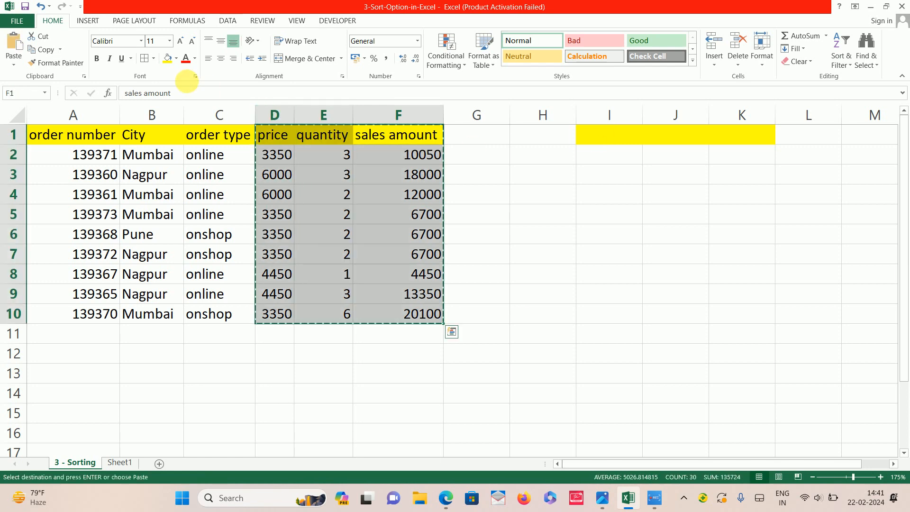
pyautogui.click(622, 141)
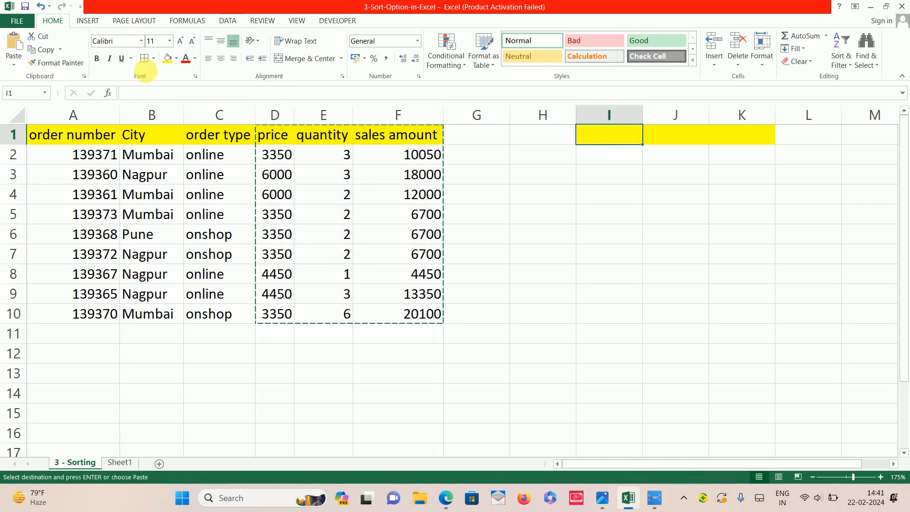
pyautogui.click(14, 65)
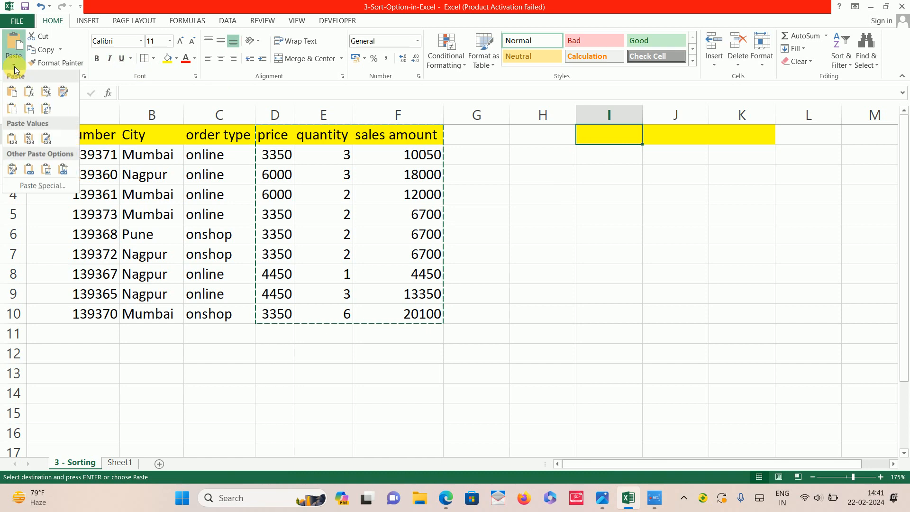
pyautogui.click(29, 94)
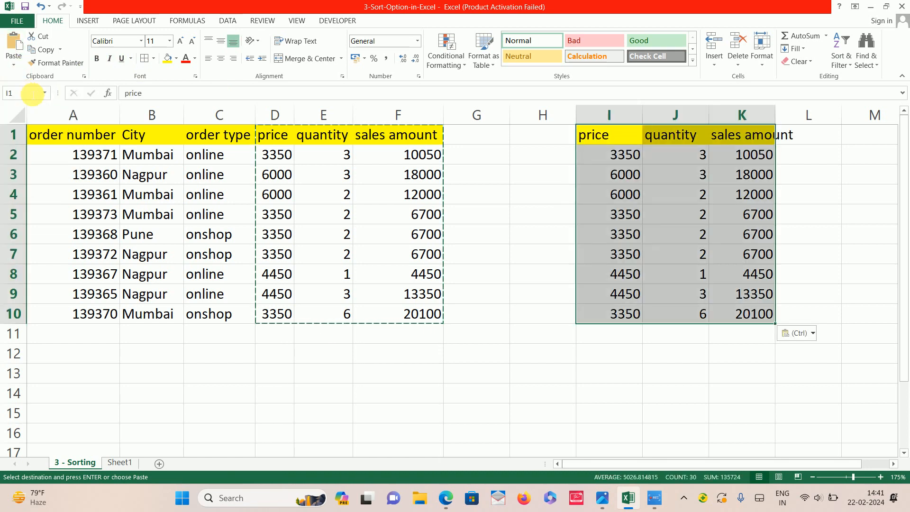
# Check the formula in the pasted cell K2 and set the quantity in J2 to 4.
pyautogui.click(759, 155)
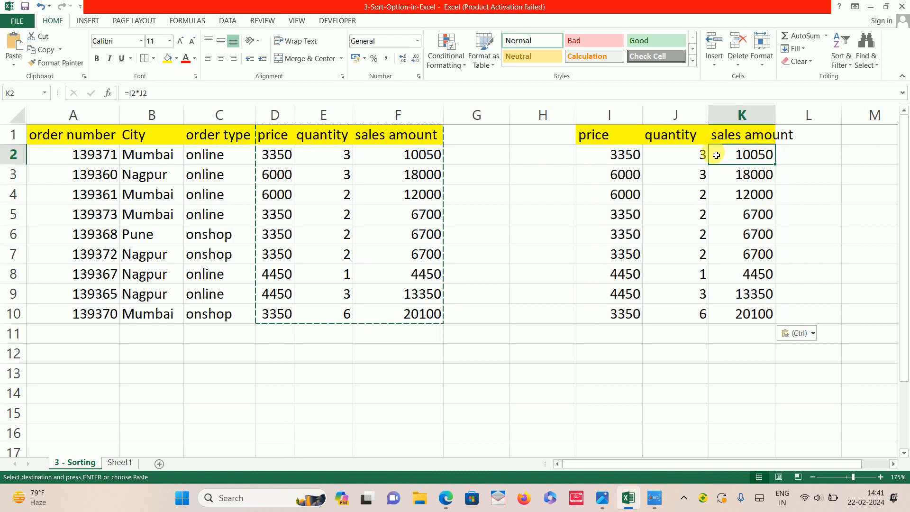
pyautogui.click(687, 156)
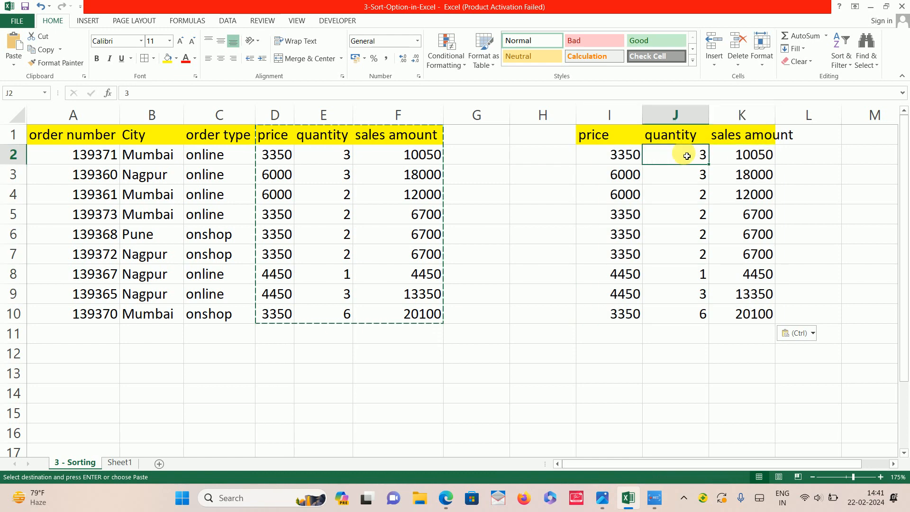
pyautogui.write('4')
pyautogui.press('Return')
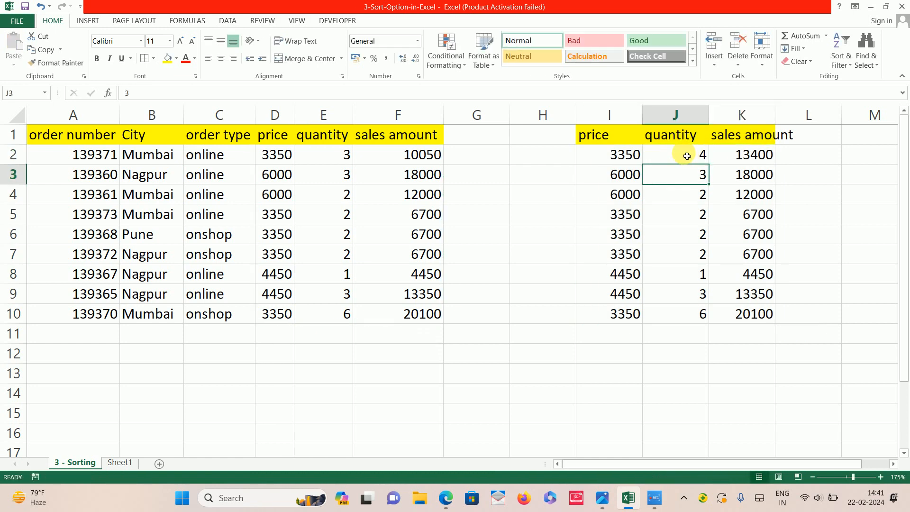
# Clear I3:J3 in the pasted block and enter 2 as the price and 9 as the quantity.
pyautogui.press('Left')
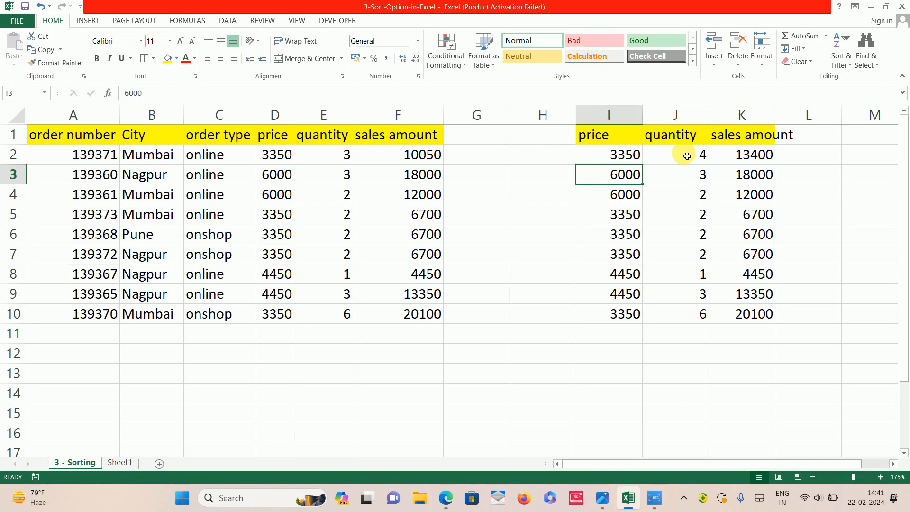
pyautogui.hotkey('shift', 'Right')
pyautogui.press('Delete')
pyautogui.press('Left')
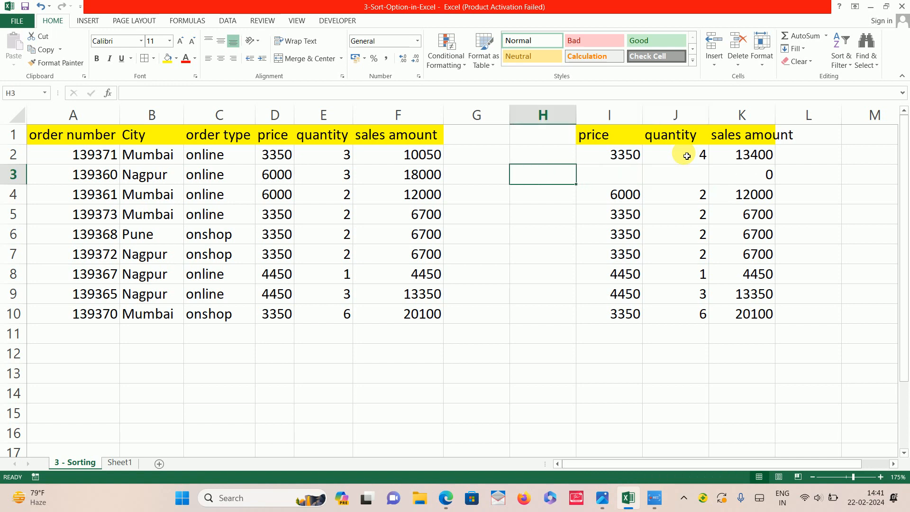
pyautogui.press('Right')
pyautogui.write('2')
pyautogui.press('Right')
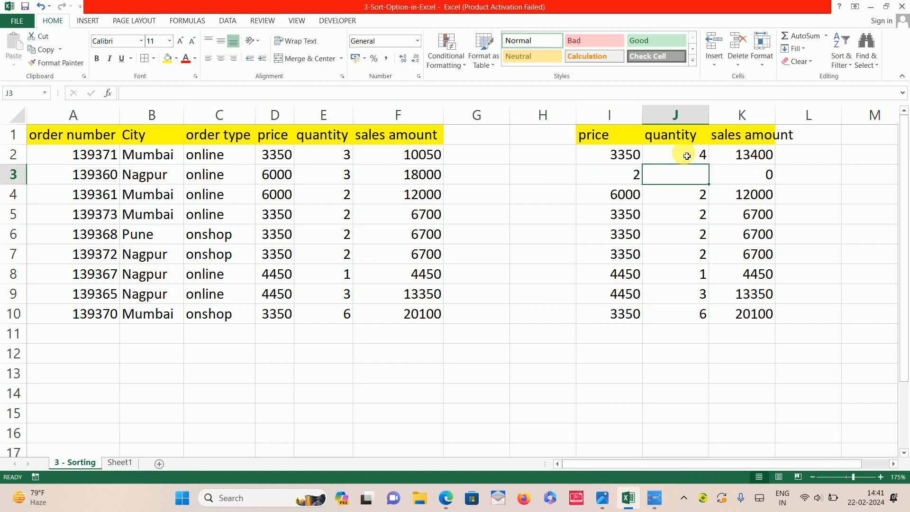
pyautogui.write('9')
pyautogui.press('Return')
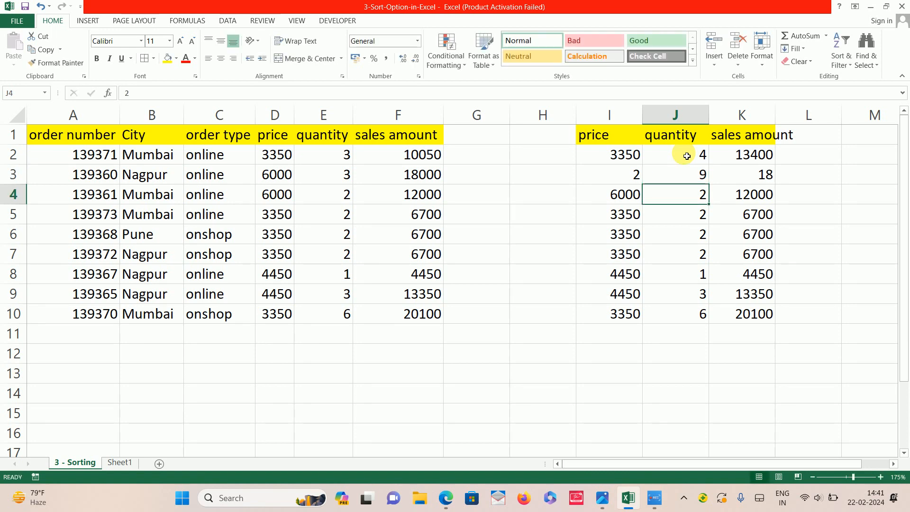
# Delete the cells of the pasted block I1:K10, shifting cells up.
pyautogui.hotkey('ctrl', 'Up')
pyautogui.press('Left')
pyautogui.hotkey('shift', 'Right')
pyautogui.hotkey('shift', 'Right')
pyautogui.hotkey('ctrl', 'shift', 'Down')
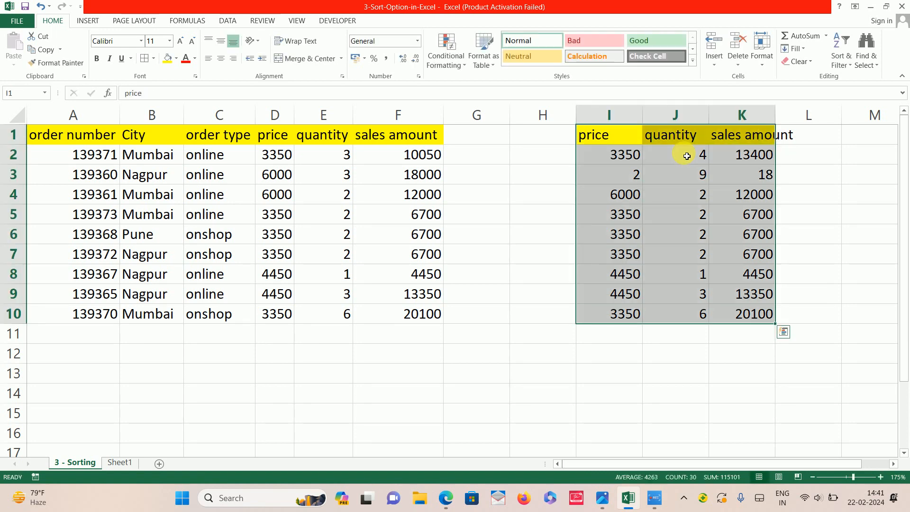
pyautogui.hotkey('ctrl', '-')
pyautogui.press('Up')
pyautogui.press('Up')
pyautogui.press('Up')
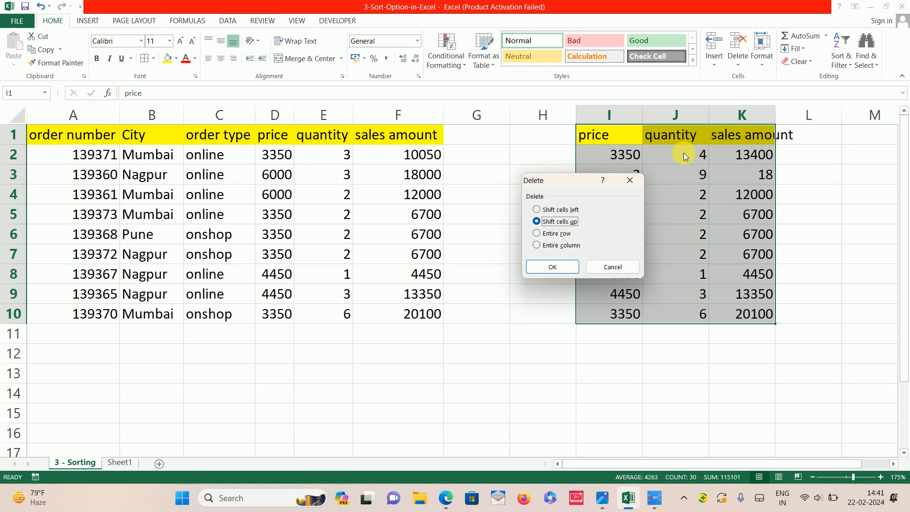
pyautogui.press('Return')
pyautogui.hotkey('ctrl', 'Home')
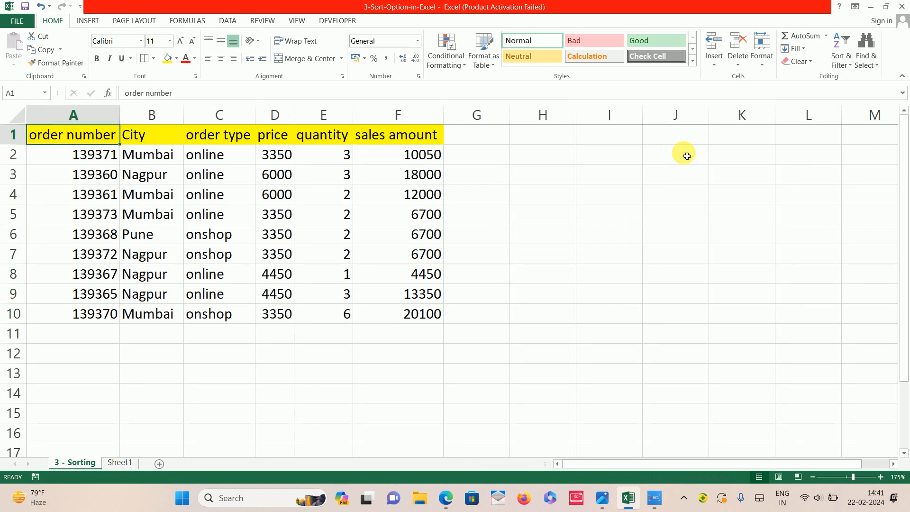
pyautogui.press('Right')
pyautogui.press('Right')
pyautogui.press('Right')
pyautogui.hotkey('ctrl', 'shift', 'Down')
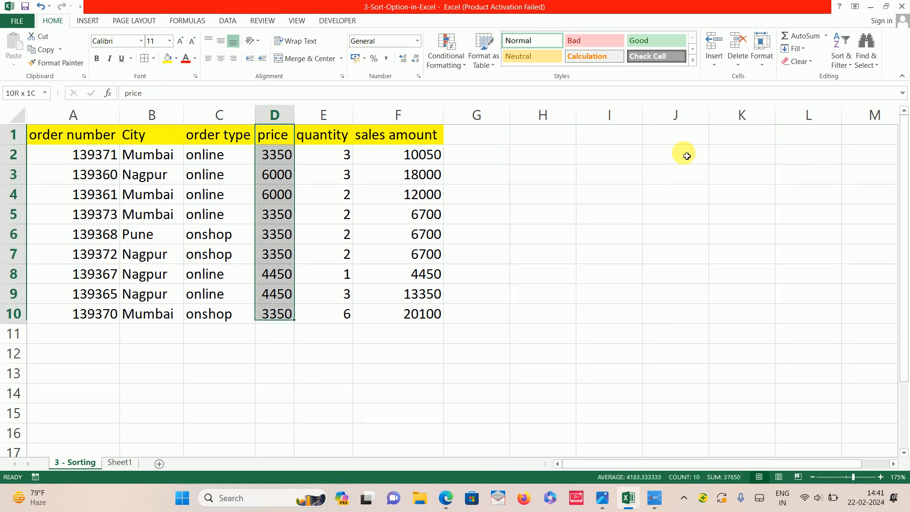
pyautogui.hotkey('ctrl', 'shift', 'Right')
pyautogui.hotkey('ctrl', 'c')
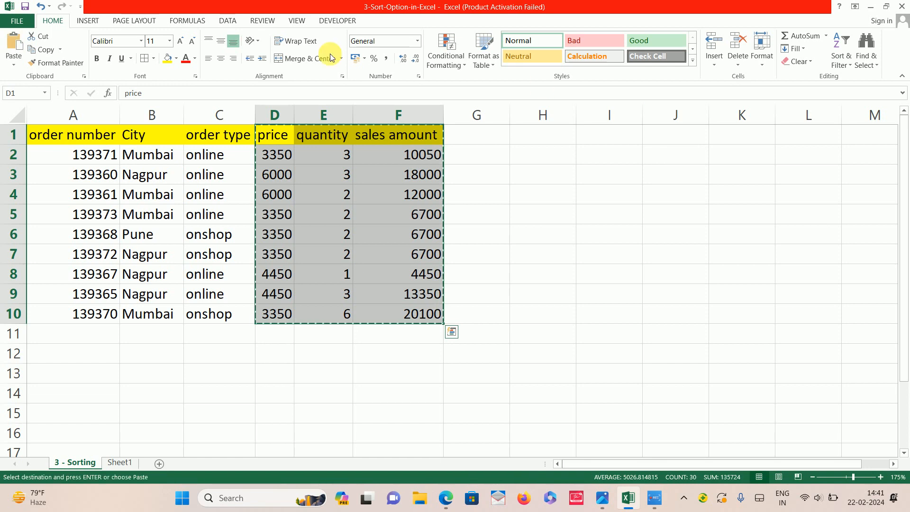
pyautogui.click(14, 64)
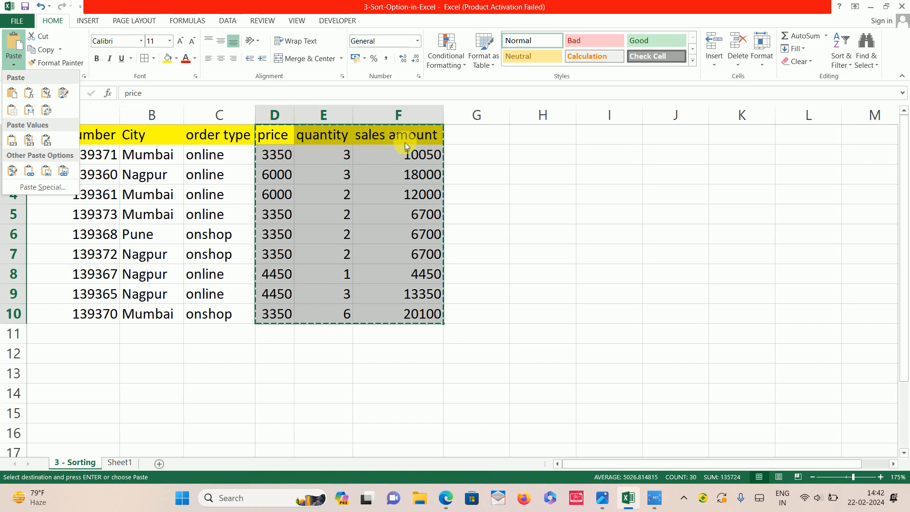
pyautogui.click(408, 145)
pyautogui.press('Escape')
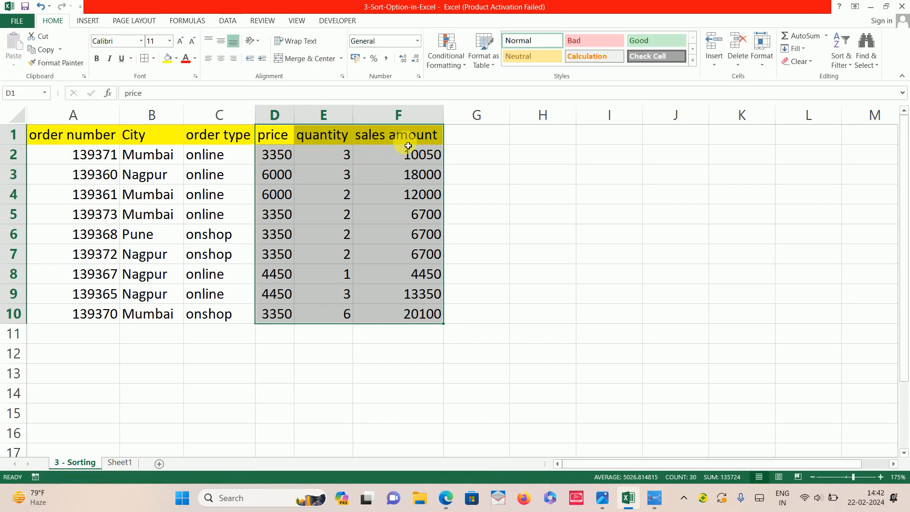
# Copy the sales amount column F1:F10 and paste it at J1 with the Keep Source Formatting option.
pyautogui.press('Right')
pyautogui.press('Right')
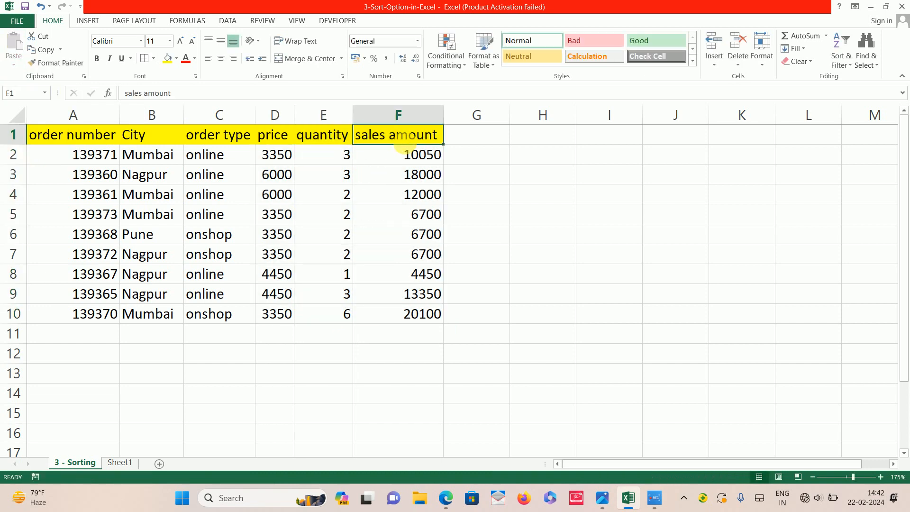
pyautogui.hotkey('ctrl', 'shift', 'Down')
pyautogui.hotkey('ctrl', 'c')
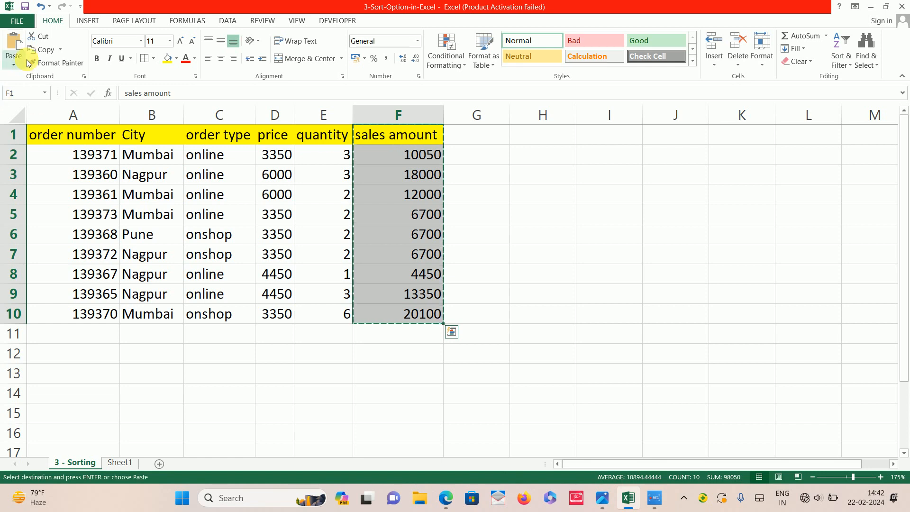
pyautogui.click(698, 143)
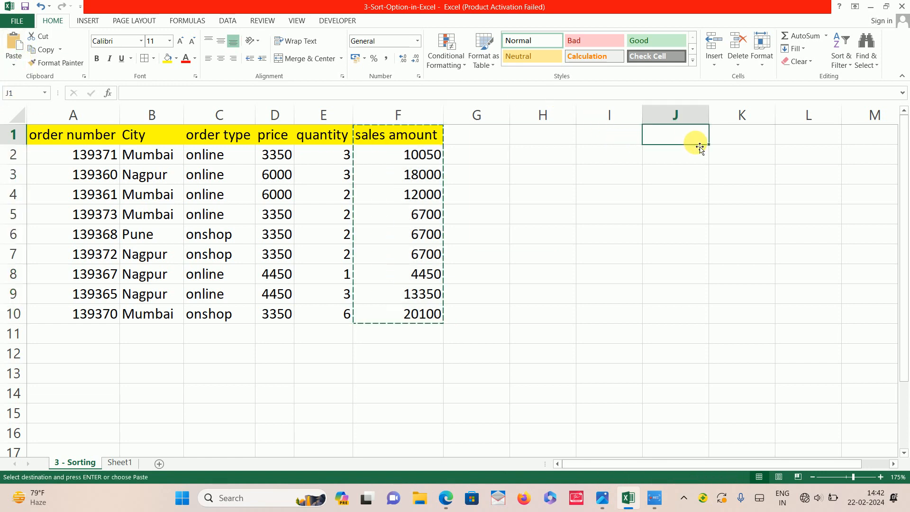
pyautogui.click(20, 66)
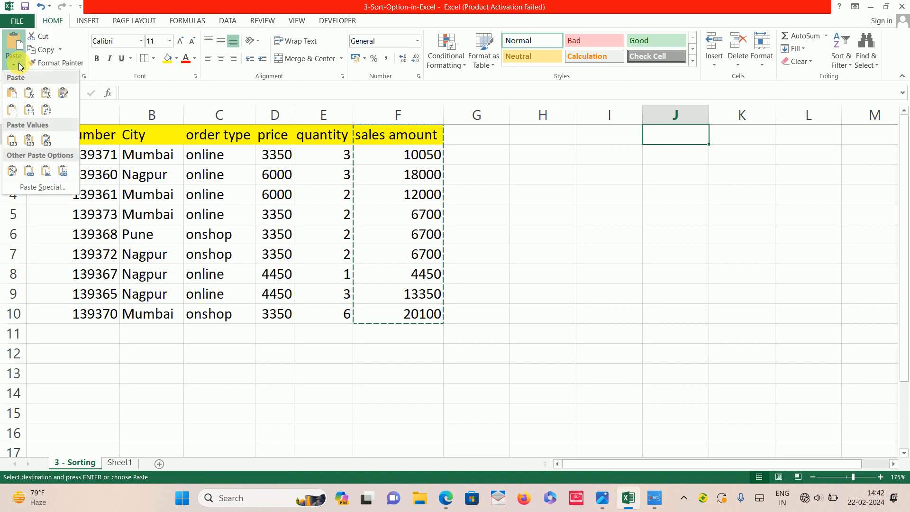
pyautogui.click(61, 92)
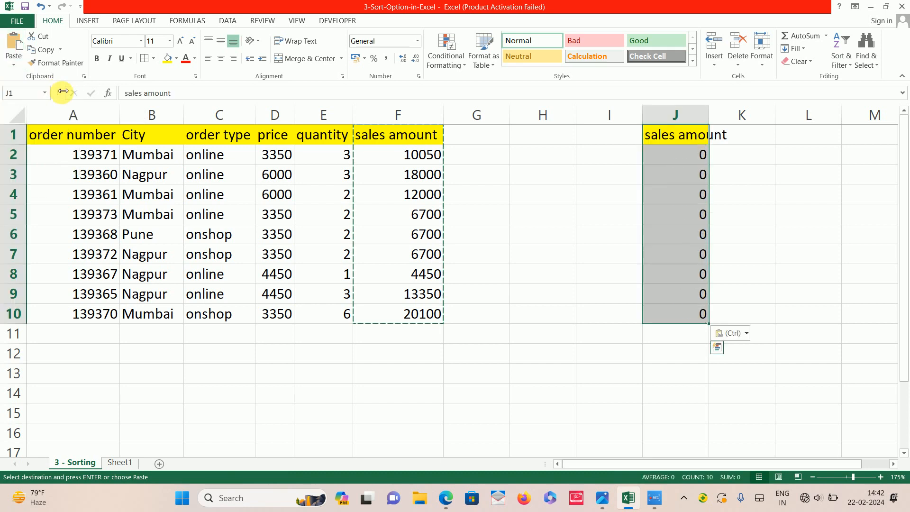
# Check the formula in J2 and enter 2 in both H2 and I2 as its test inputs.
pyautogui.click(678, 160)
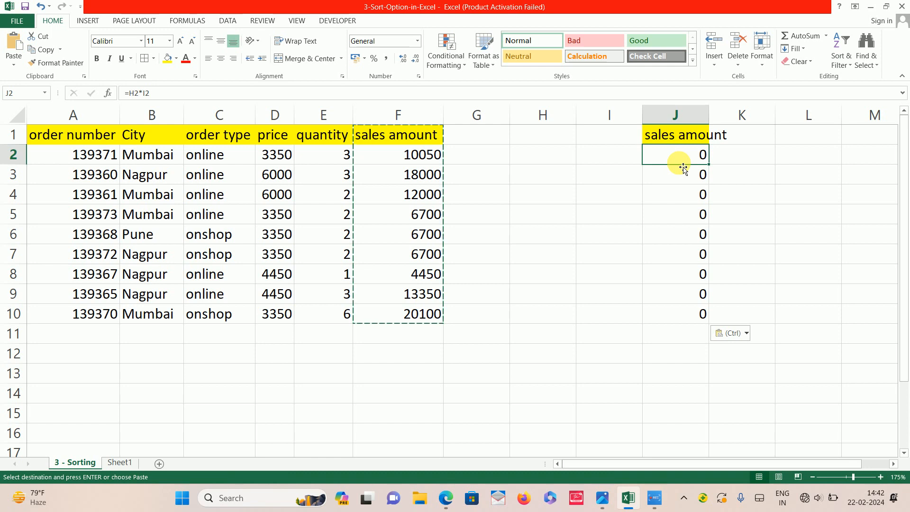
pyautogui.press('Left')
pyautogui.press('Left')
pyautogui.write('2')
pyautogui.press('Right')
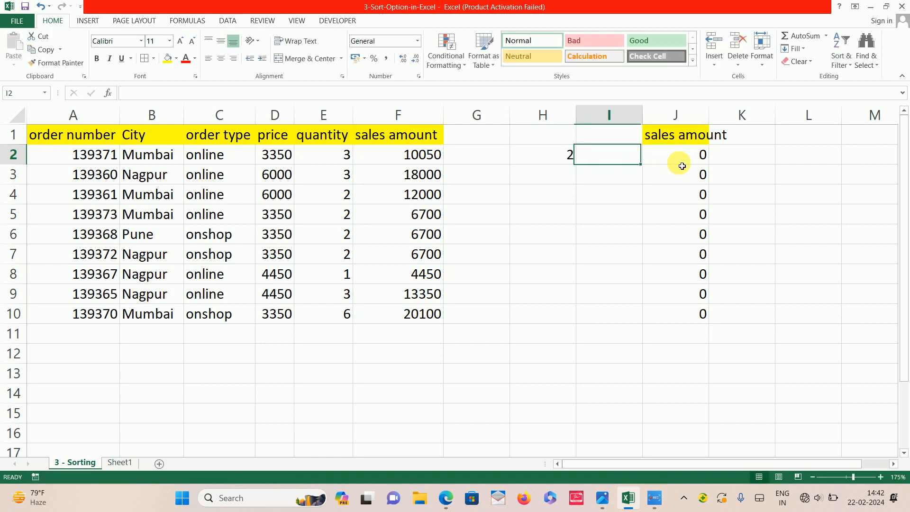
pyautogui.write('2')
pyautogui.press('Right')
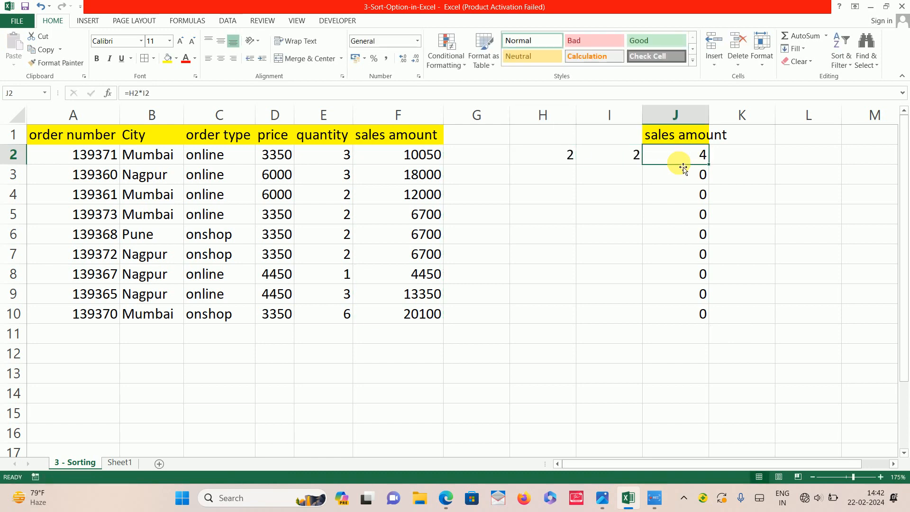
pyautogui.press('Left')
pyautogui.press('Left')
pyautogui.press('Right')
pyautogui.press('Right')
# Clear the contents of the pasted column J1:J10 and the test values in H2:I2.
pyautogui.press('Up')
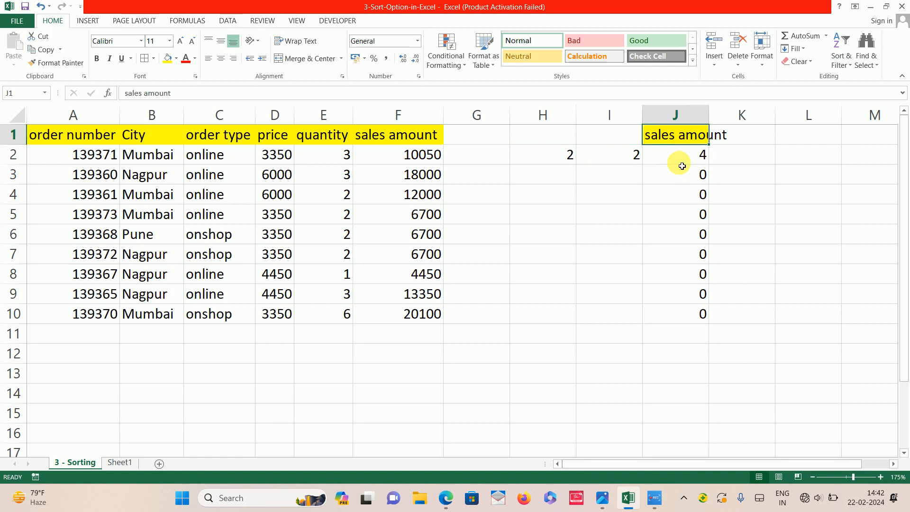
pyautogui.hotkey('ctrl', 'shift', 'Down')
pyautogui.press('Delete')
pyautogui.press('Left')
pyautogui.press('Left')
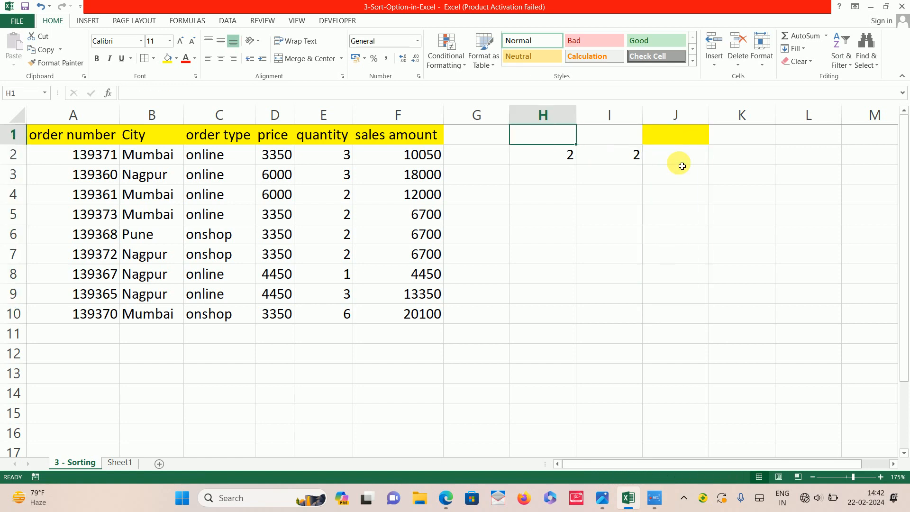
pyautogui.press('Down')
pyautogui.hotkey('shift', 'Right')
pyautogui.press('Delete')
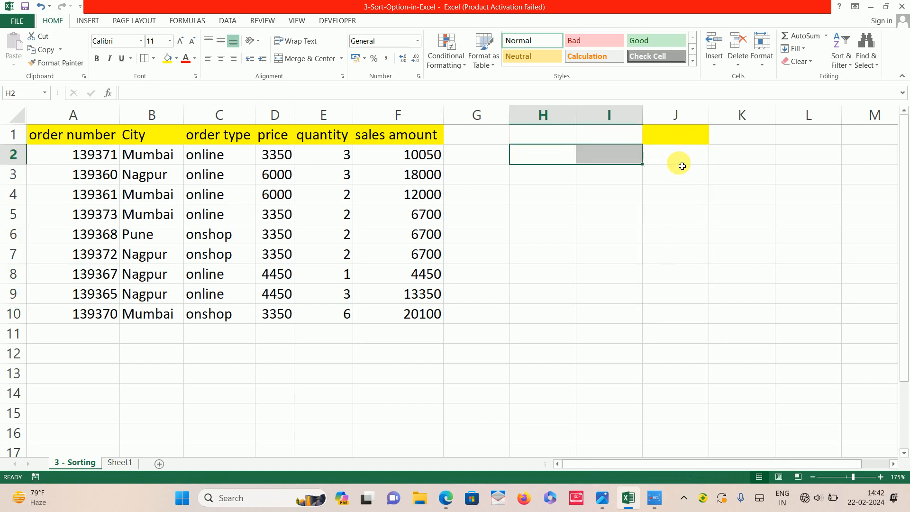
# Copy the price, quantity and sales amount block D1:F10.
pyautogui.press('Left')
pyautogui.press('Left')
pyautogui.press('Home')
pyautogui.press('Up')
pyautogui.press('Right')
pyautogui.press('Right')
pyautogui.press('Right')
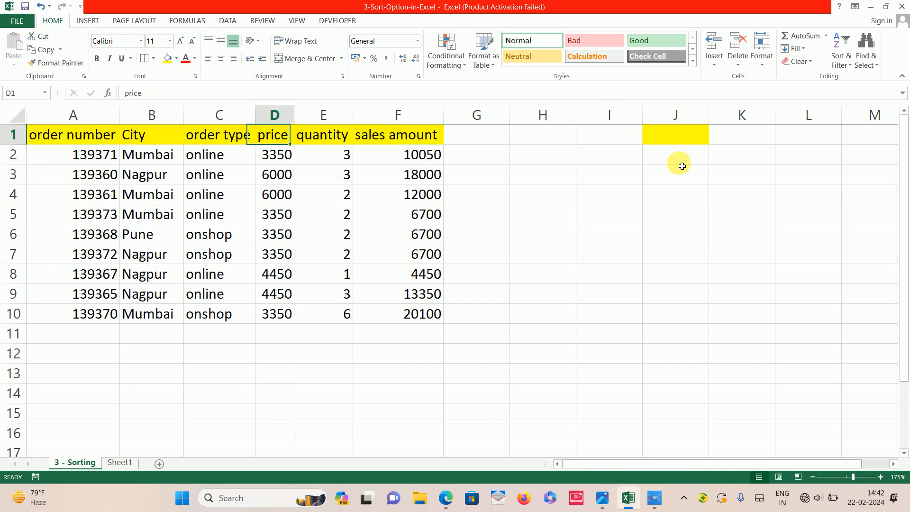
pyautogui.hotkey('ctrl', 'shift', 'Down')
pyautogui.hotkey('ctrl', 'shift', 'Right')
pyautogui.hotkey('ctrl', 'c')
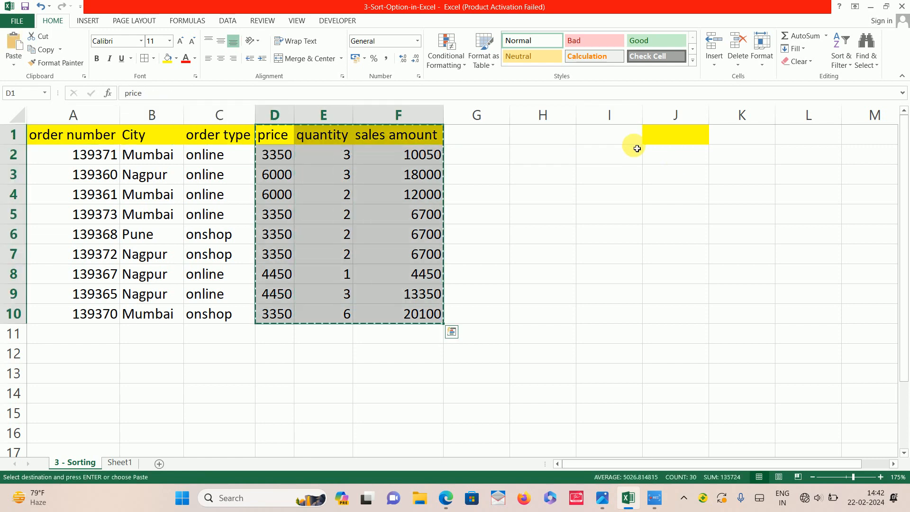
# Paste the copied price, quantity and sales amount block at I4 with the No Borders option and preview Keep Source Column Widths.
pyautogui.click(11, 65)
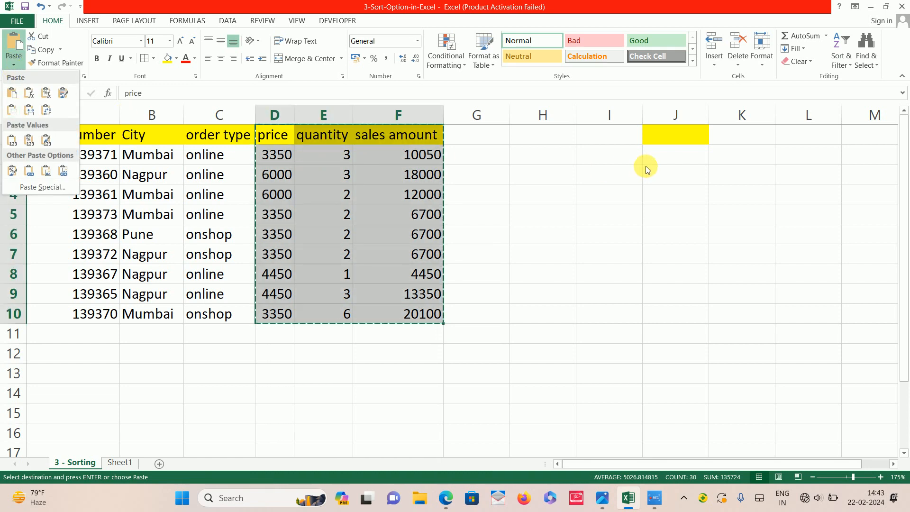
pyautogui.click(621, 198)
pyautogui.click(621, 197)
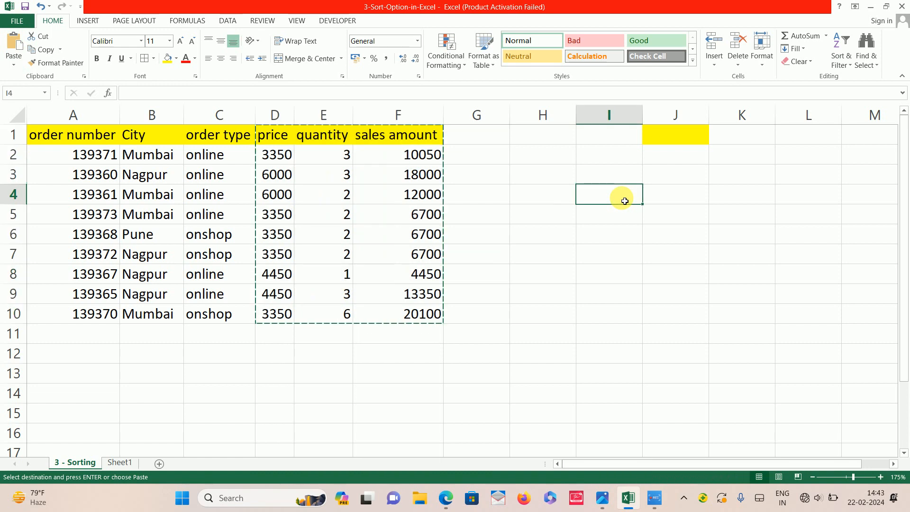
pyautogui.click(13, 65)
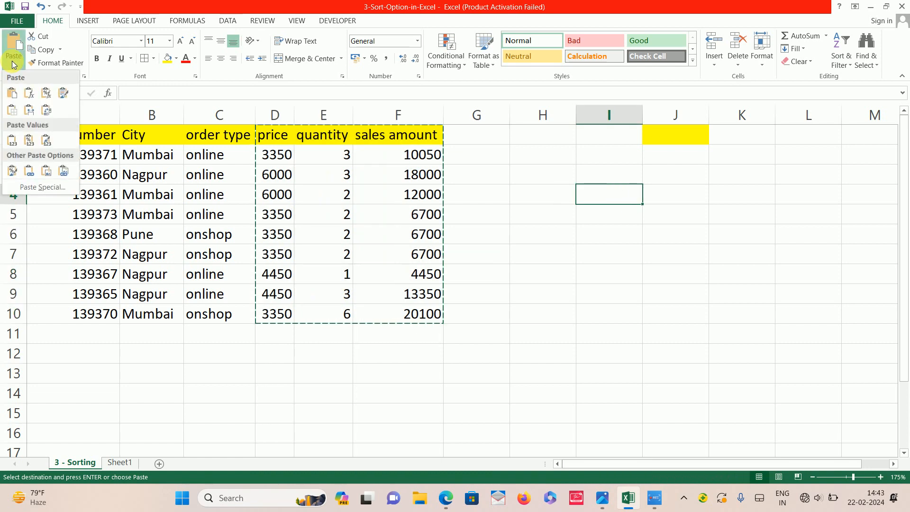
pyautogui.click(10, 113)
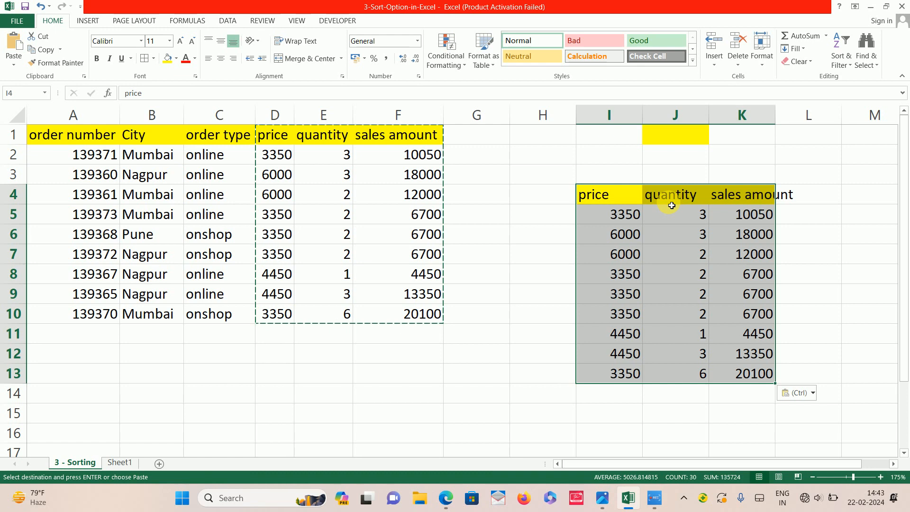
pyautogui.click(16, 58)
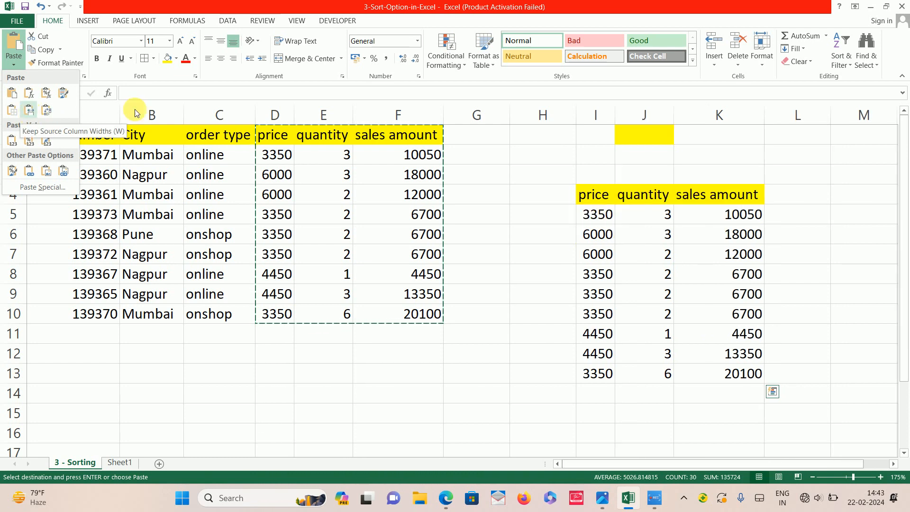
pyautogui.click(29, 116)
# Delete the entire columns I to L, including the pasted block.
pyautogui.click(594, 160)
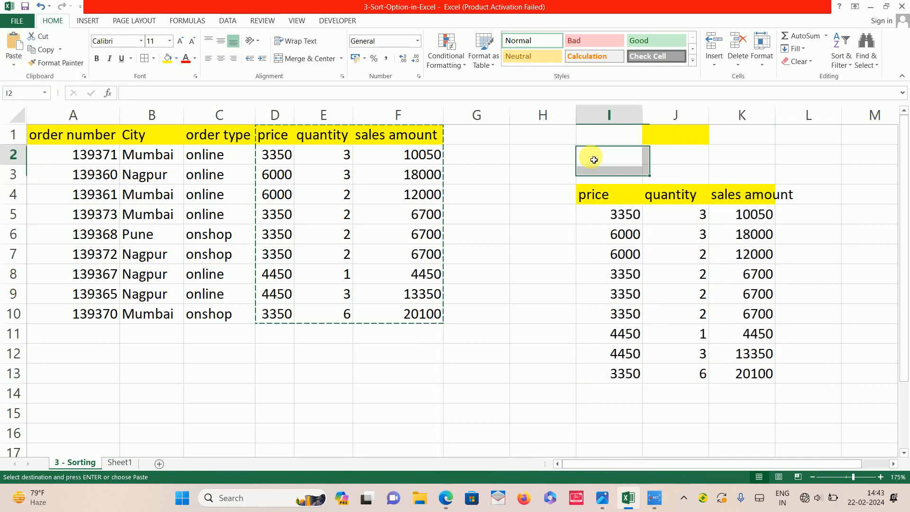
pyautogui.hotkey('shift', 'Right')
pyautogui.hotkey('shift', 'Right')
pyautogui.hotkey('shift', 'Right')
pyautogui.press('Escape')
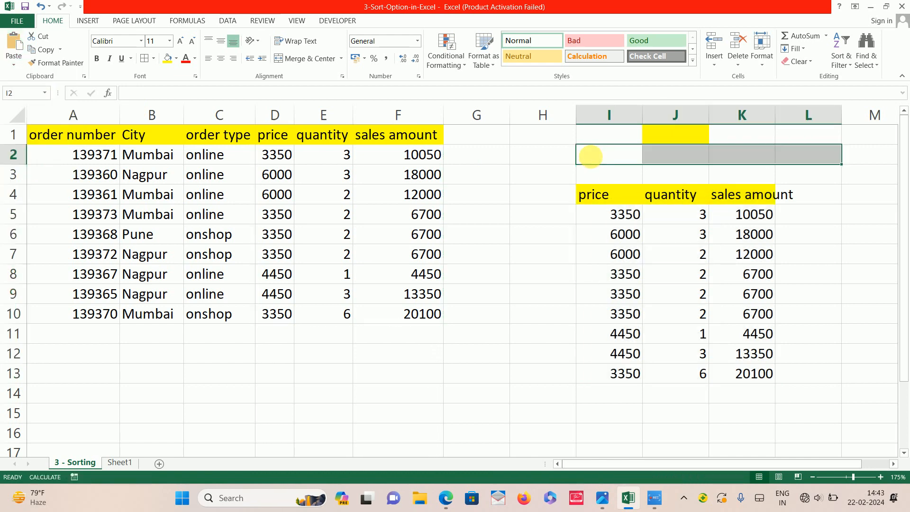
pyautogui.hotkey('ctrl', '-')
pyautogui.press('c')
pyautogui.press('Tab')
pyautogui.press('Return')
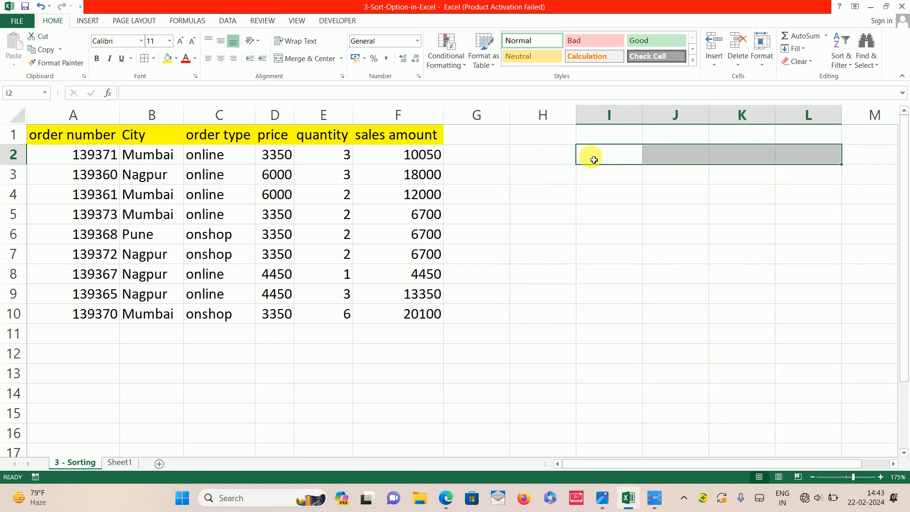
# Widen the order number column slightly and the City column to nearly three times its width.
pyautogui.press('Left')
pyautogui.press('Left')
pyautogui.press('Left')
pyautogui.press('Left')
pyautogui.press('Left')
pyautogui.press('Left')
pyautogui.press('Left')
pyautogui.press('Left')
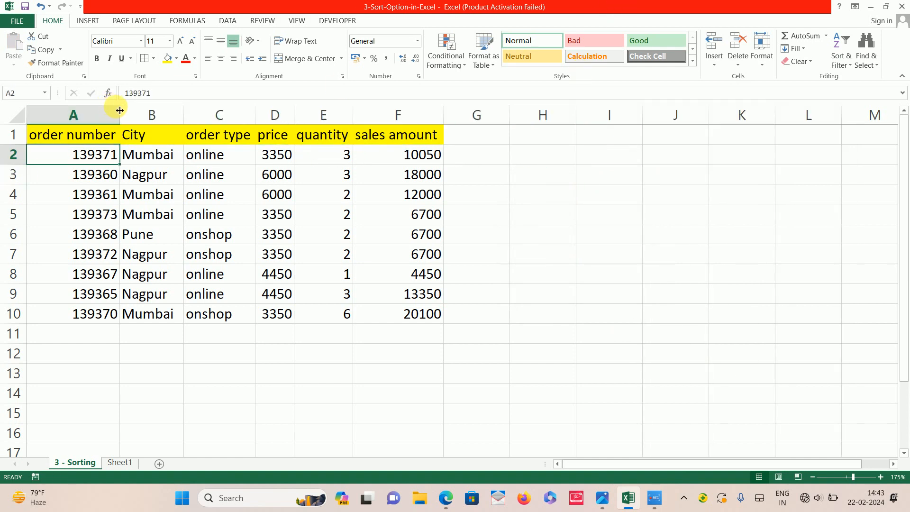
pyautogui.moveTo(122, 115); pyautogui.dragTo(138, 114)
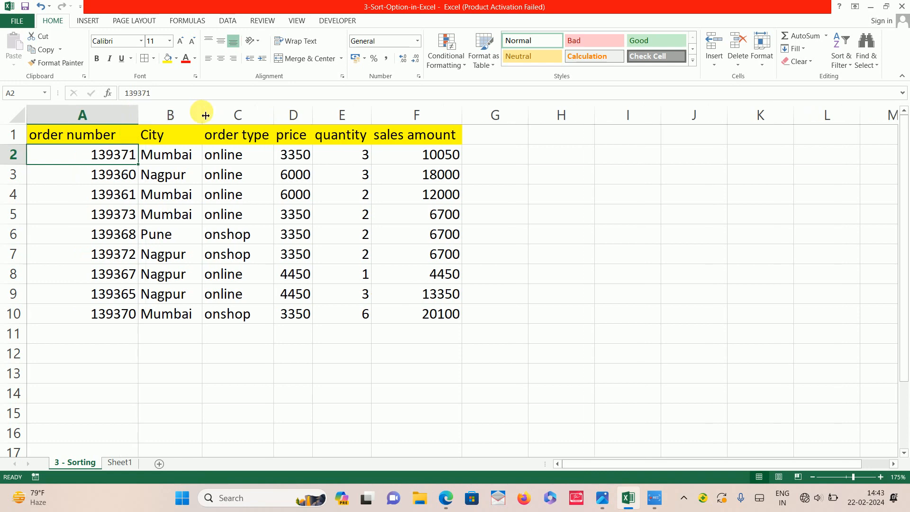
pyautogui.moveTo(202, 114); pyautogui.dragTo(314, 110)
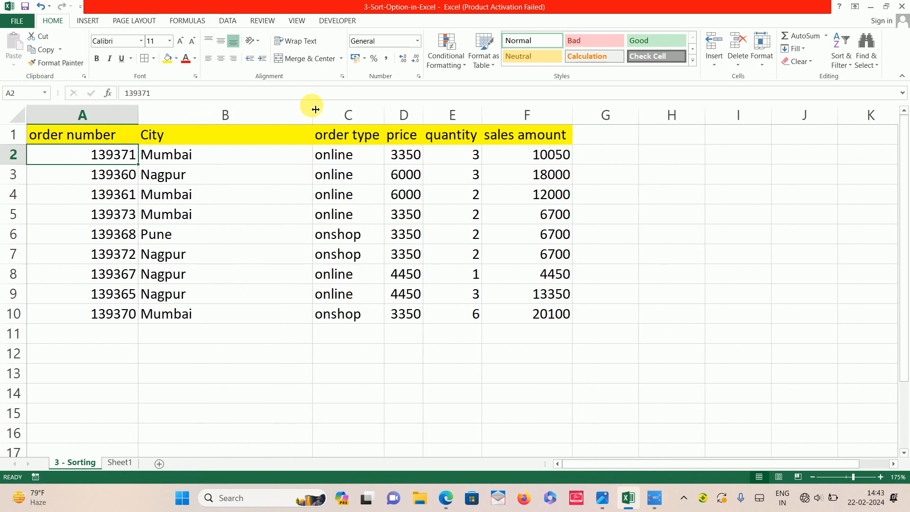
# Copy the whole order table A1:F10 and paste it at G12 with the Keep Source Column Widths option.
pyautogui.click(79, 139)
pyautogui.hotkey('ctrl', 'shift', 'Down')
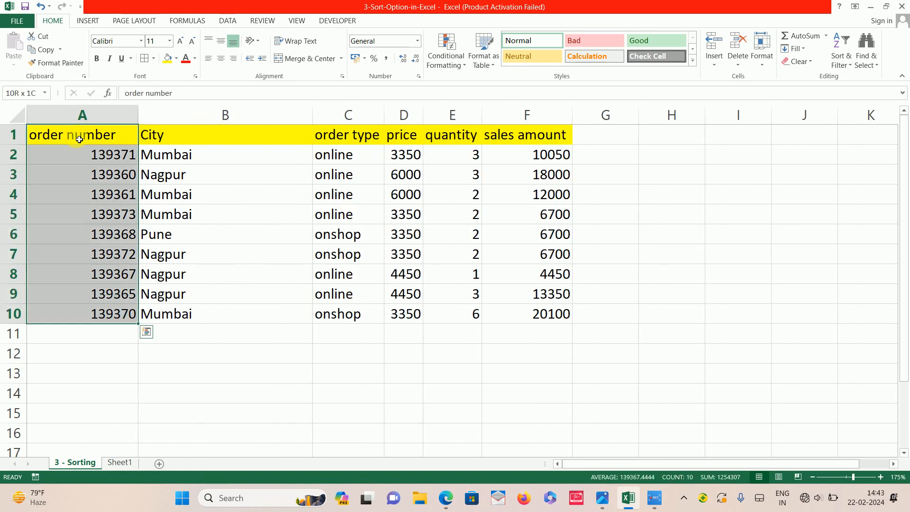
pyautogui.hotkey('ctrl', 'shift', 'Right')
pyautogui.hotkey('ctrl', 'c')
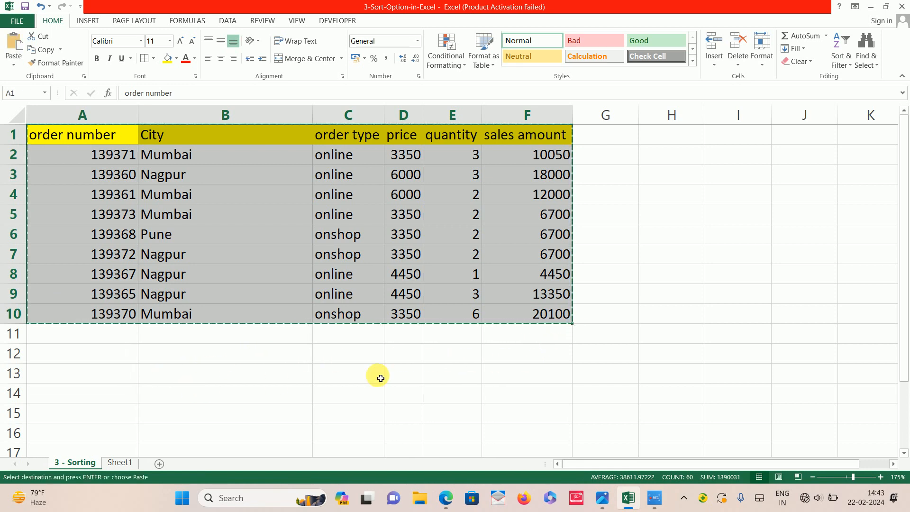
pyautogui.click(636, 353)
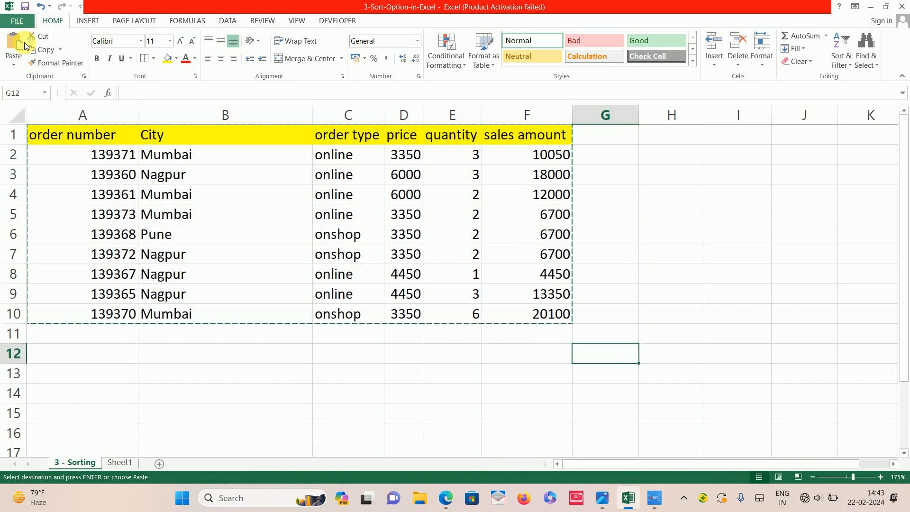
pyautogui.click(14, 62)
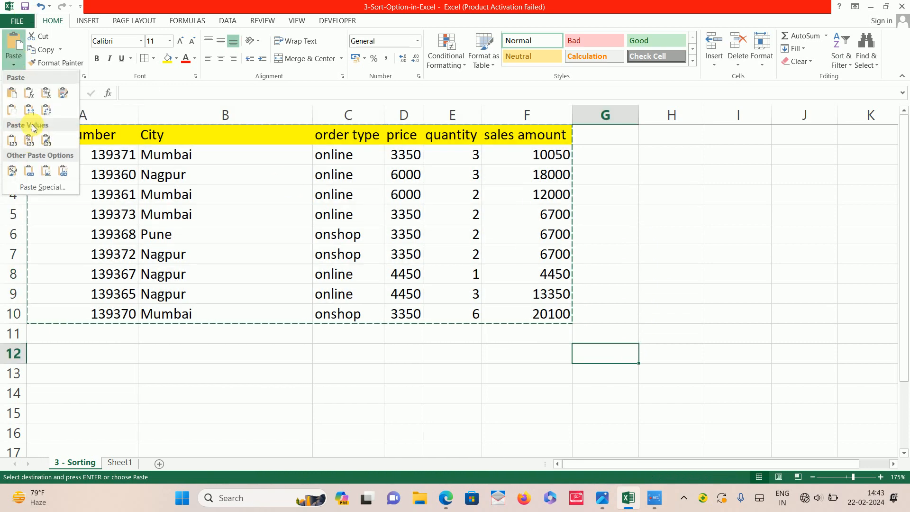
pyautogui.click(29, 110)
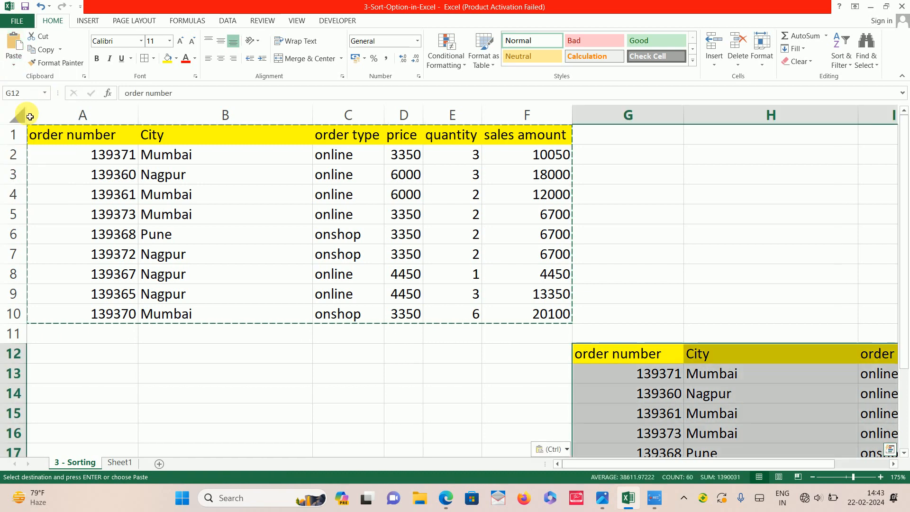
# Undo the paste of the order table at G12 and return to the start of the table.
pyautogui.click(17, 61)
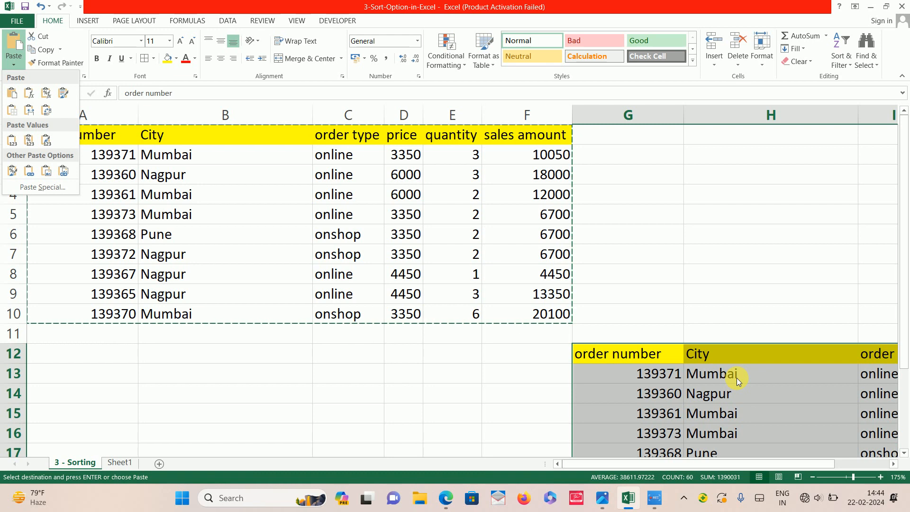
pyautogui.click(795, 252)
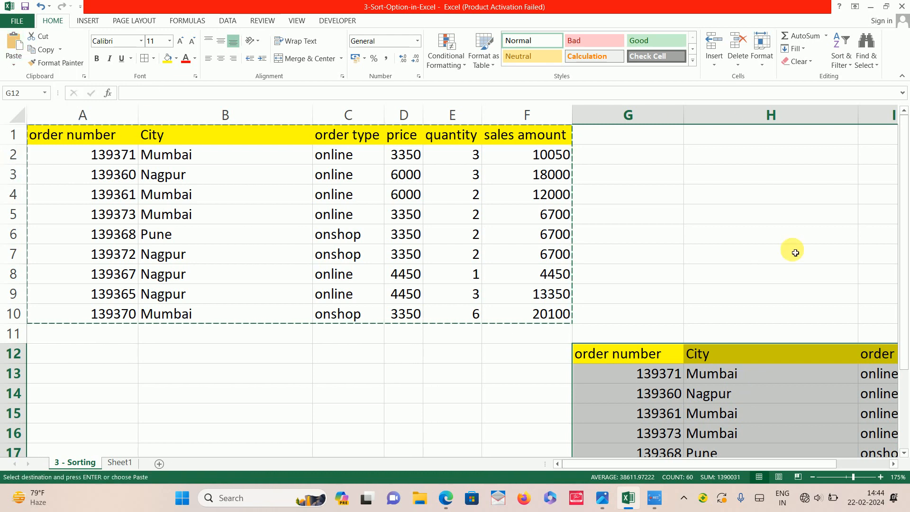
pyautogui.hotkey('ctrl', 'z')
pyautogui.press('Home')
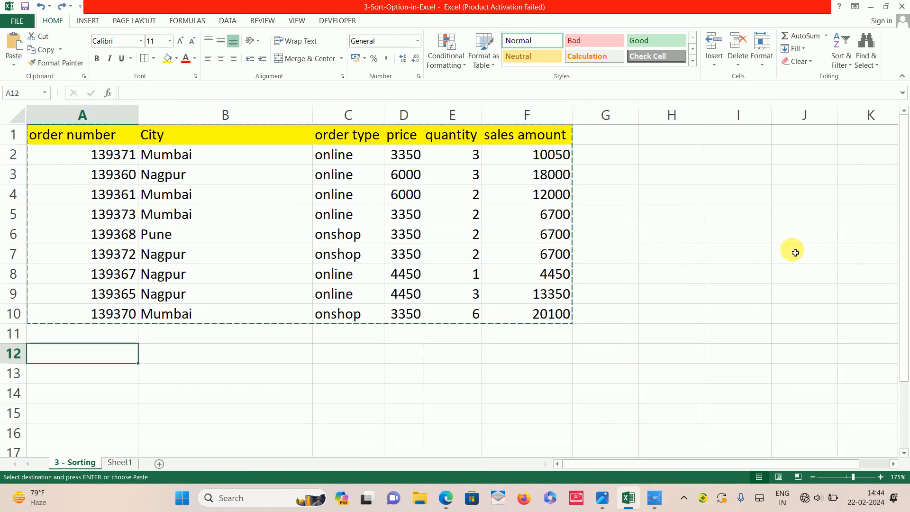
pyautogui.hotkey('ctrl', 'Up')
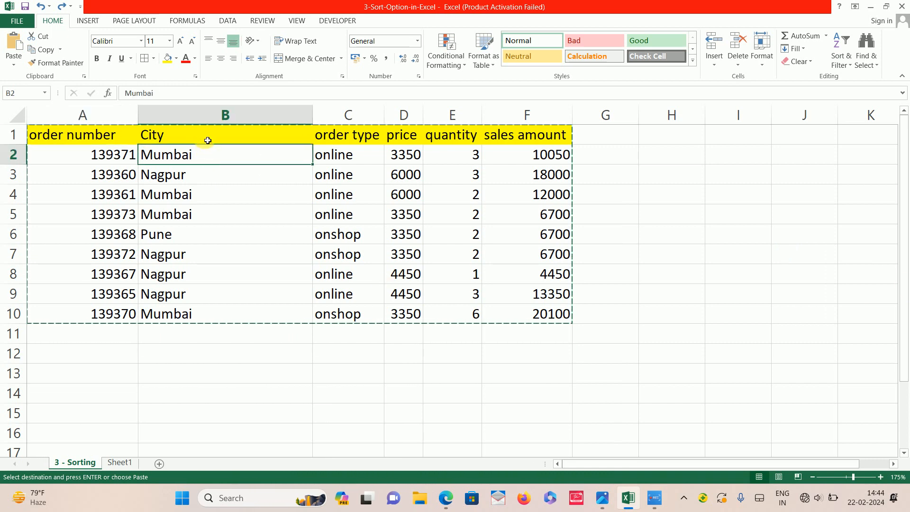
# Copy the header cells B1:F1, from City to sales amount.
pyautogui.click(208, 140)
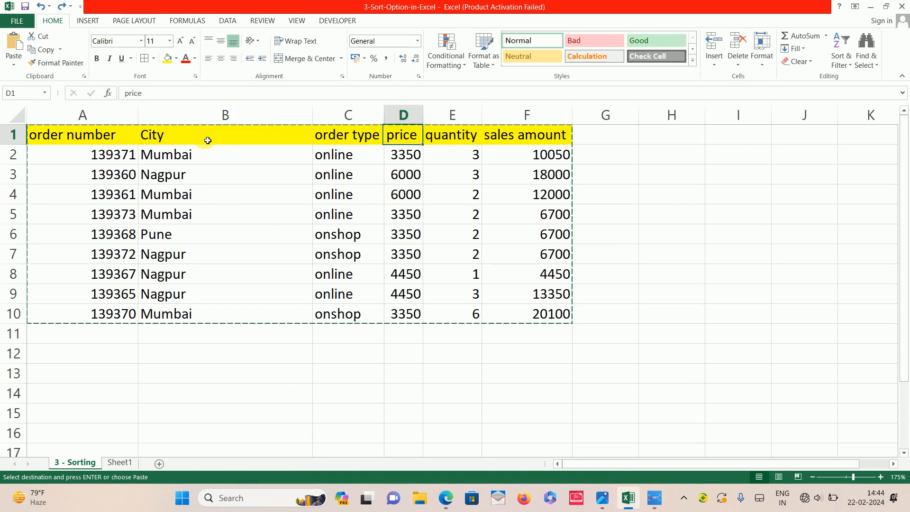
pyautogui.press('Right')
pyautogui.press('Right')
pyautogui.press('Right')
pyautogui.press('Left')
pyautogui.press('Left')
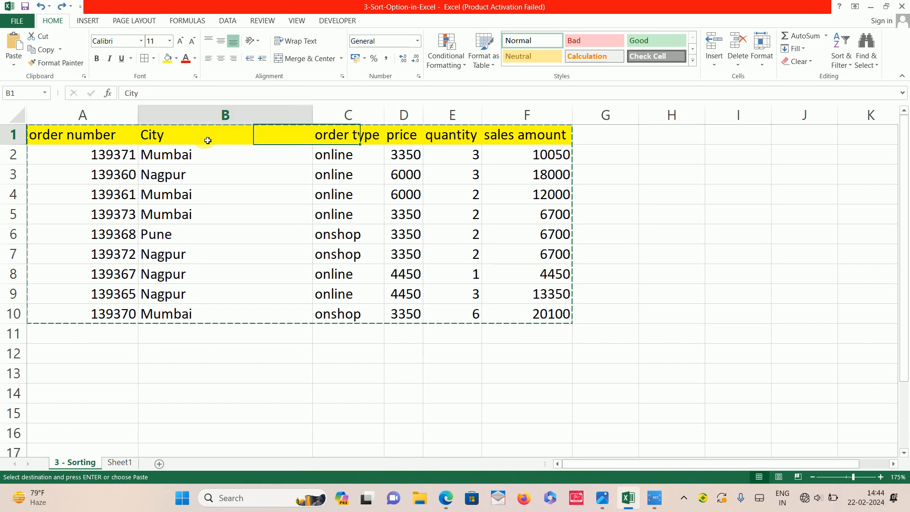
pyautogui.hotkey('shift', 'Right')
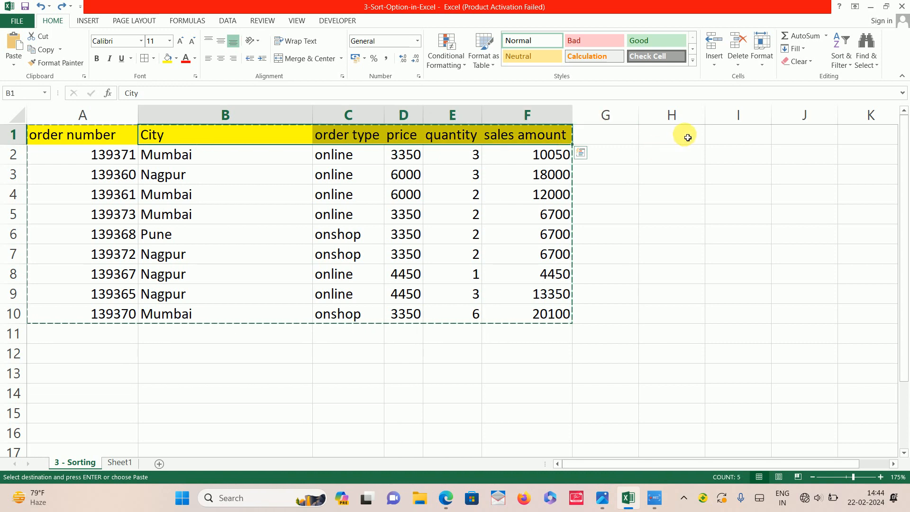
pyautogui.click(688, 137)
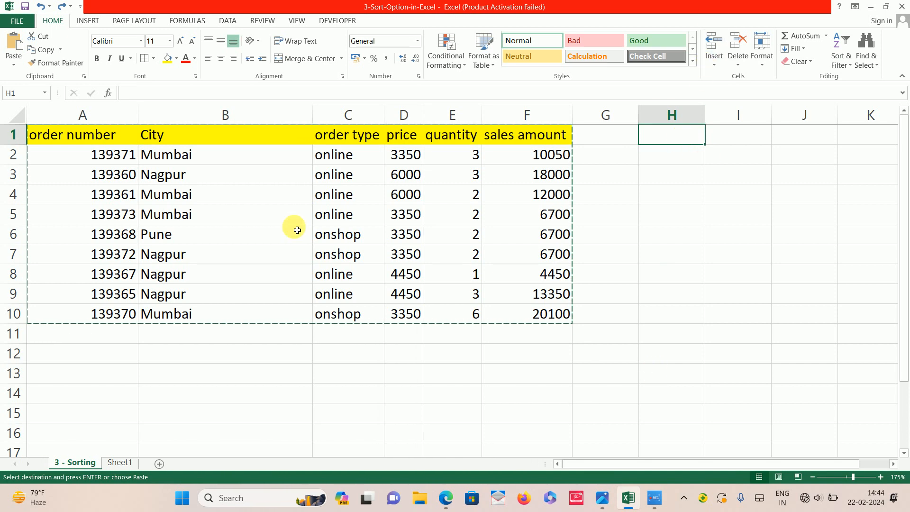
pyautogui.moveTo(222, 143); pyautogui.dragTo(218, 141)
pyautogui.hotkey('ctrl', 'c')
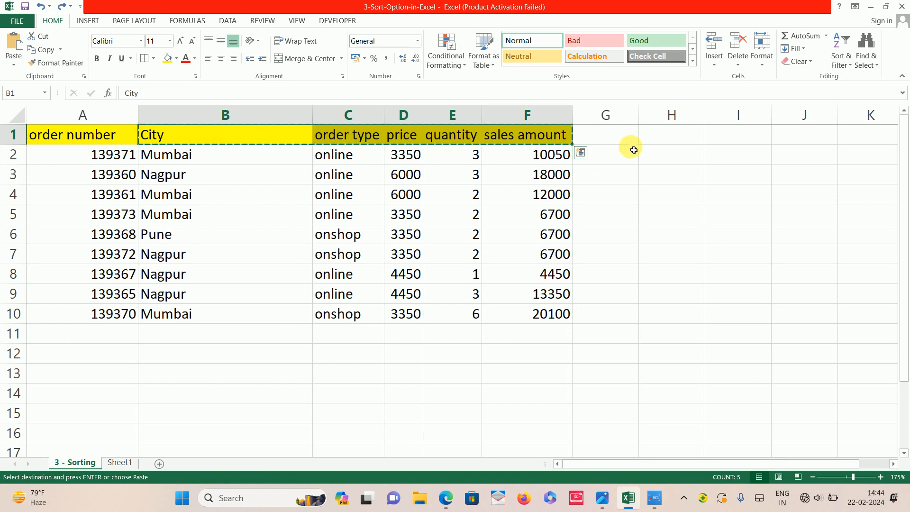
# Paste the copied headers at H2 with the Transpose option.
pyautogui.click(693, 152)
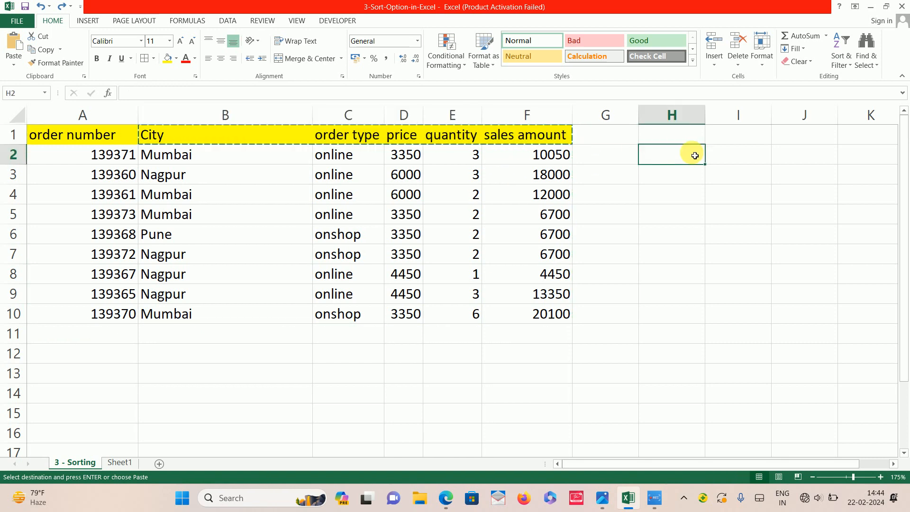
pyautogui.click(14, 61)
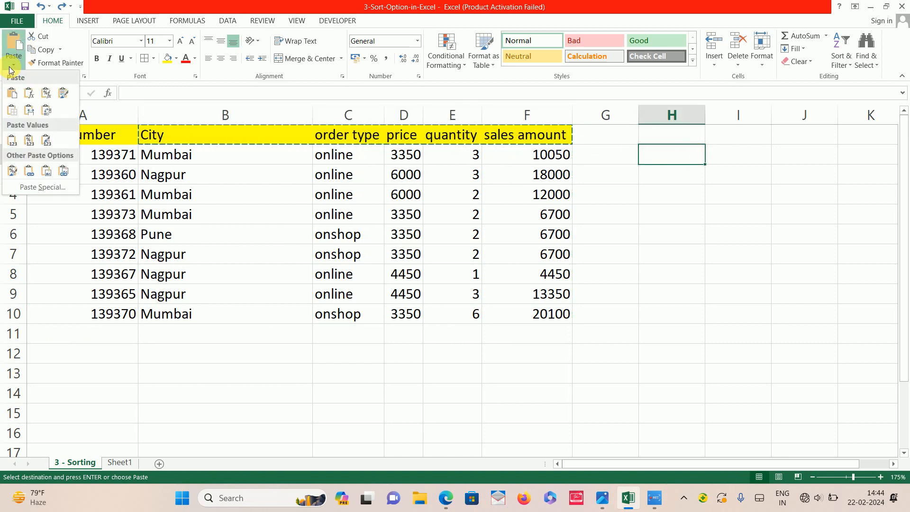
pyautogui.click(46, 111)
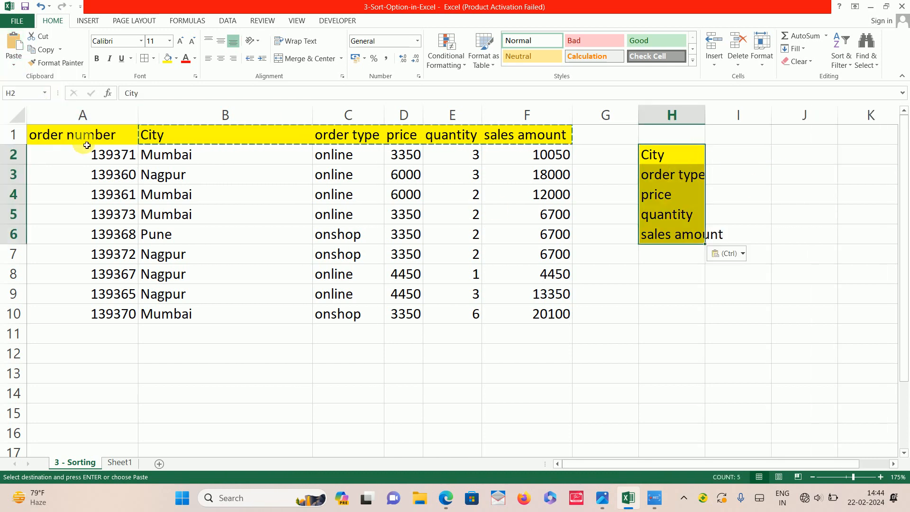
pyautogui.click(166, 170)
pyautogui.press('Up')
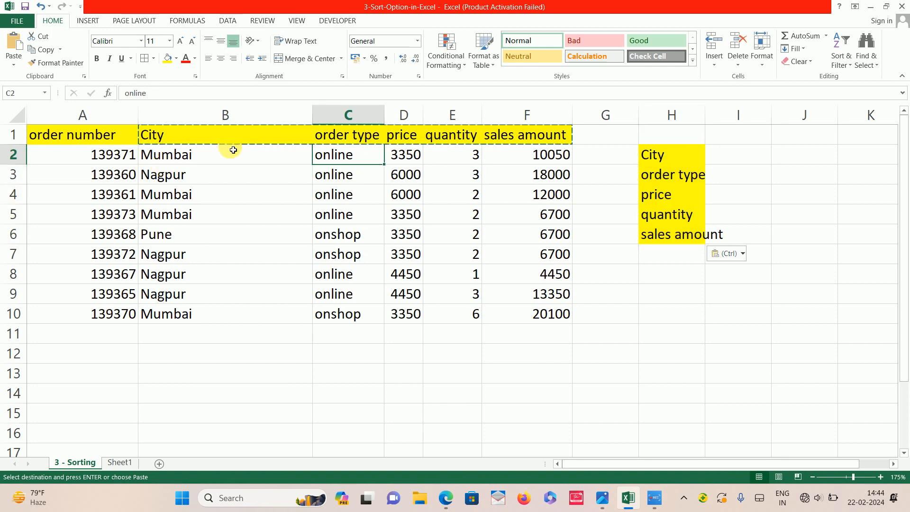
pyautogui.click(167, 145)
pyautogui.press('Right')
pyautogui.press('Right')
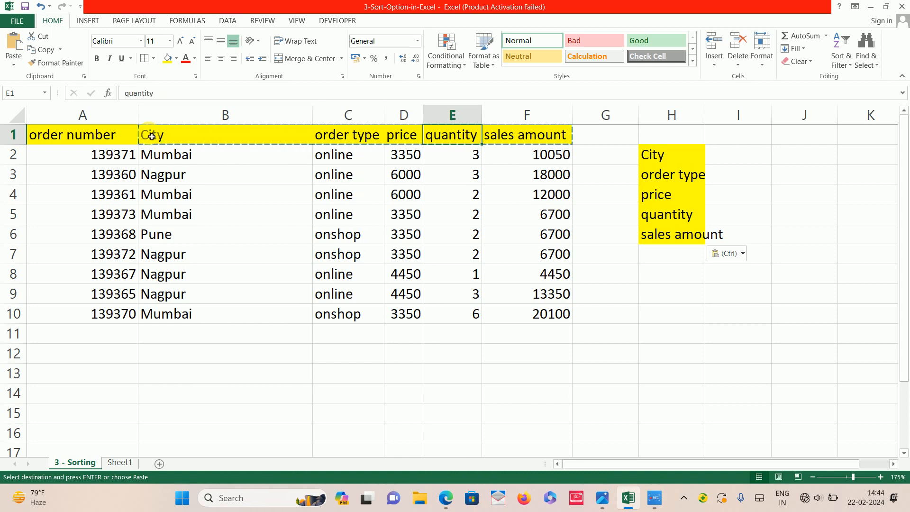
pyautogui.click(13, 62)
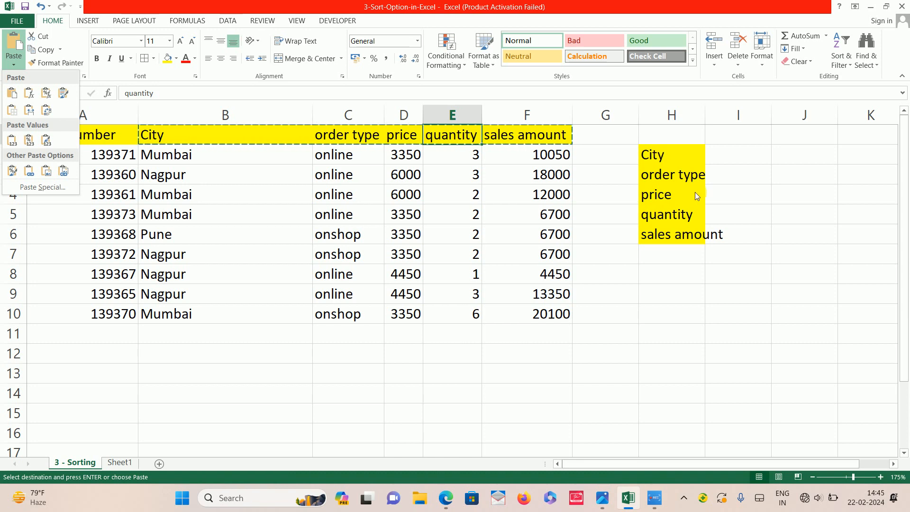
pyautogui.click(739, 269)
# Undo the transposed paste of the headers in H2:H6.
pyautogui.press('Escape')
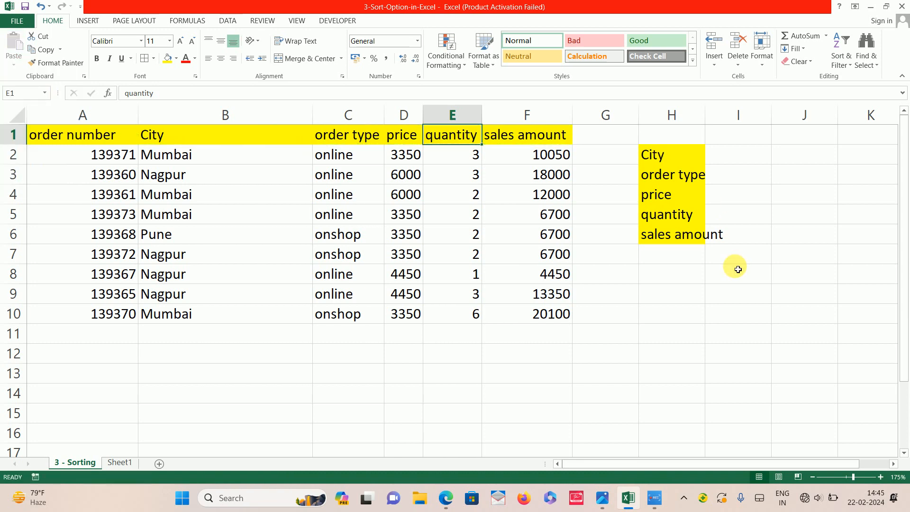
pyautogui.hotkey('ctrl', 'z')
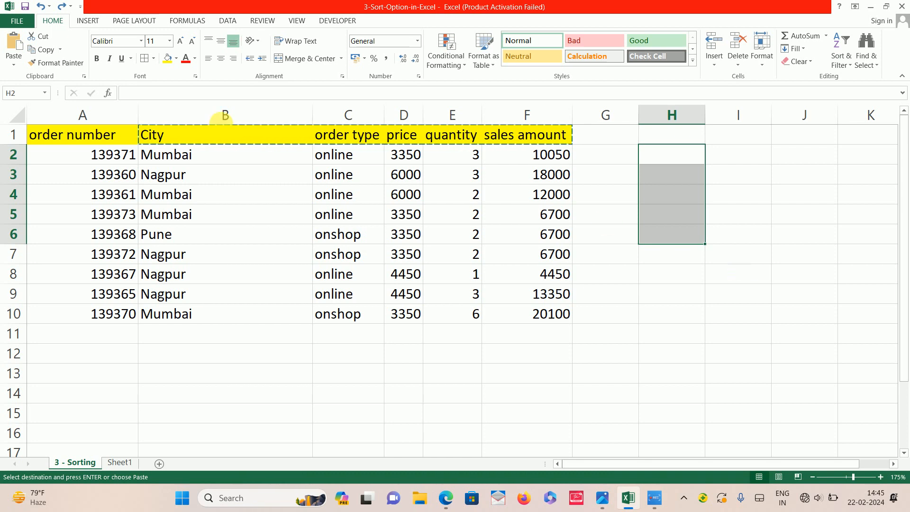
pyautogui.click(328, 174)
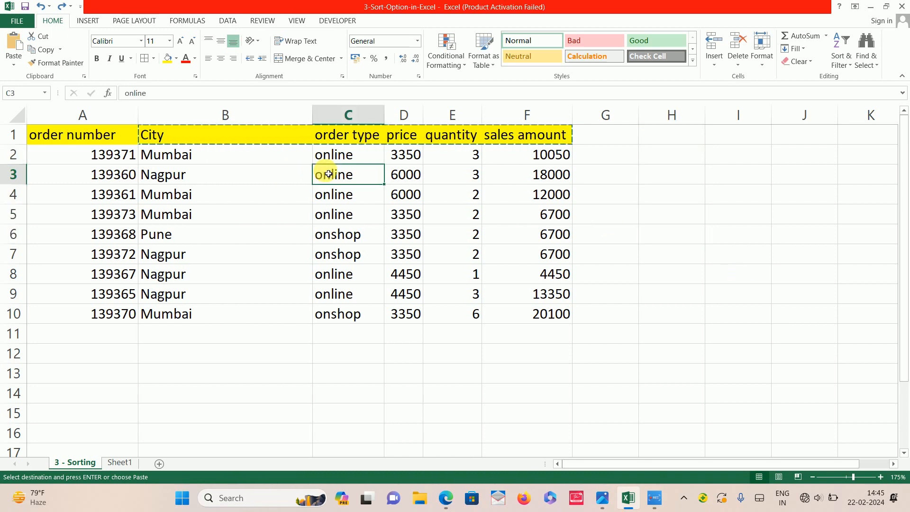
pyautogui.click(14, 64)
pyautogui.press('Escape')
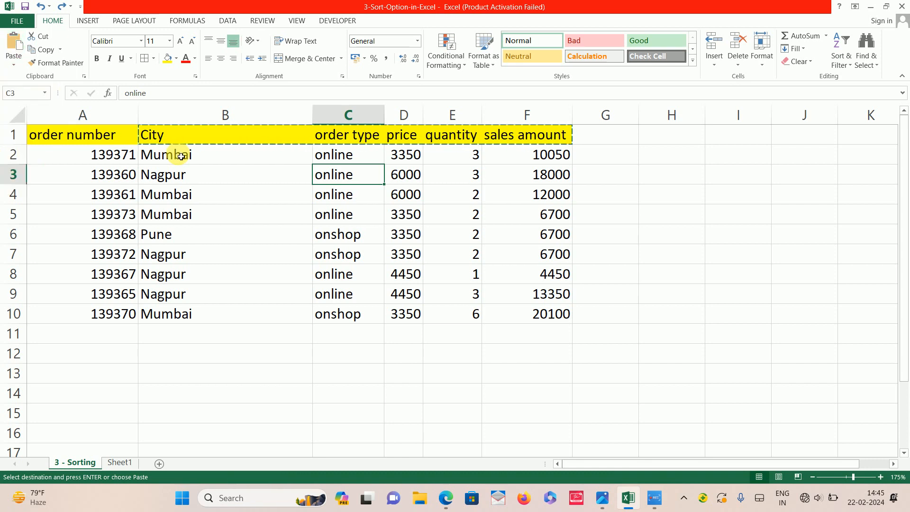
# Center the price, quantity and sales amount cells D1:F10 and apply borders to all of them.
pyautogui.click(406, 141)
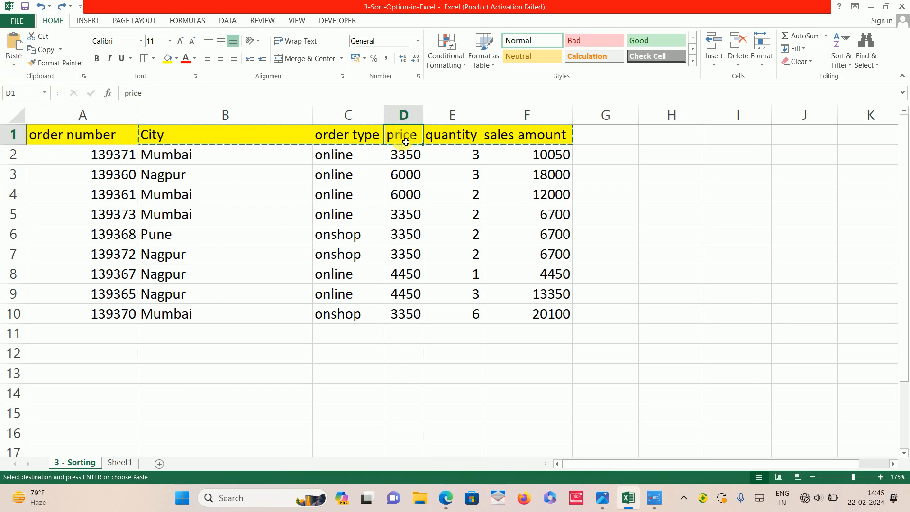
pyautogui.press('Escape')
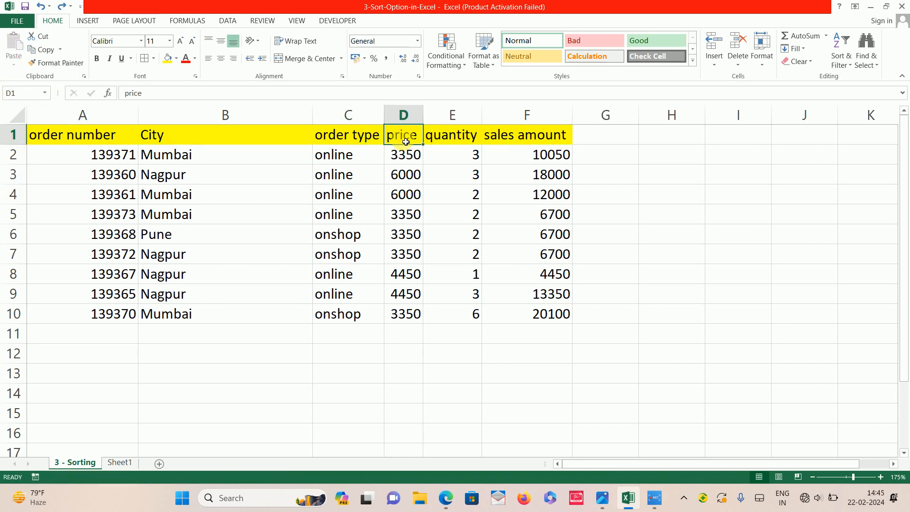
pyautogui.hotkey('shift', 'Right')
pyautogui.hotkey('shift', 'Right')
pyautogui.hotkey('ctrl', 'shift', 'Down')
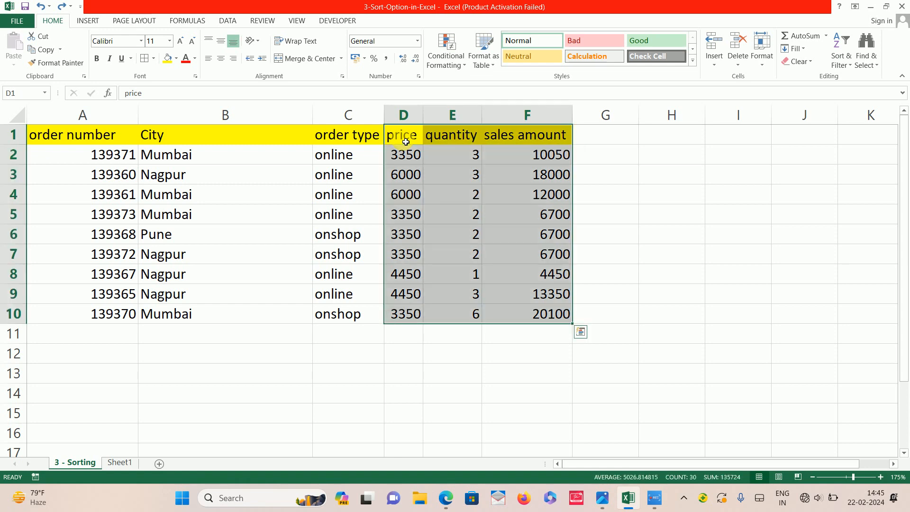
pyautogui.hotkey('ctrl', 'c')
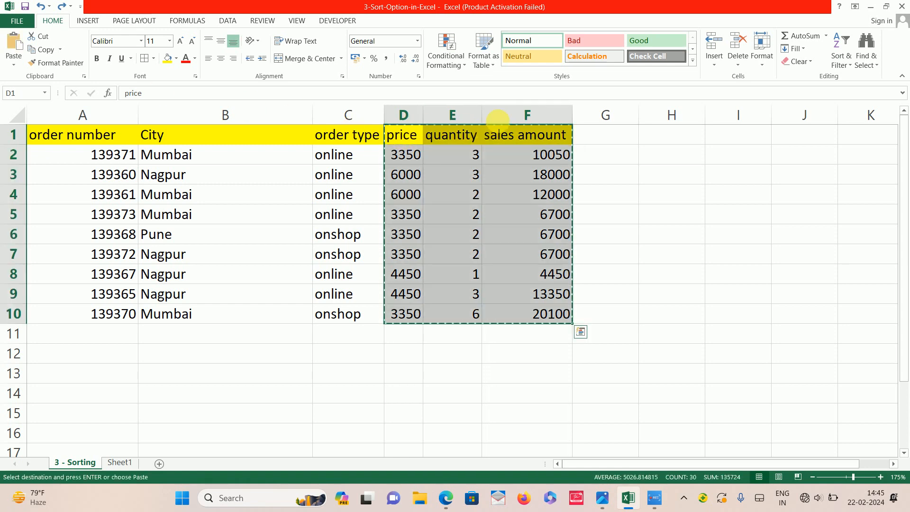
pyautogui.click(221, 60)
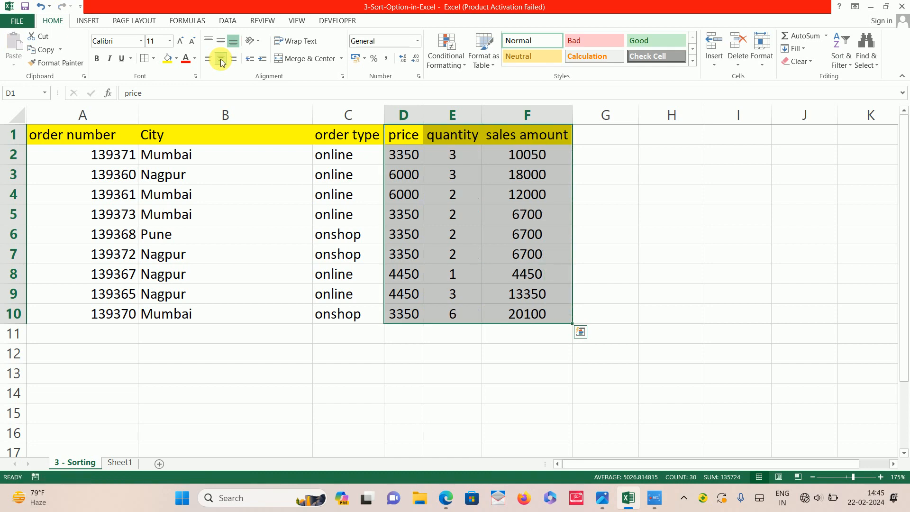
pyautogui.click(145, 58)
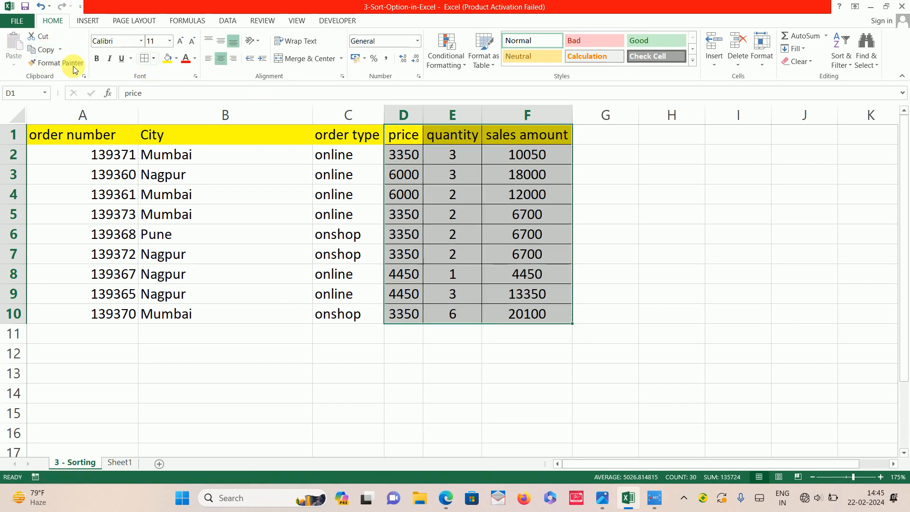
# Copy the bordered range D1:F10 and paste it at H7 as a picture.
pyautogui.hotkey('ctrl', 'c')
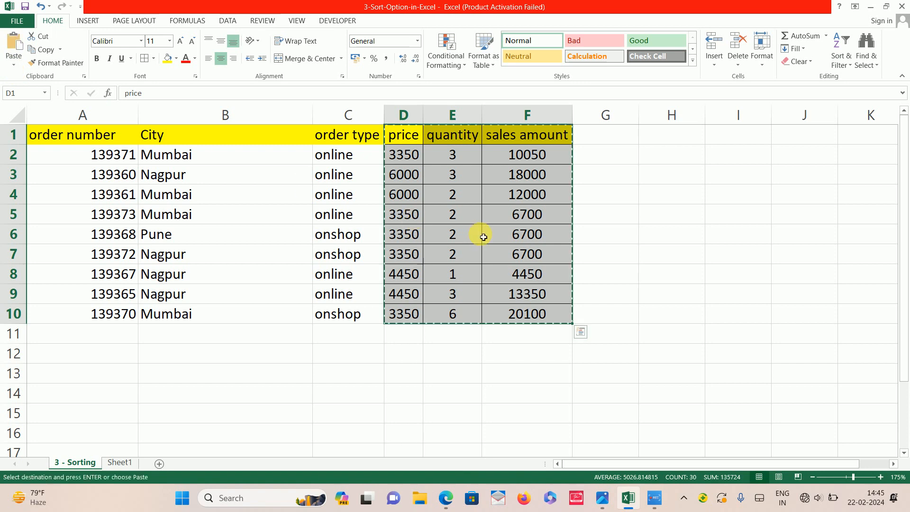
pyautogui.click(13, 50)
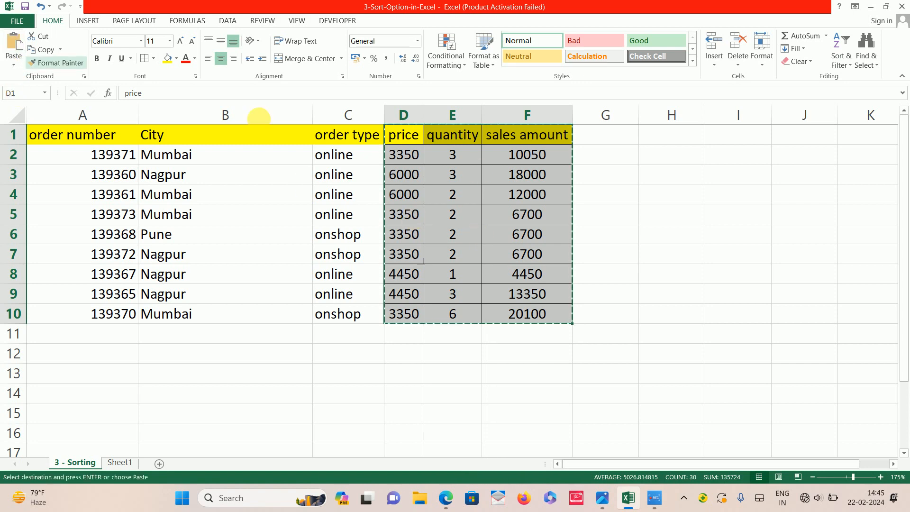
pyautogui.click(690, 254)
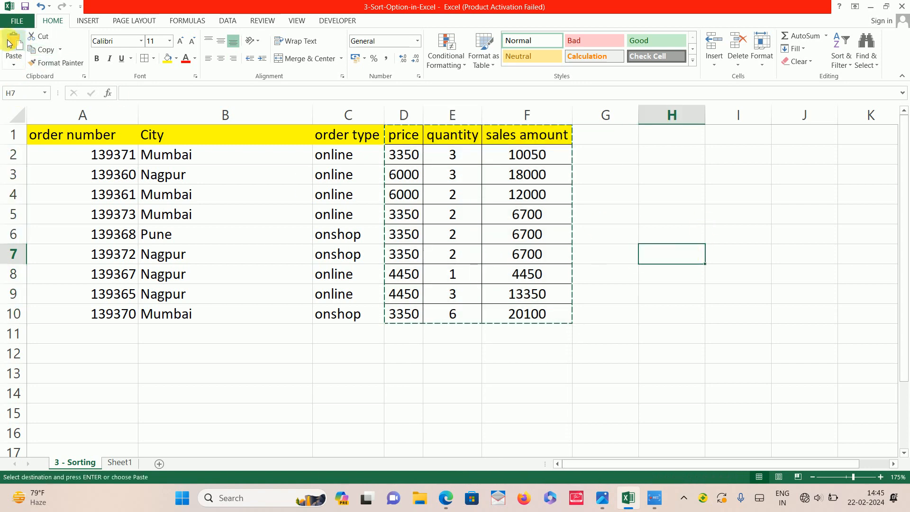
pyautogui.click(11, 62)
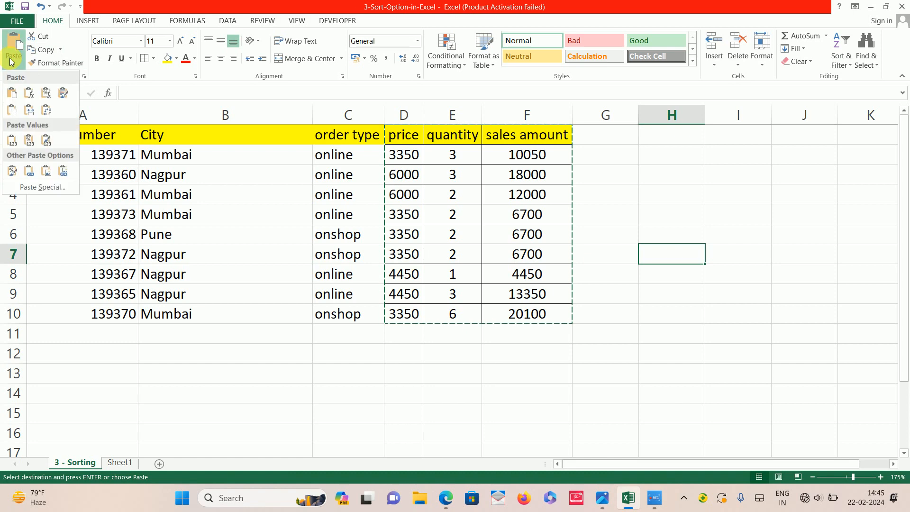
pyautogui.click(46, 171)
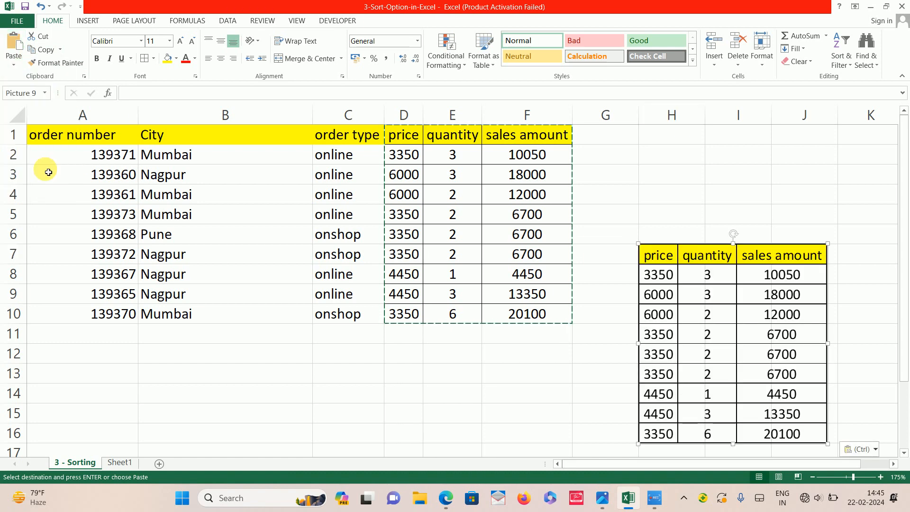
# Move the pasted picture up level with the order table and delete it.
pyautogui.moveTo(716, 366); pyautogui.dragTo(742, 250)
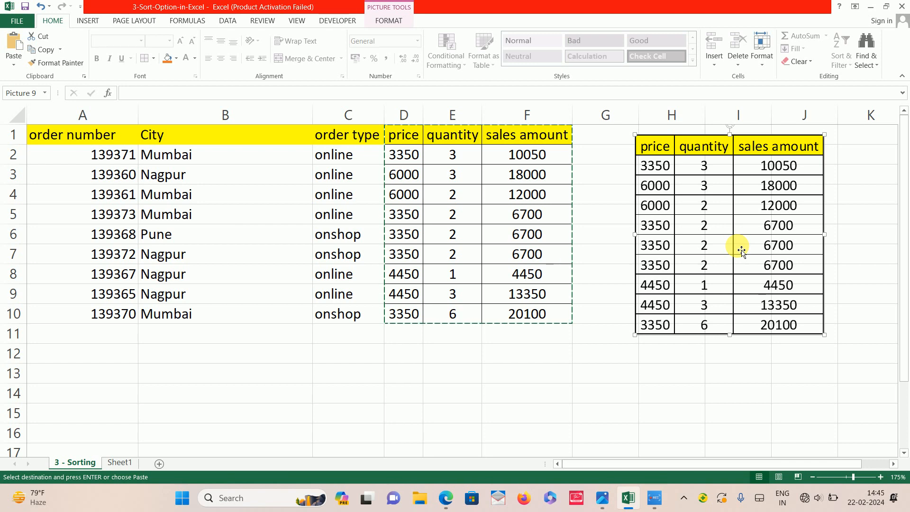
pyautogui.press('Delete')
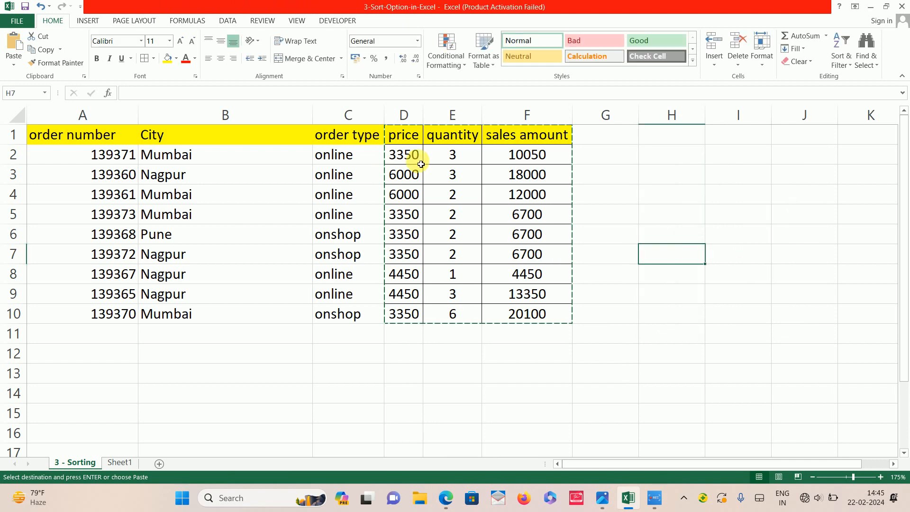
pyautogui.press('Escape')
# Copy the price, quantity and sales amount range D1:F10 and paste it at H7 with the No Borders option.
pyautogui.click(417, 148)
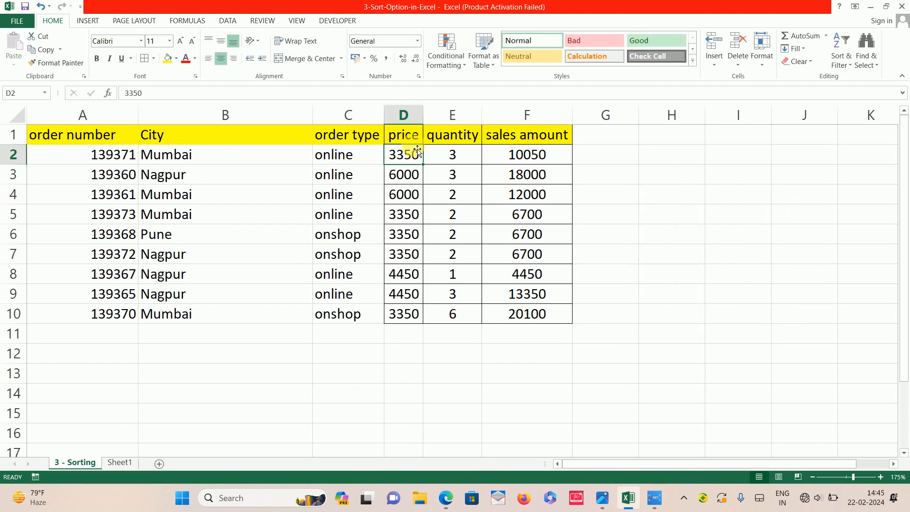
pyautogui.hotkey('ctrl', 'shift', 'Right')
pyautogui.hotkey('ctrl', 'shift', 'Down')
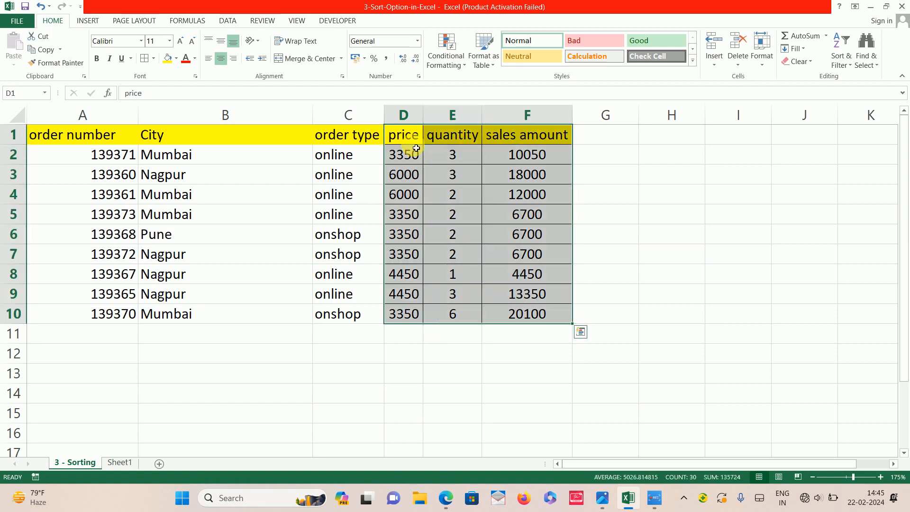
pyautogui.hotkey('ctrl', 'c')
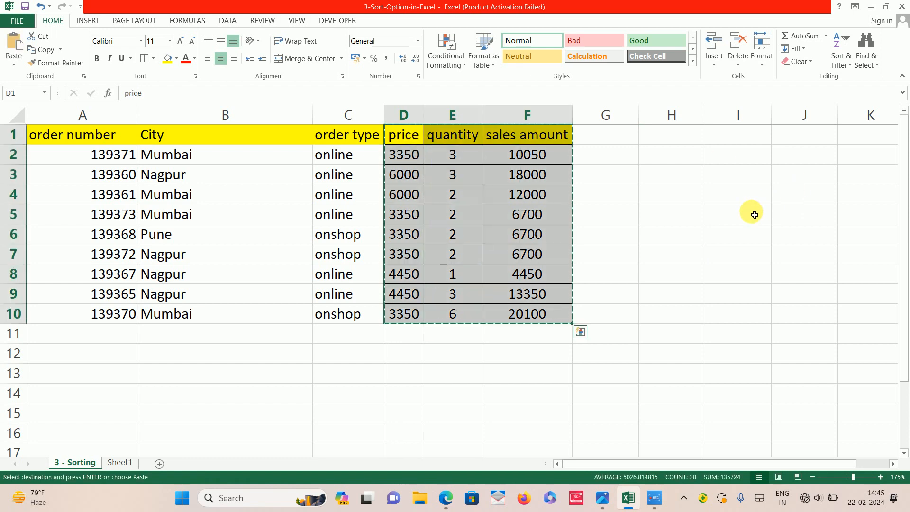
pyautogui.click(671, 262)
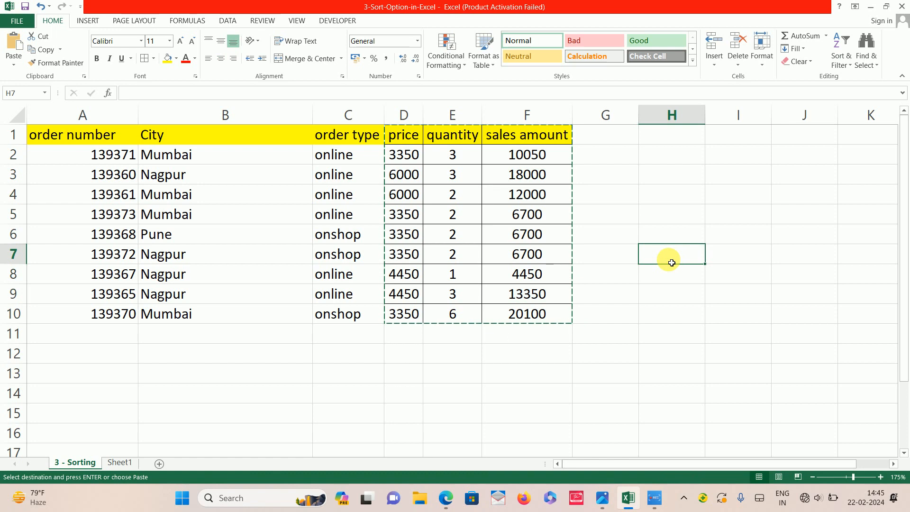
pyautogui.click(14, 61)
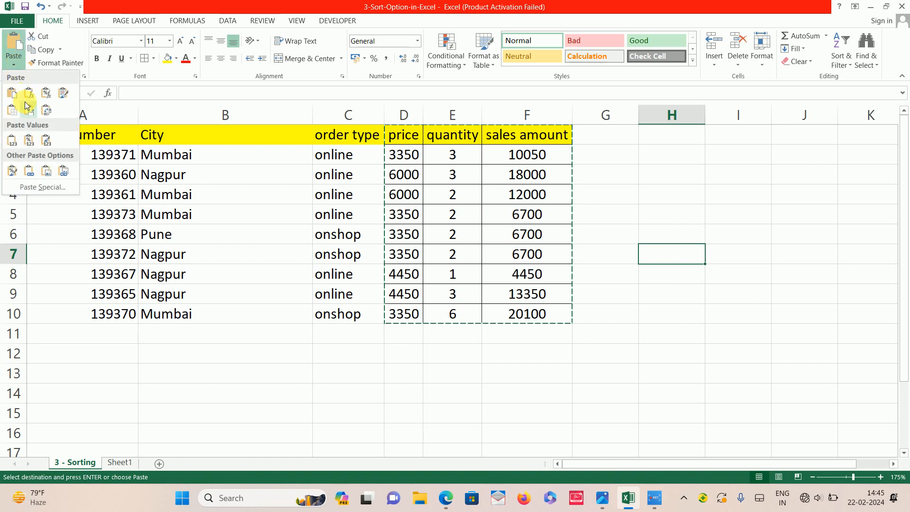
pyautogui.click(13, 111)
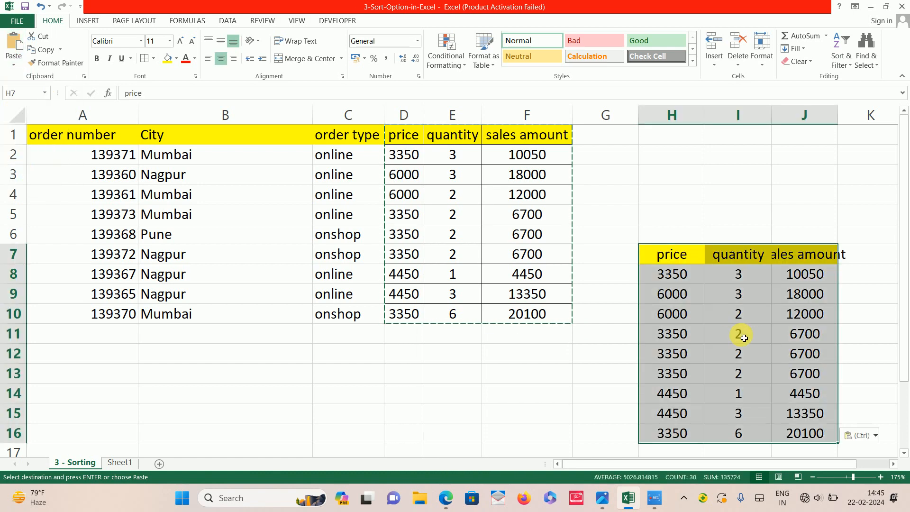
pyautogui.click(742, 295)
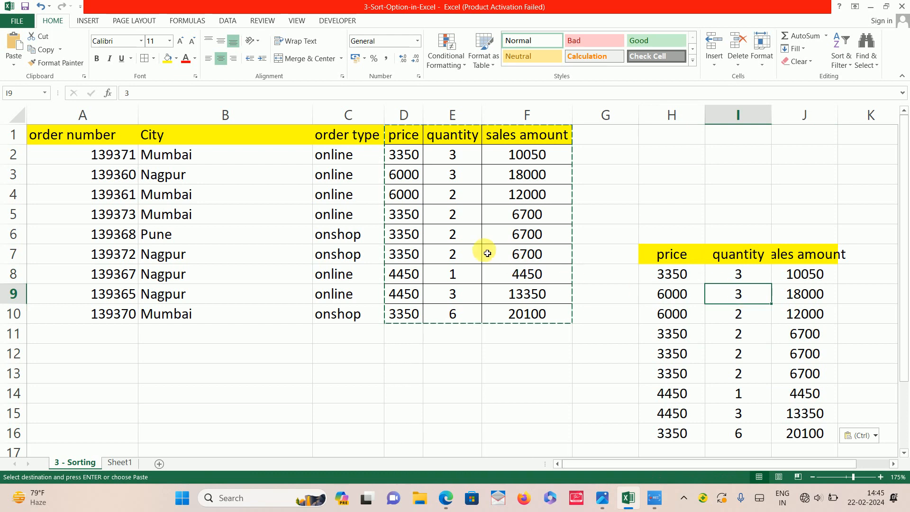
pyautogui.press('Escape')
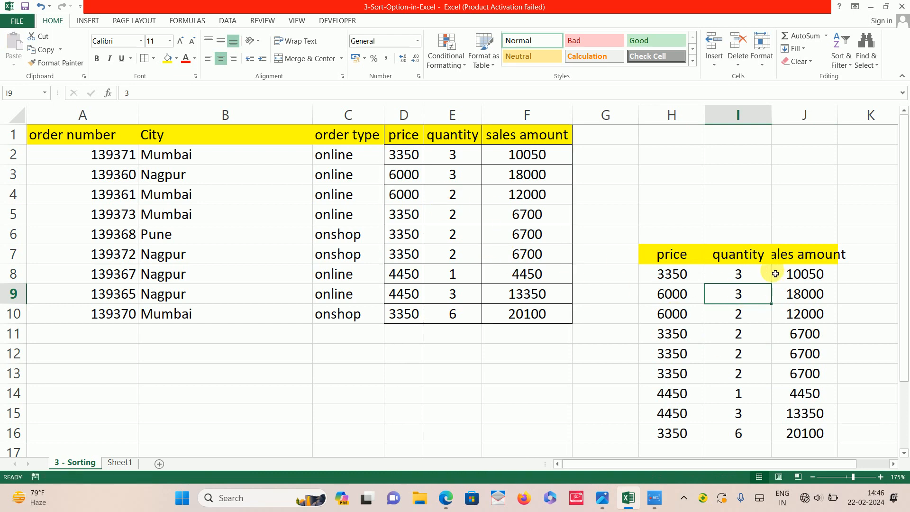
# Clear the contents of the pasted range H7:J16 and return to cell A1.
pyautogui.click(675, 263)
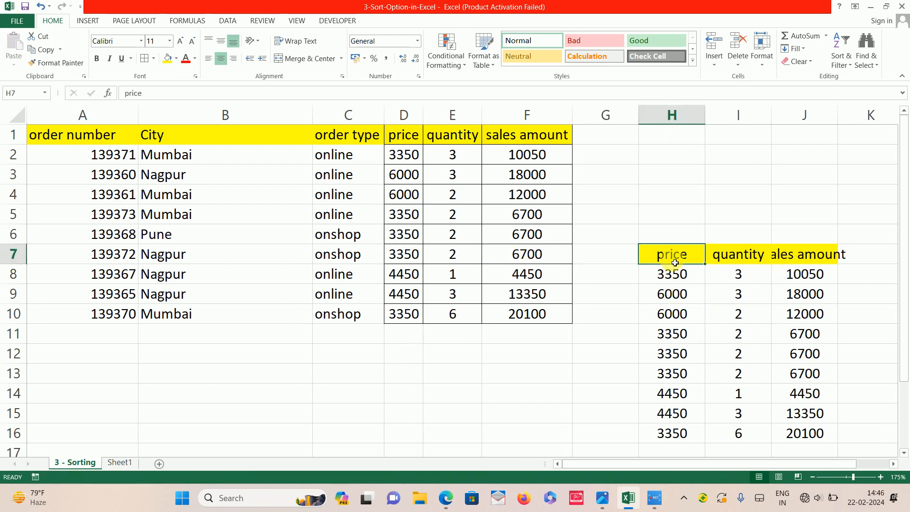
pyautogui.hotkey('ctrl', 'shift', 'Down')
pyautogui.hotkey('ctrl', 'shift', 'Right')
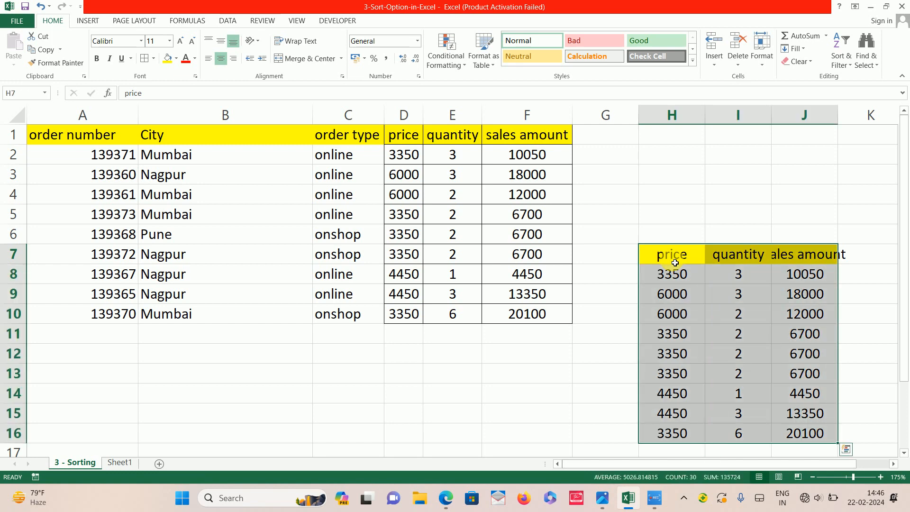
pyautogui.press('Delete')
pyautogui.press('Left')
pyautogui.press('Left')
pyautogui.hotkey('ctrl', 'Up')
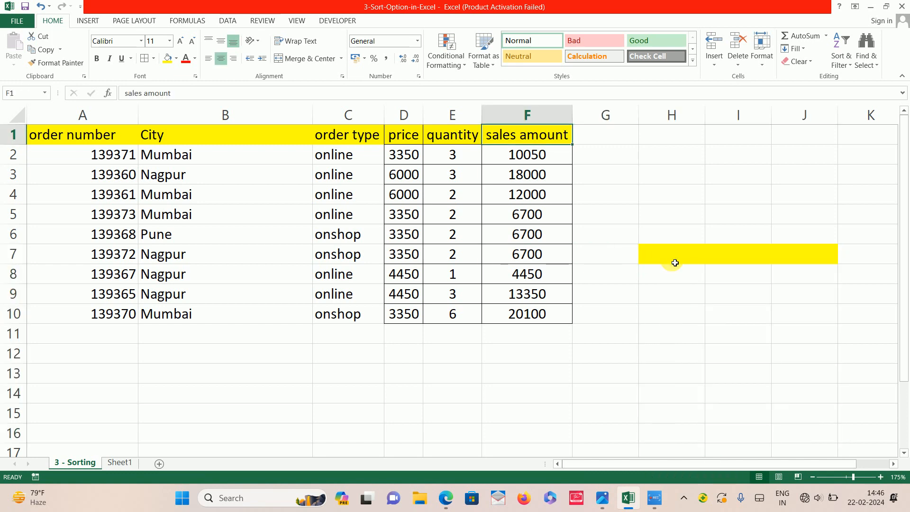
pyautogui.hotkey('ctrl', 'Left')
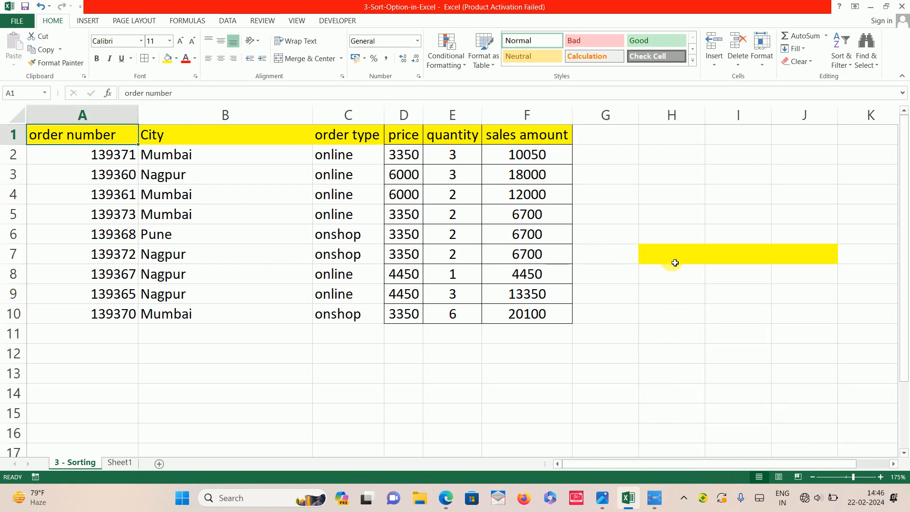
# Copy D1:F10 again and try the Values & Number Formatting paste option.
pyautogui.click(415, 141)
pyautogui.hotkey('ctrl', 'shift', 'Down')
pyautogui.hotkey('ctrl', 'shift', 'Right')
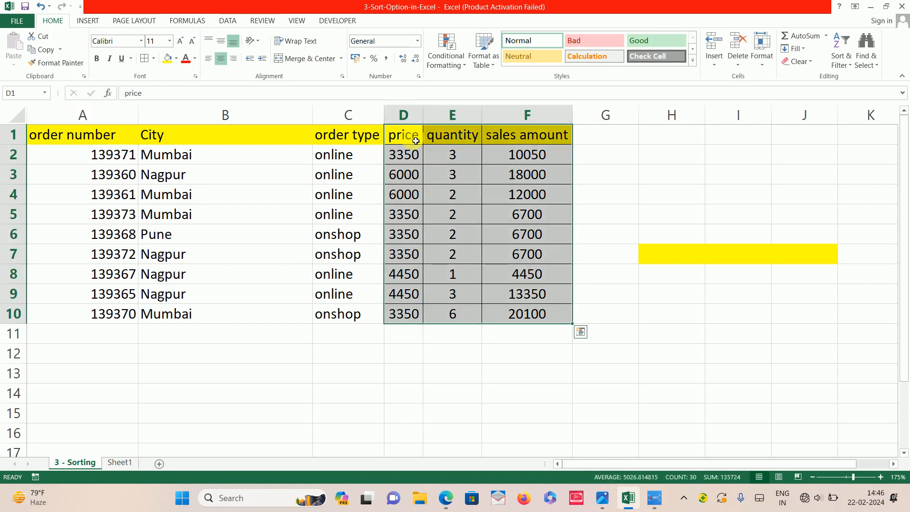
pyautogui.hotkey('ctrl', 'c')
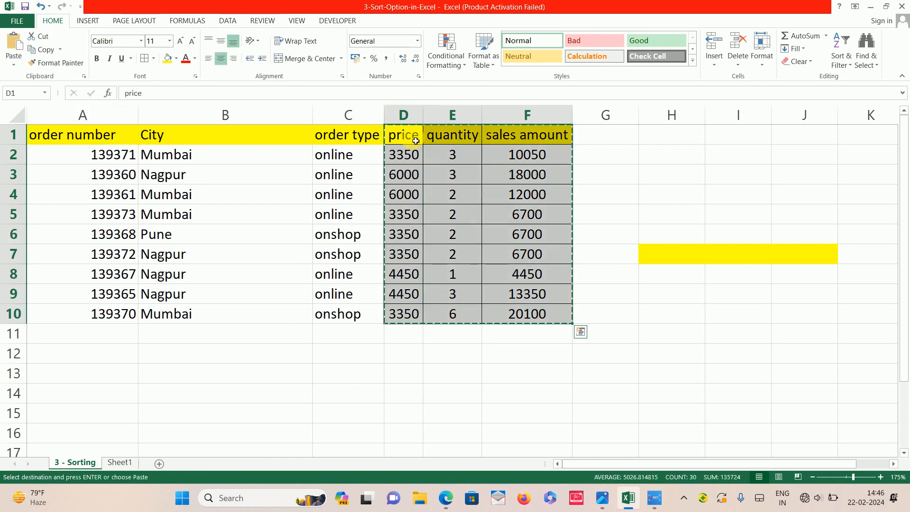
pyautogui.click(20, 60)
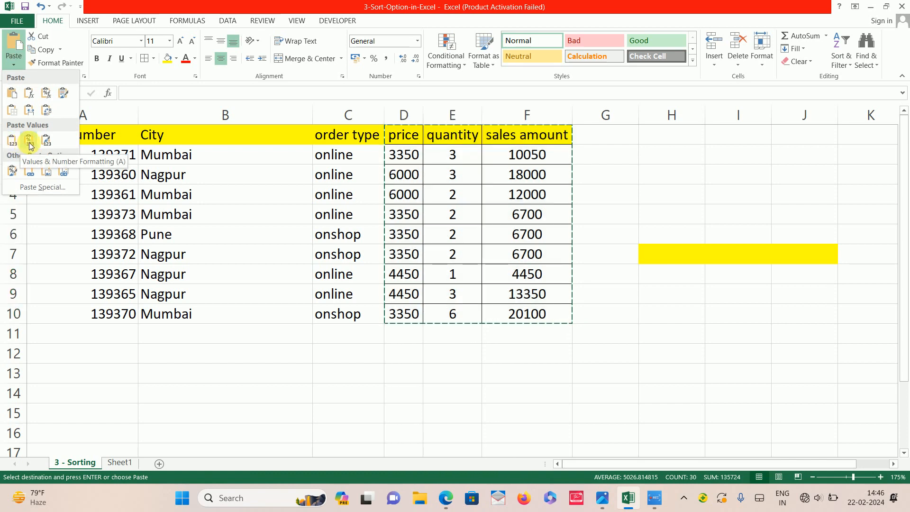
pyautogui.click(29, 142)
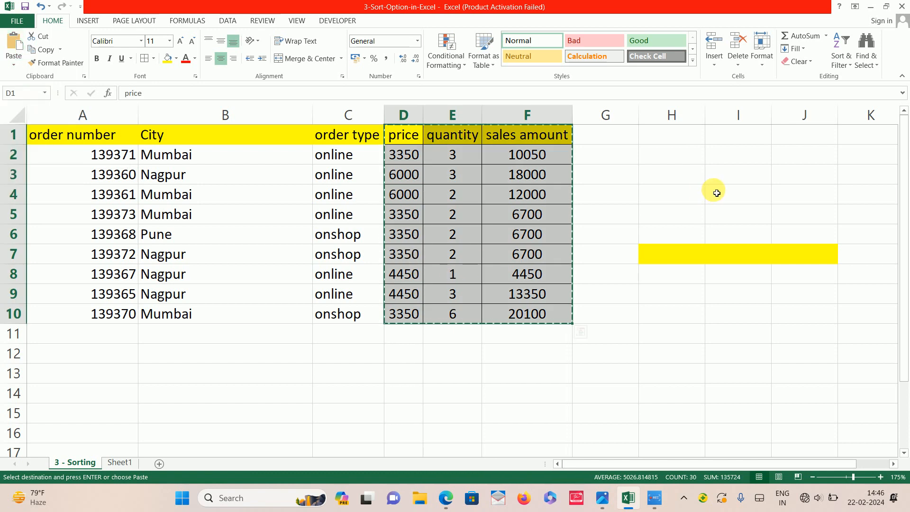
# Remove the leftover yellow cells H7:J7 by deleting their entire columns.
pyautogui.click(646, 251)
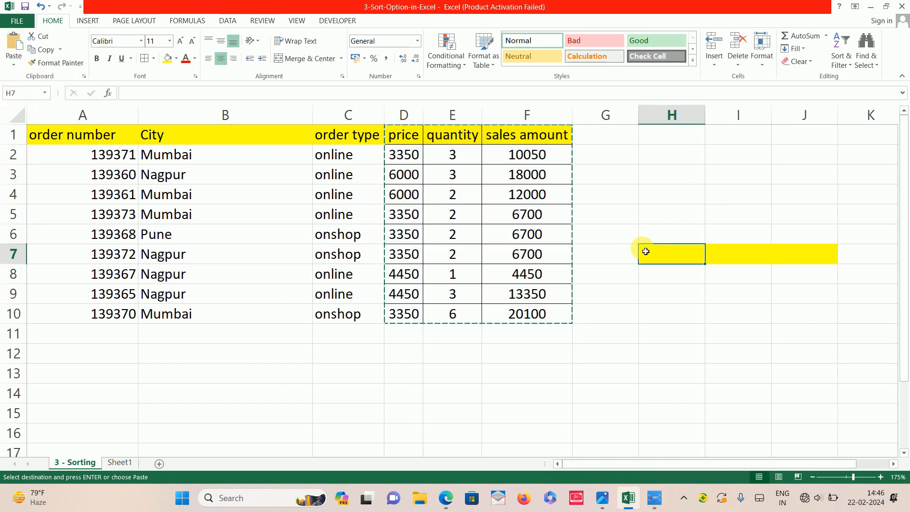
pyautogui.hotkey('shift', 'Right')
pyautogui.hotkey('shift', 'Right')
pyautogui.press('Escape')
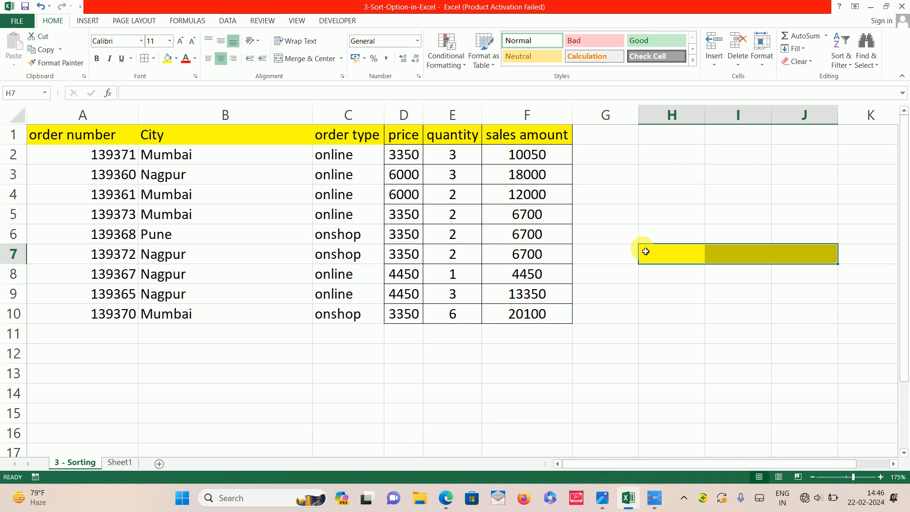
pyautogui.hotkey('ctrl', '-')
pyautogui.press('Up')
pyautogui.press('Up')
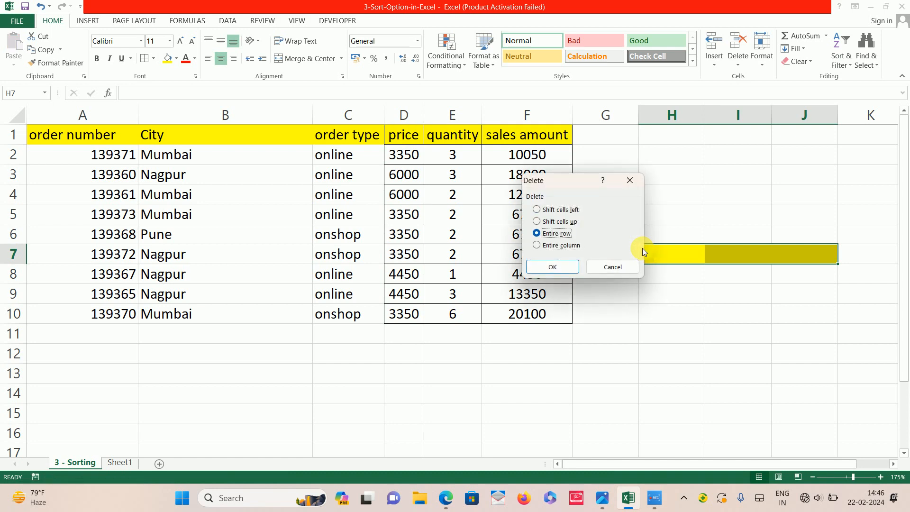
pyautogui.press('Down')
pyautogui.press('Return')
pyautogui.press('Down')
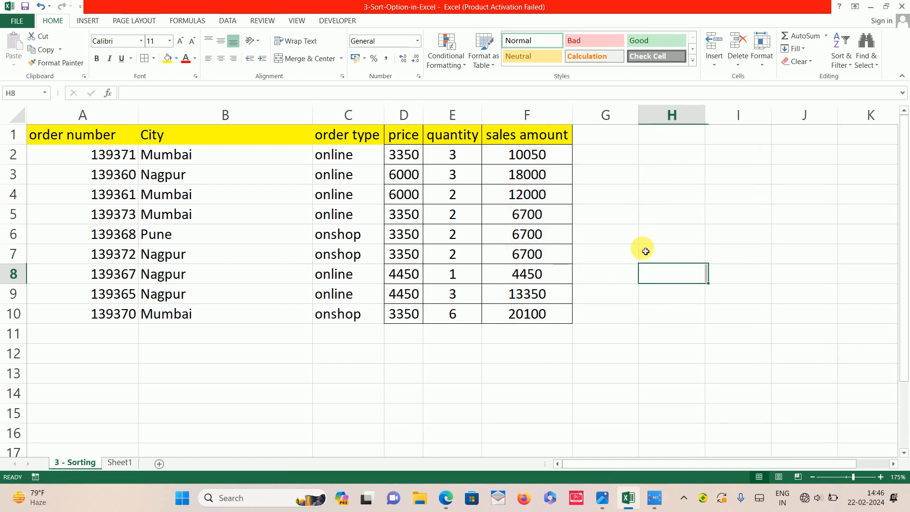
# Fill the price, quantity and sales amount cells D9:F9 with a medium blue theme colour.
pyautogui.press('Down')
pyautogui.press('Left')
pyautogui.press('Left')
pyautogui.hotkey('shift', 'Left')
pyautogui.hotkey('shift', 'Left')
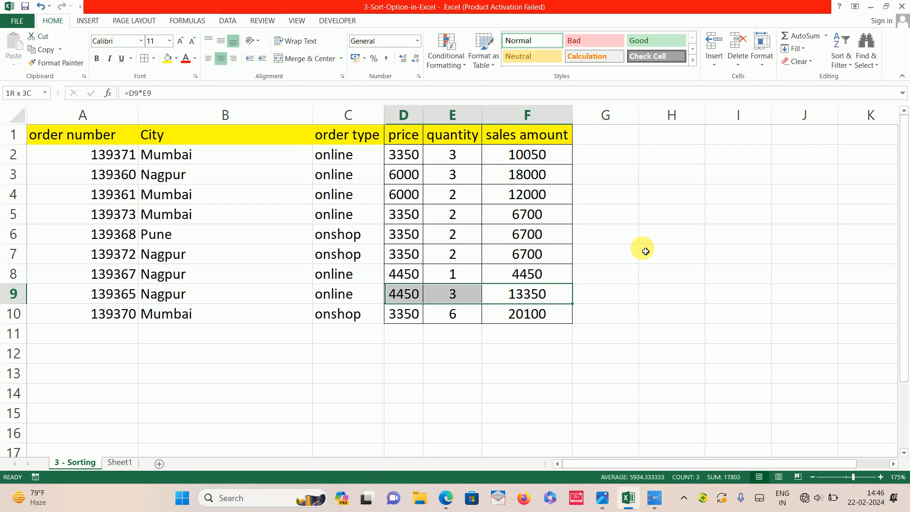
pyautogui.click(176, 58)
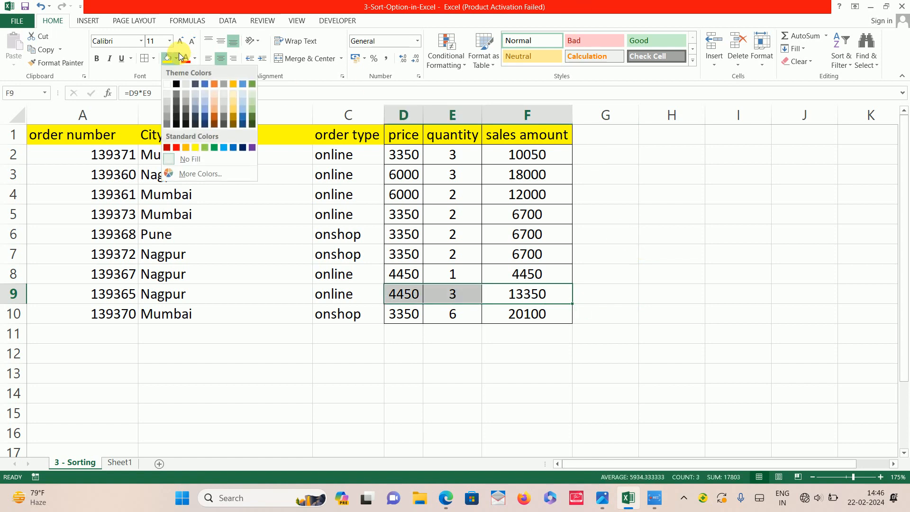
pyautogui.click(205, 110)
# Fill the cells D4:F4 with a light orange theme colour.
pyautogui.click(405, 194)
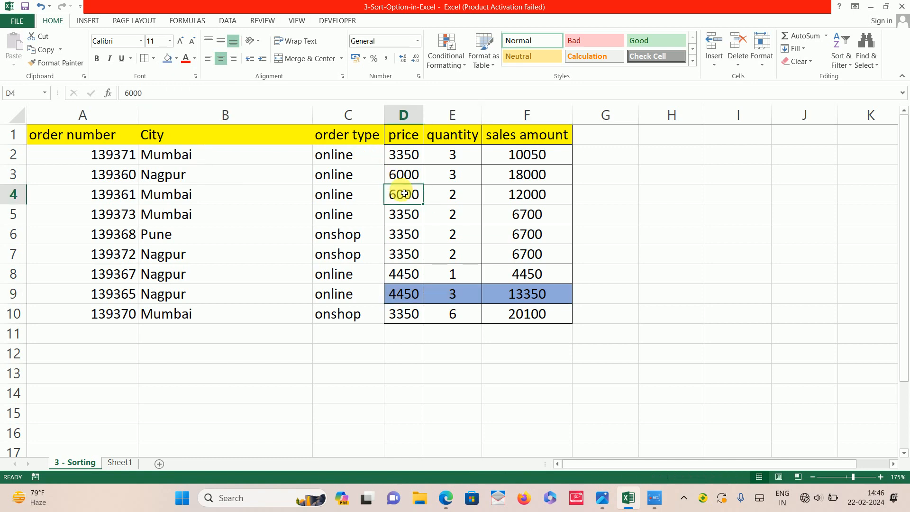
pyautogui.hotkey('shift', 'Right')
pyautogui.hotkey('shift', 'Right')
pyautogui.hotkey('shift', 'Right')
pyautogui.hotkey('shift', 'Left')
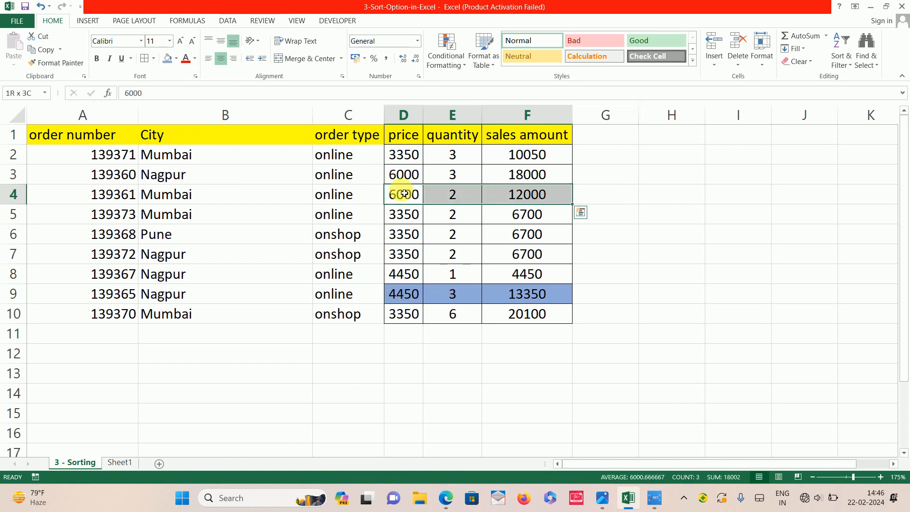
pyautogui.click(176, 58)
pyautogui.click(212, 101)
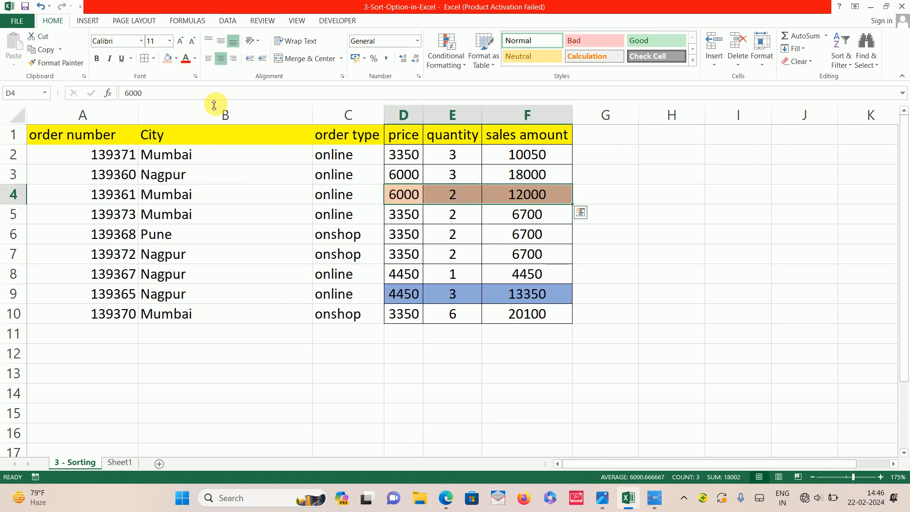
# Copy the range D1:F10 and paste only its formatting at H2.
pyautogui.click(414, 142)
pyautogui.hotkey('ctrl', 'shift', 'Down')
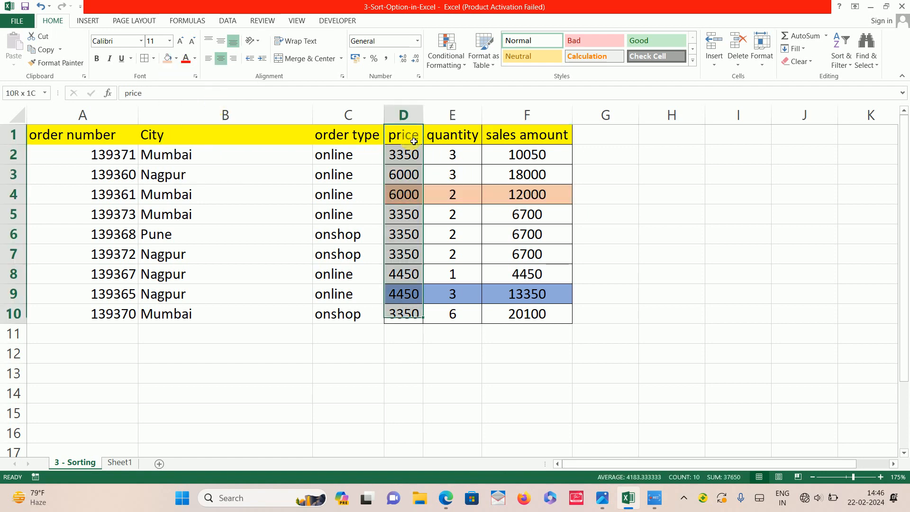
pyautogui.hotkey('ctrl', 'shift', 'Right')
pyautogui.hotkey('ctrl', 'c')
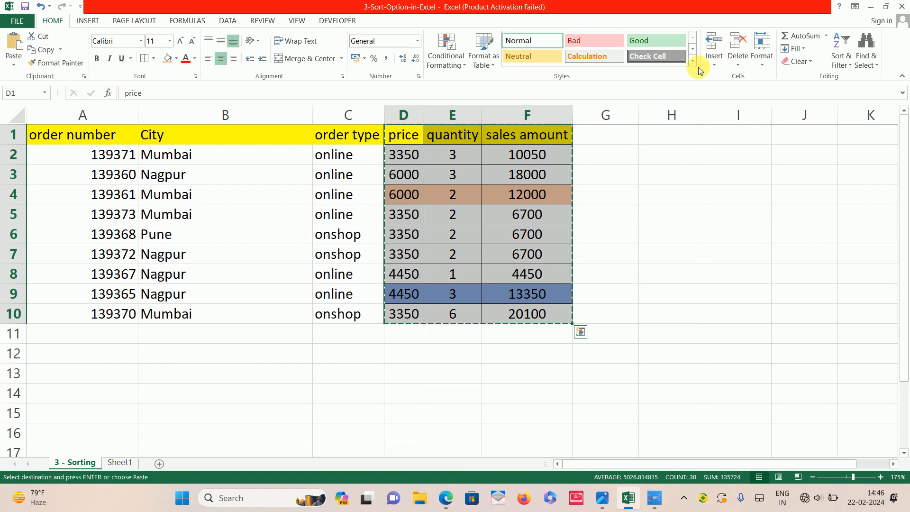
pyautogui.click(672, 171)
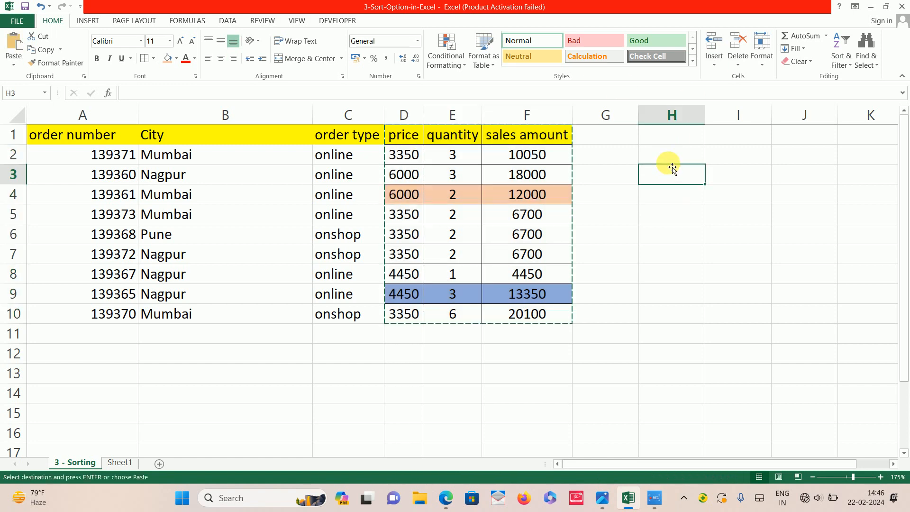
pyautogui.click(669, 153)
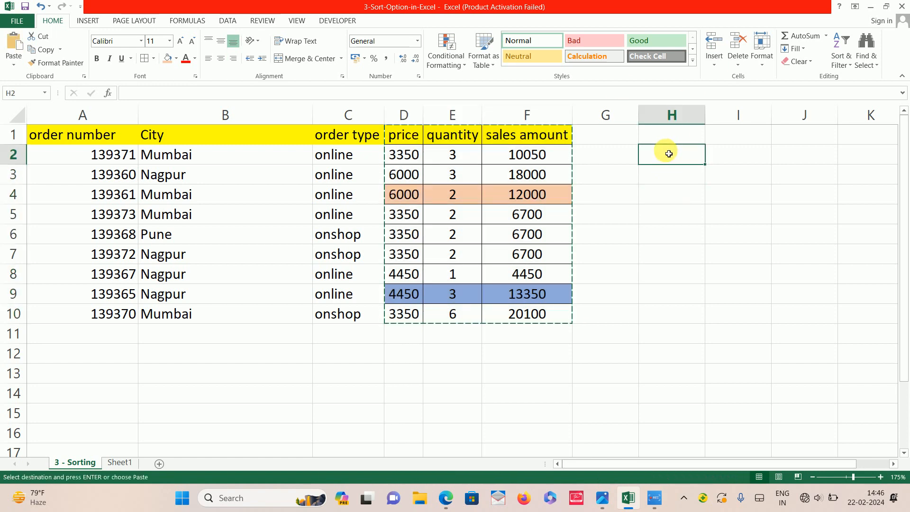
pyautogui.click(13, 59)
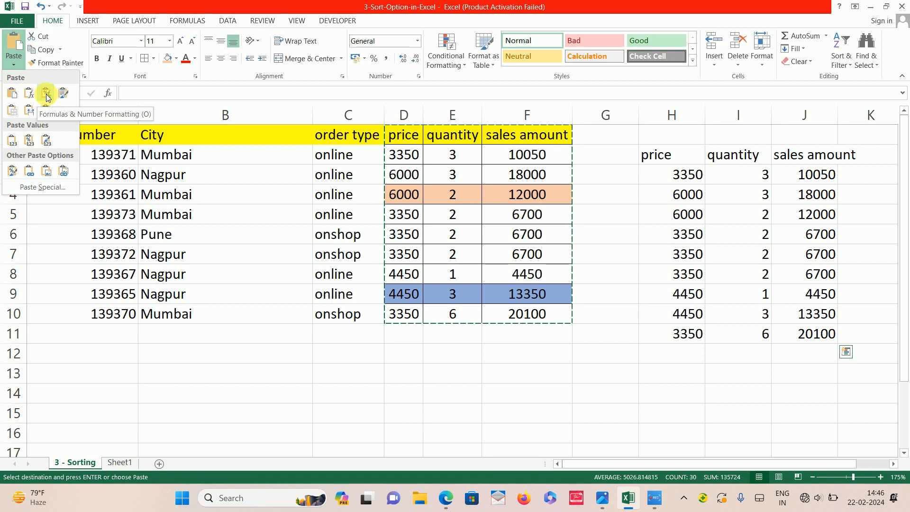
pyautogui.click(12, 173)
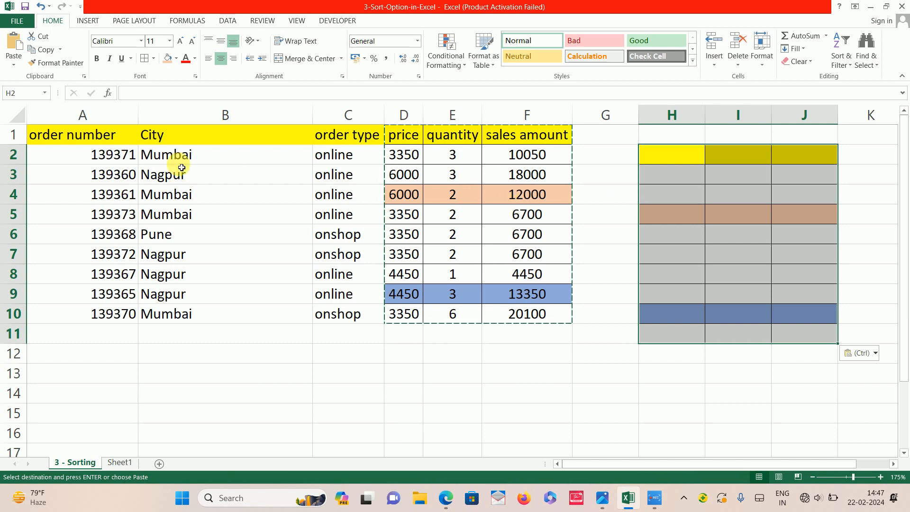
# Examine the choices in the Paste Special dialog and close it without pasting.
pyautogui.click(20, 67)
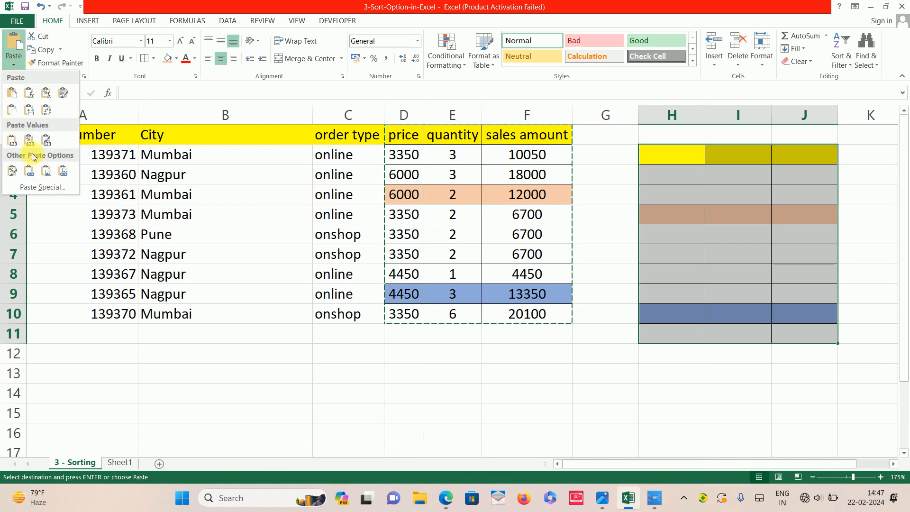
pyautogui.click(43, 188)
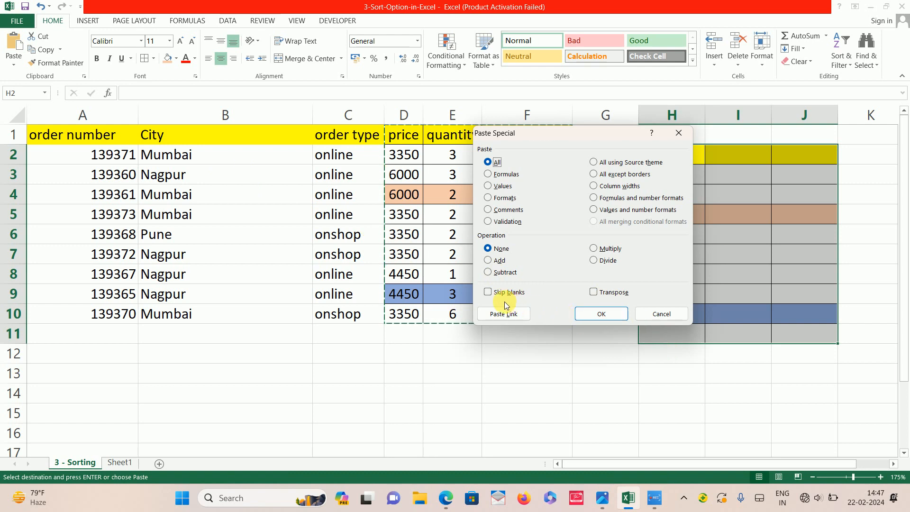
pyautogui.click(684, 137)
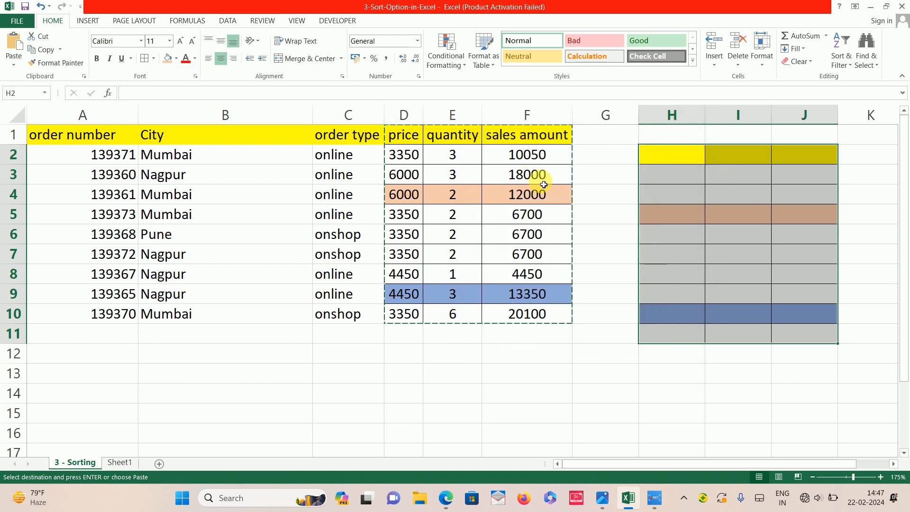
pyautogui.click(8, 64)
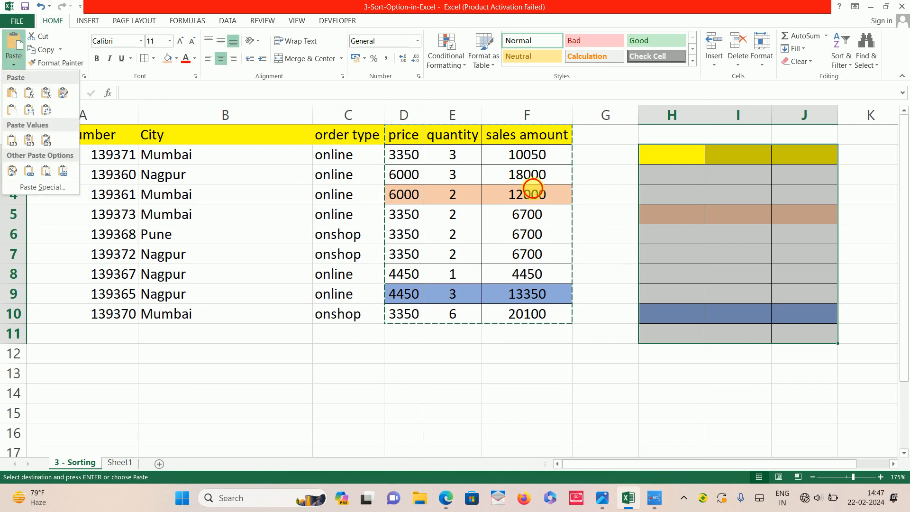
pyautogui.click(536, 192)
# Convert the sales amount formulas in F2:F10 to fixed numbers by copying them and using Paste Special Values in place.
pyautogui.click(531, 155)
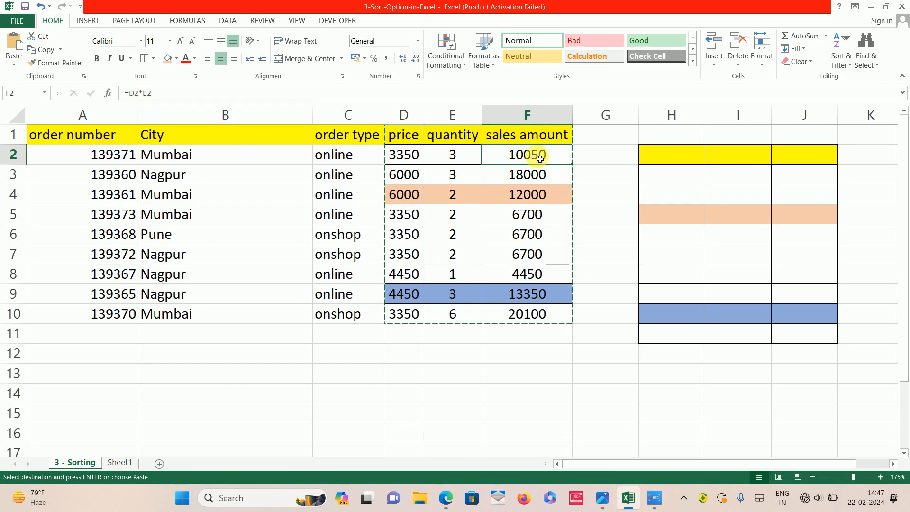
pyautogui.press('Escape')
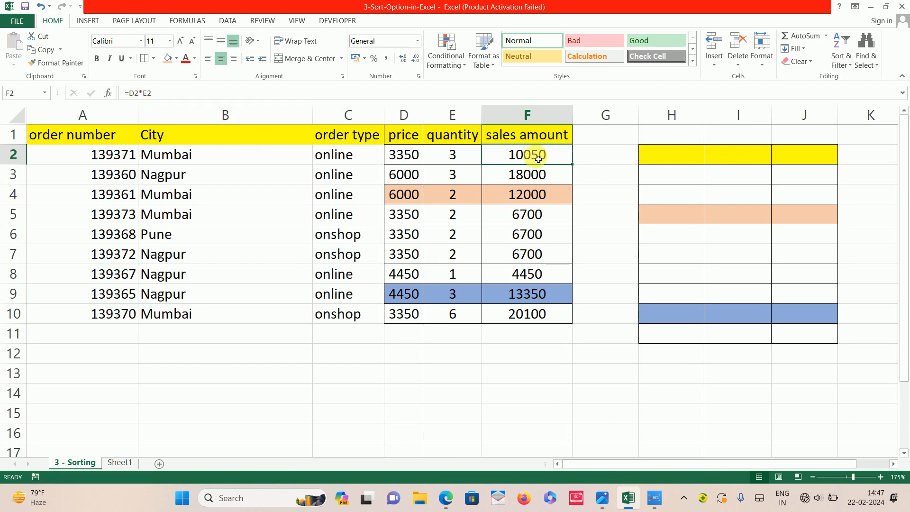
pyautogui.hotkey('ctrl', 'shift', 'Down')
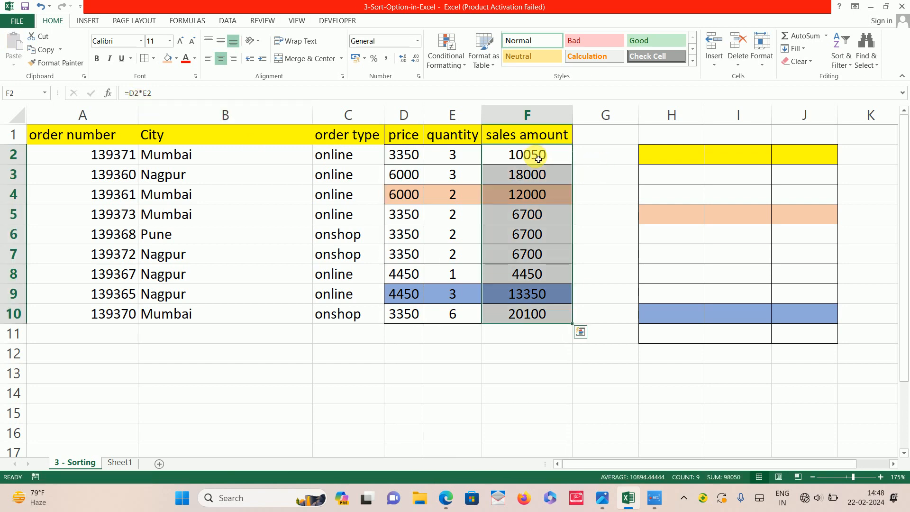
pyautogui.hotkey('ctrl', 'c')
pyautogui.click(19, 69)
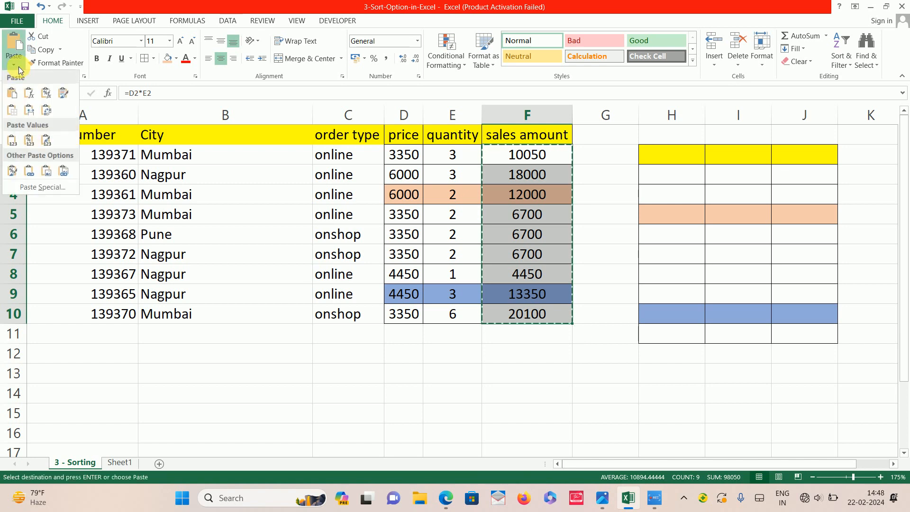
pyautogui.click(36, 189)
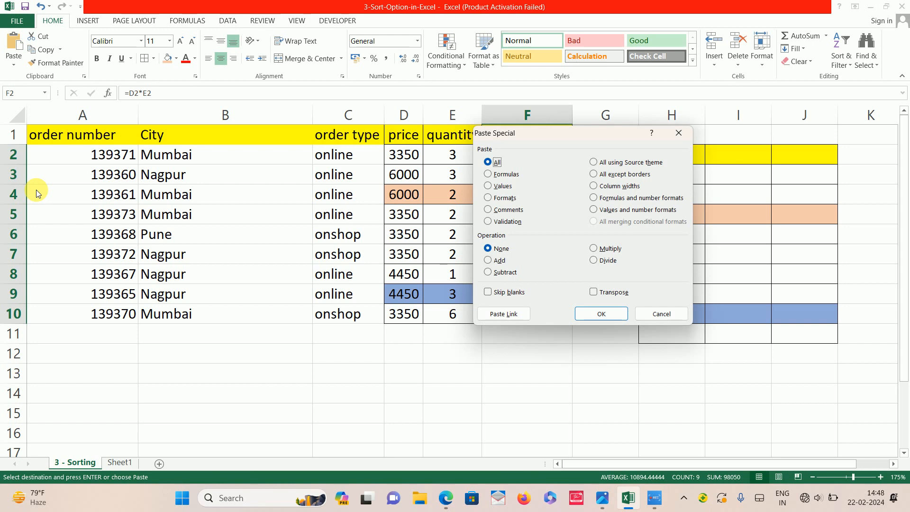
pyautogui.click(494, 189)
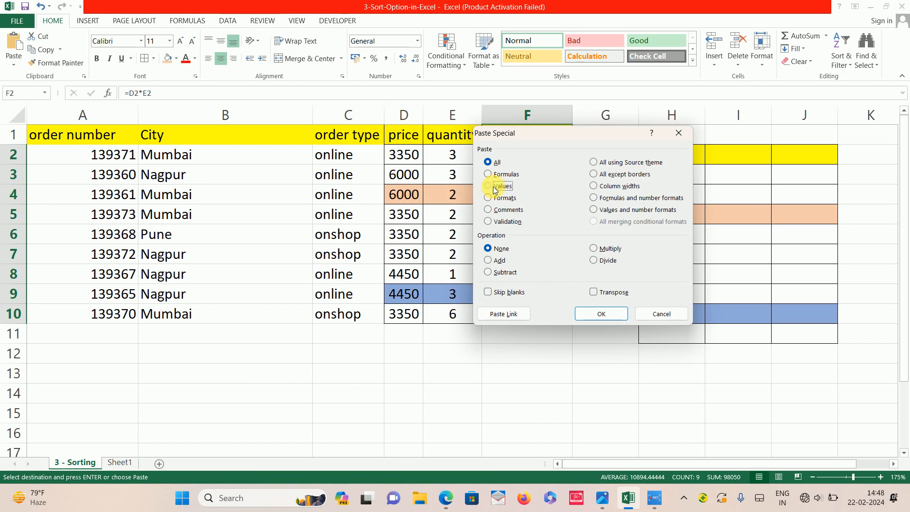
pyautogui.click(602, 314)
pyautogui.click(540, 159)
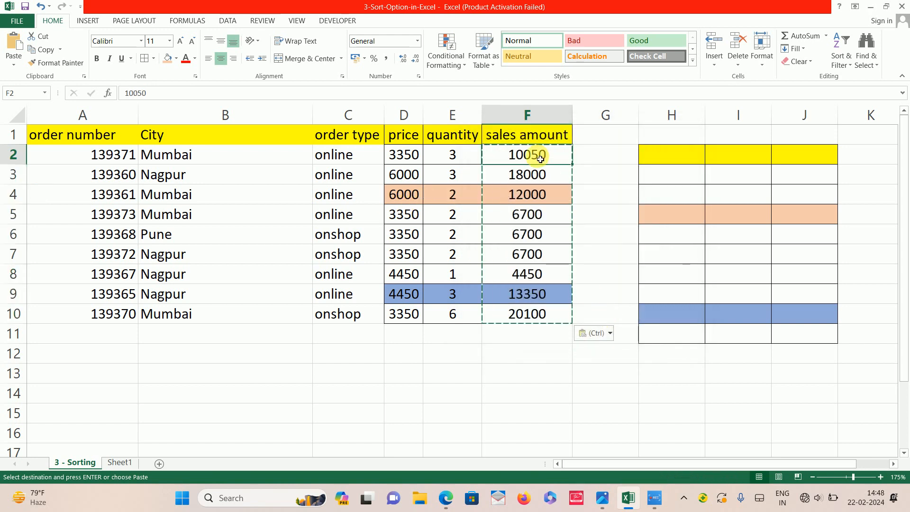
# Copy the headers D1:F1 and paste them vertically at C14 with the Transpose option.
pyautogui.click(419, 141)
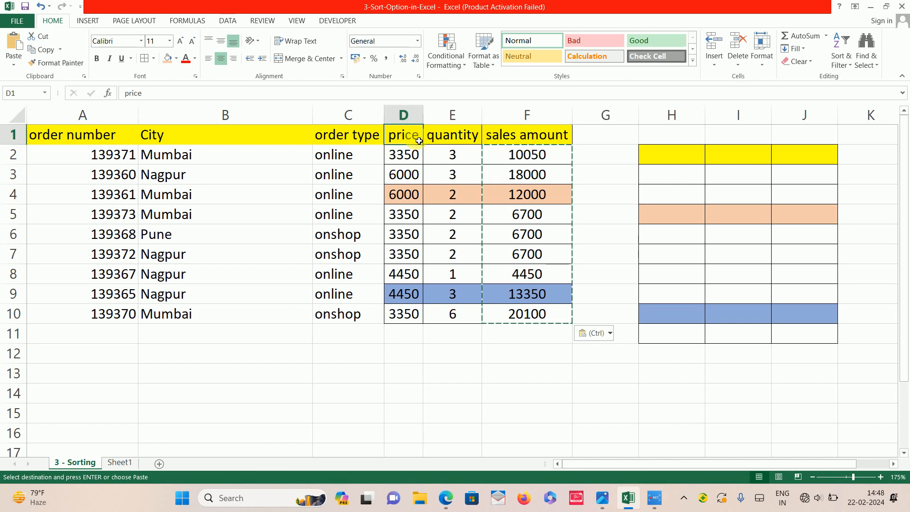
pyautogui.hotkey('shift', 'Right')
pyautogui.hotkey('shift', 'Right')
pyautogui.hotkey('ctrl', 'c')
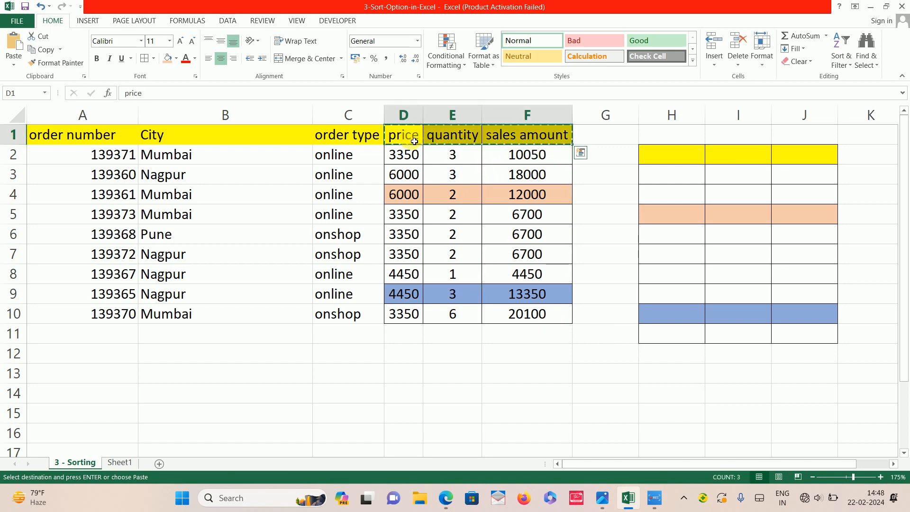
pyautogui.click(334, 397)
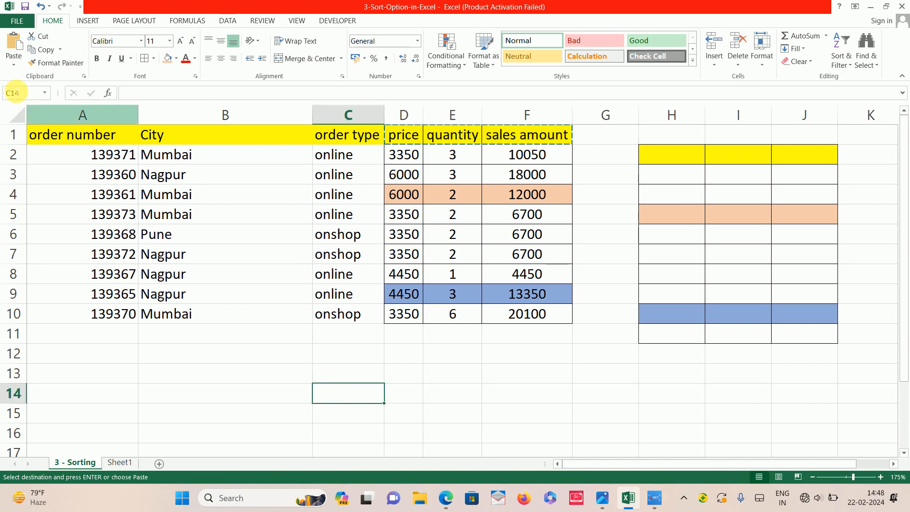
pyautogui.click(16, 64)
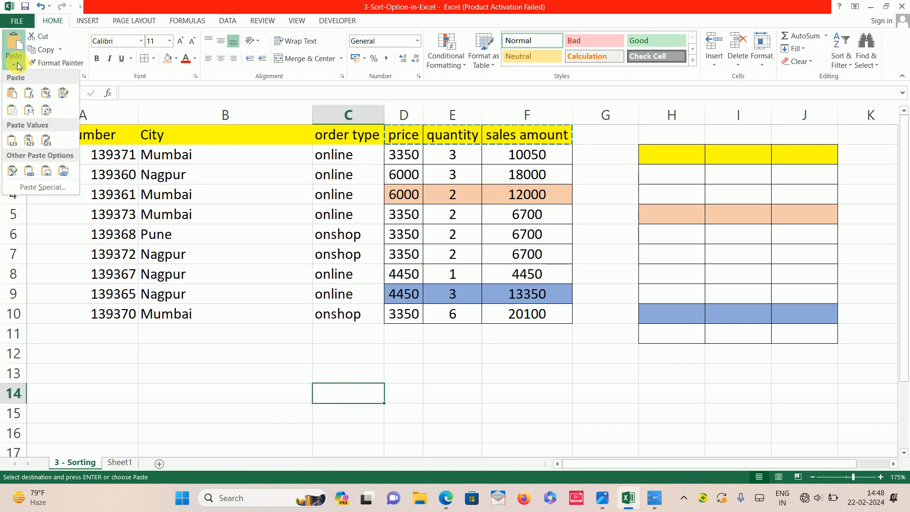
pyautogui.click(47, 113)
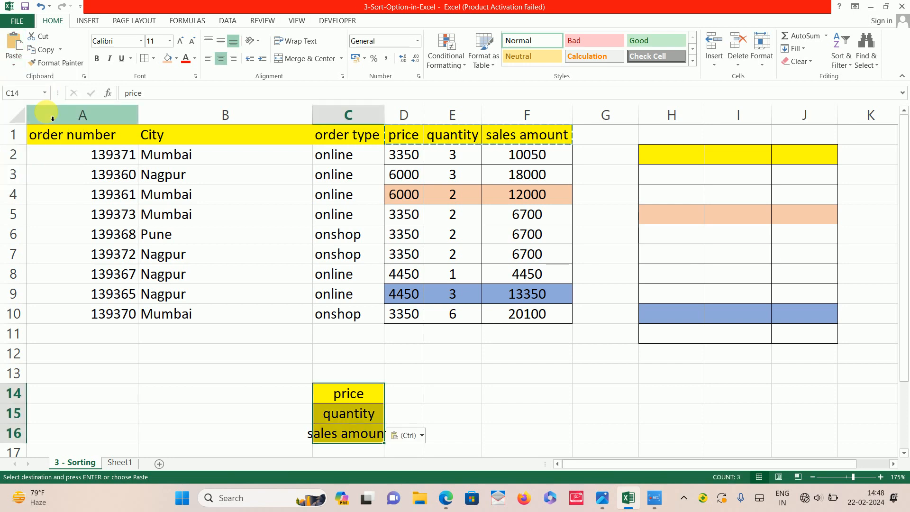
pyautogui.press('Escape')
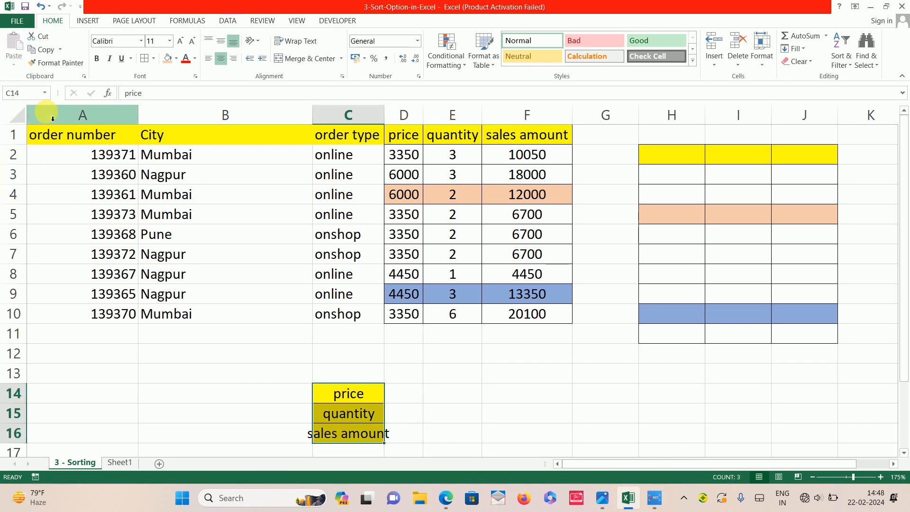
pyautogui.press('Right')
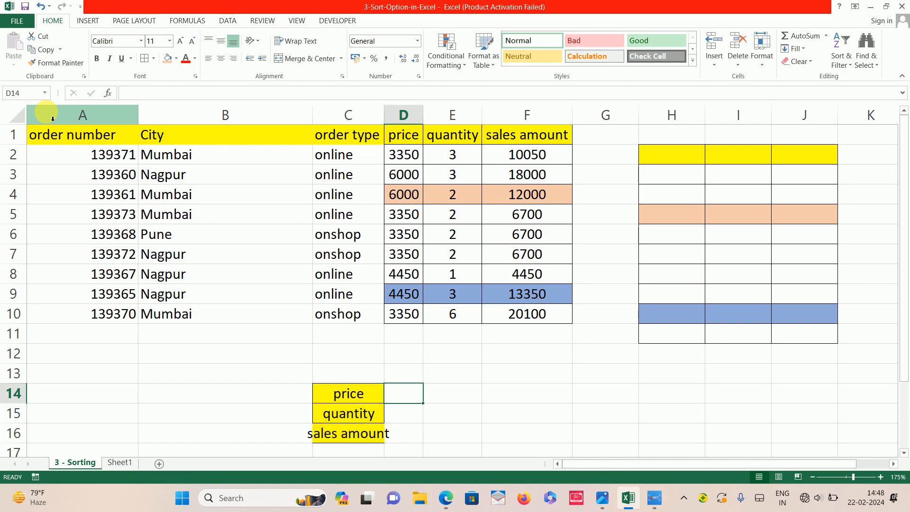